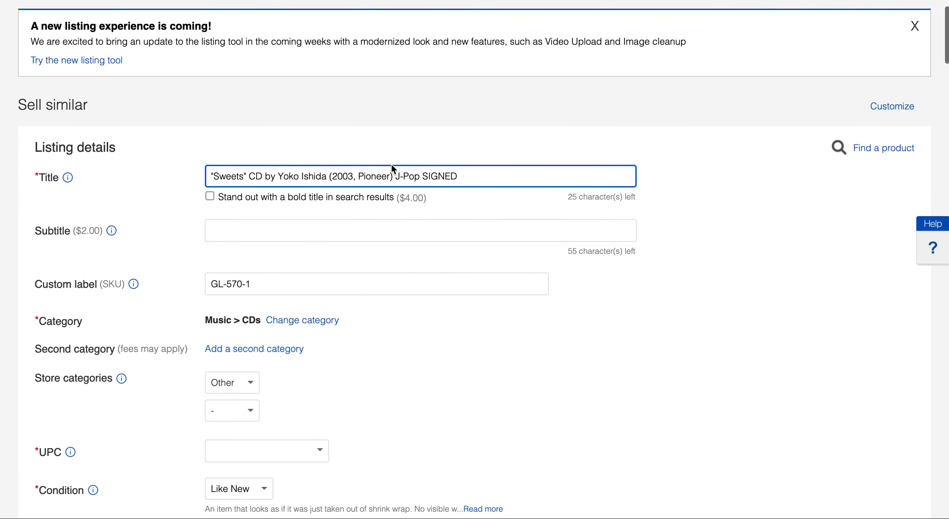
Dismiss the notice about the new listing experience
scroll(392, 164, up, 3)
click(915, 55)
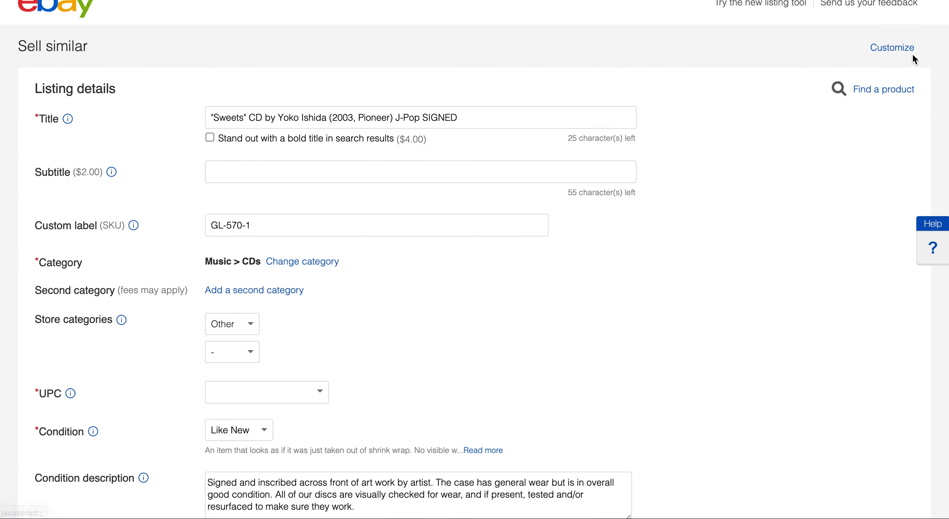
Remove "J-Pop SIGNED" from the end of the listing title
scroll(428, 107, down, 2)
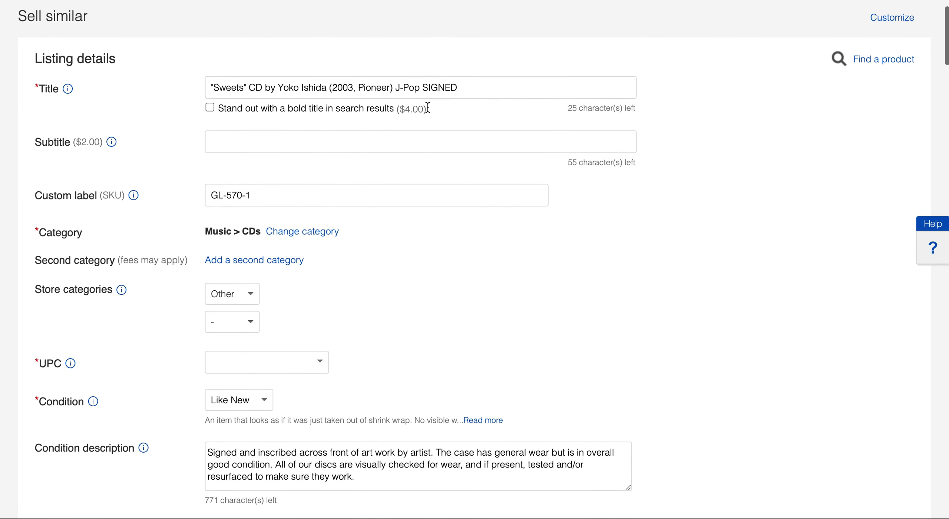
scroll(428, 107, down, 1)
scroll(428, 108, down, 1)
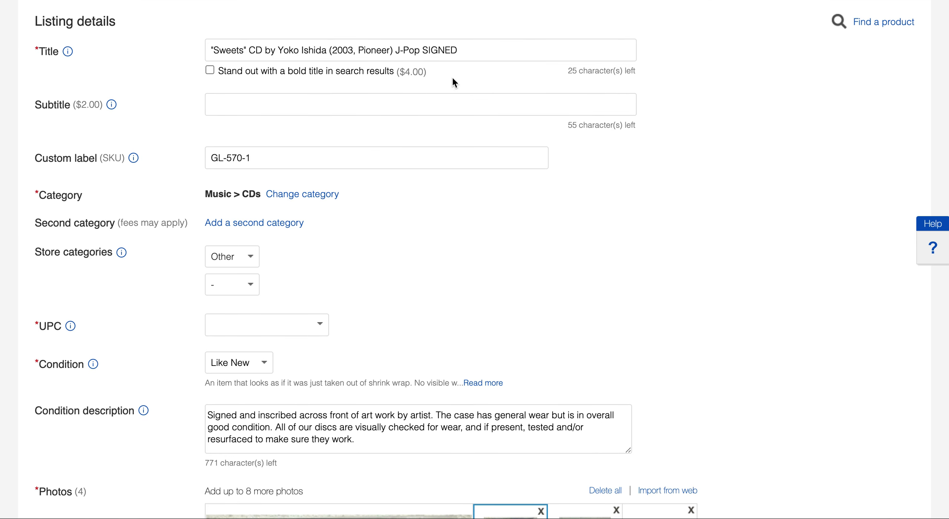
click(472, 52)
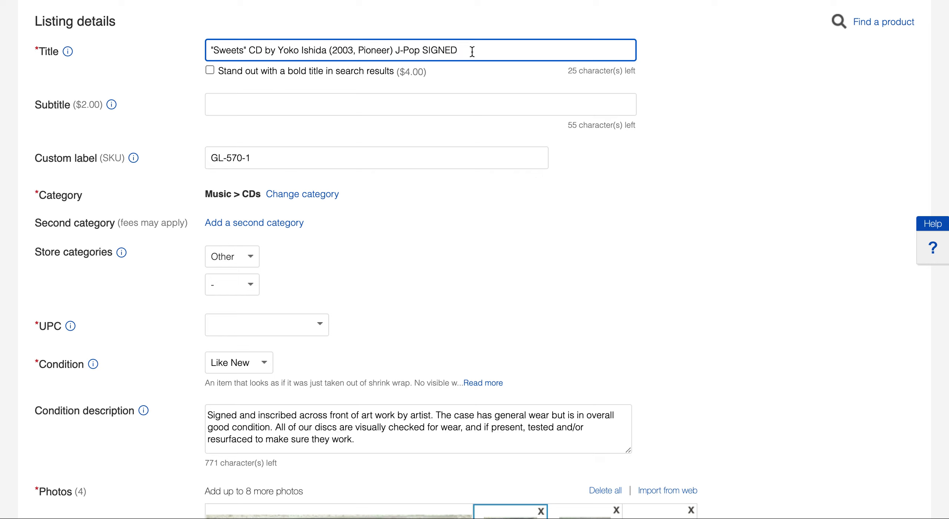
key(BackSpace)
key(BackSpace)
key(BackSpace)
key(BackSpace)
key(BackSpace)
key(BackSpace)
text(S)
key(Right)
key(BackSpace)
key(BackSpace)
key(BackSpace)
key(BackSpace)
key(BackSpace)
key(BackSpace)
key(BackSpace)
key(BackSpace)
key(BackSpace)
key(BackSpace)
key(BackSpace)
Delete the record label "Pioneer" from the parentheses in the listing title
click(392, 51)
key(BackSpace)
key(BackSpace)
key(BackSpace)
key(BackSpace)
key(BackSpace)
key(BackSpace)
key(BackSpace)
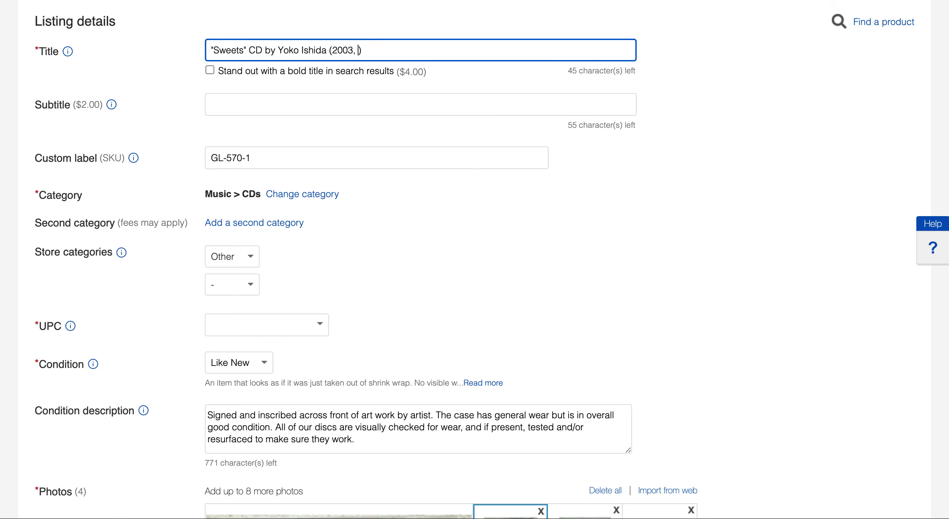
Check the record label on the Discogs release page and enter "Kung Fu Records" after the year in the eBay listing title
key(ctrl+Tab)
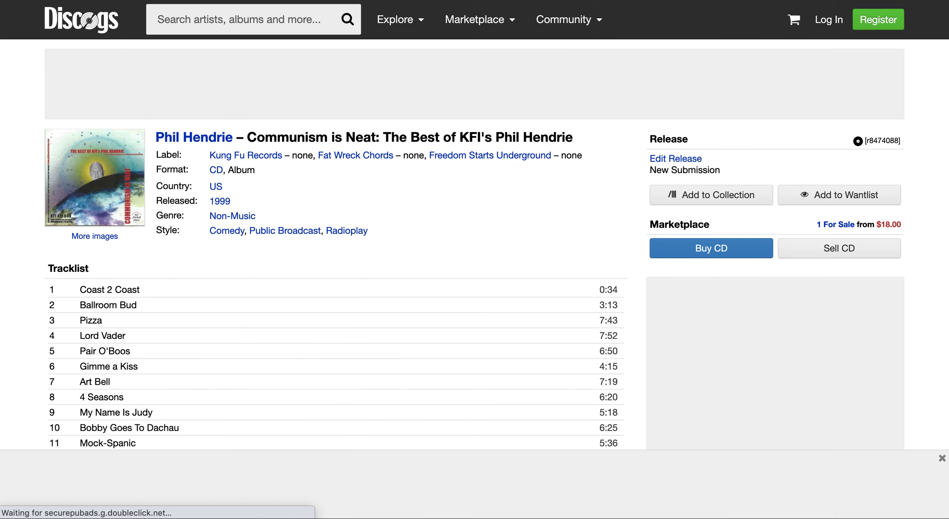
scroll(429, 203, down, 2)
scroll(428, 203, down, 5)
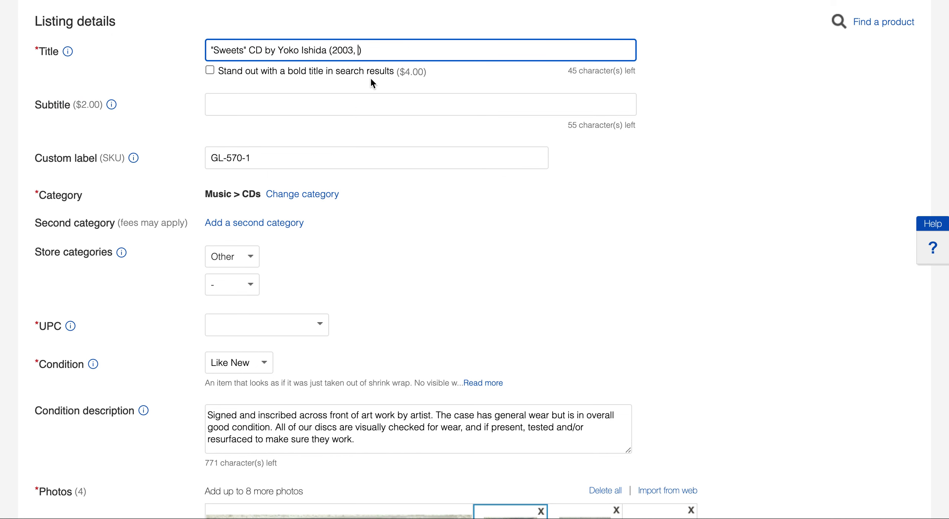
text(Kung F)
key(BackSpace)
text(u Records)
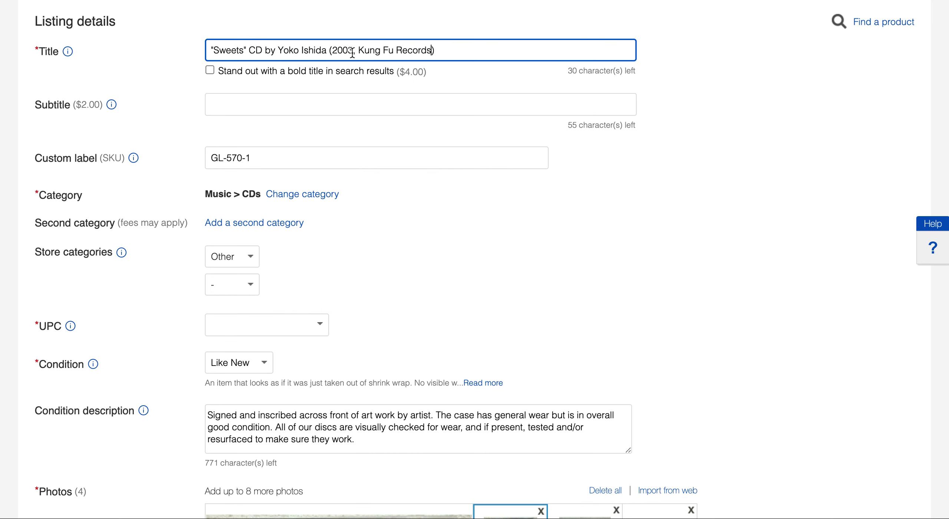
Check the release year on the Discogs page and set the year in the eBay listing title to 1999
key(ctrl+Tab)
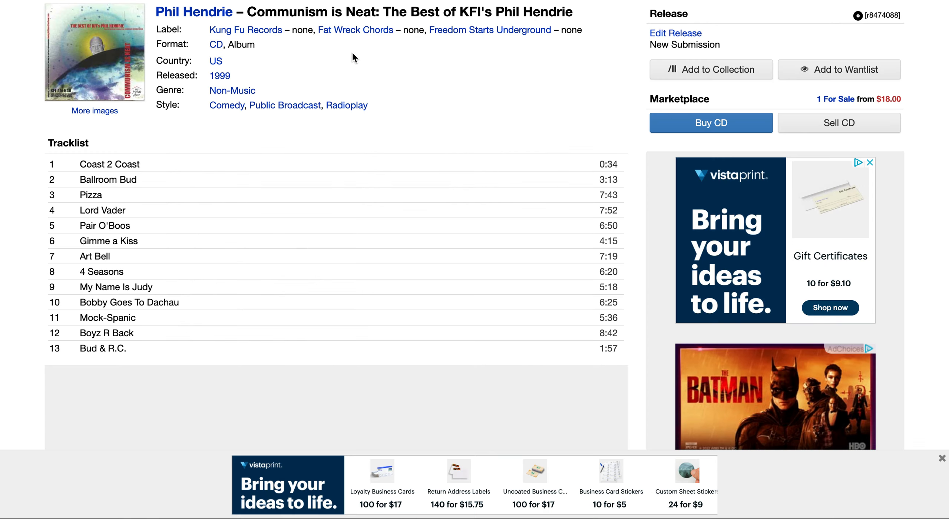
key(ctrl+shift+Tab)
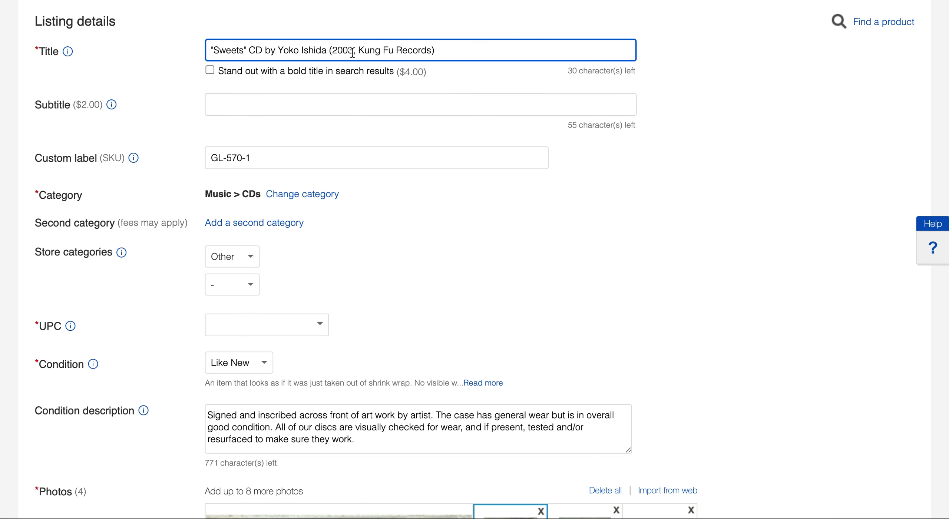
key(BackSpace)
key(BackSpace)
key(BackSpace)
key(BackSpace)
text(199)
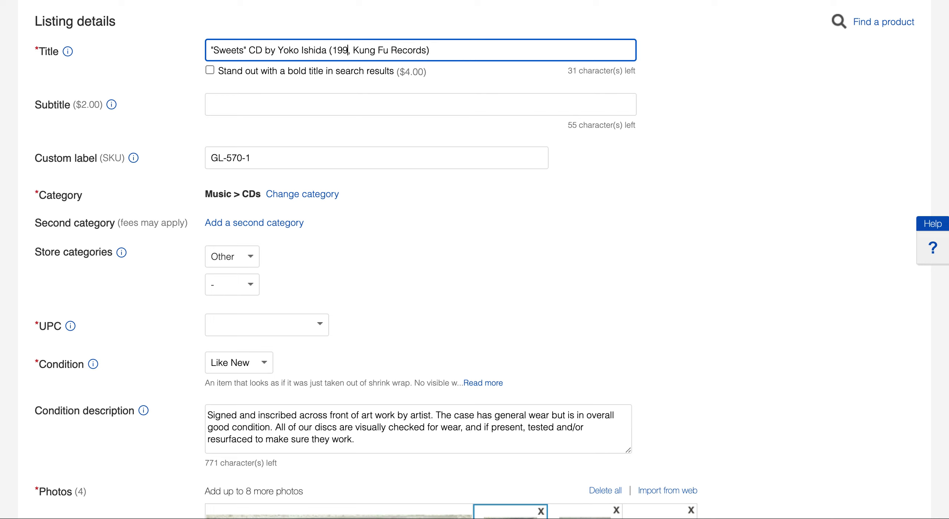
text(9)
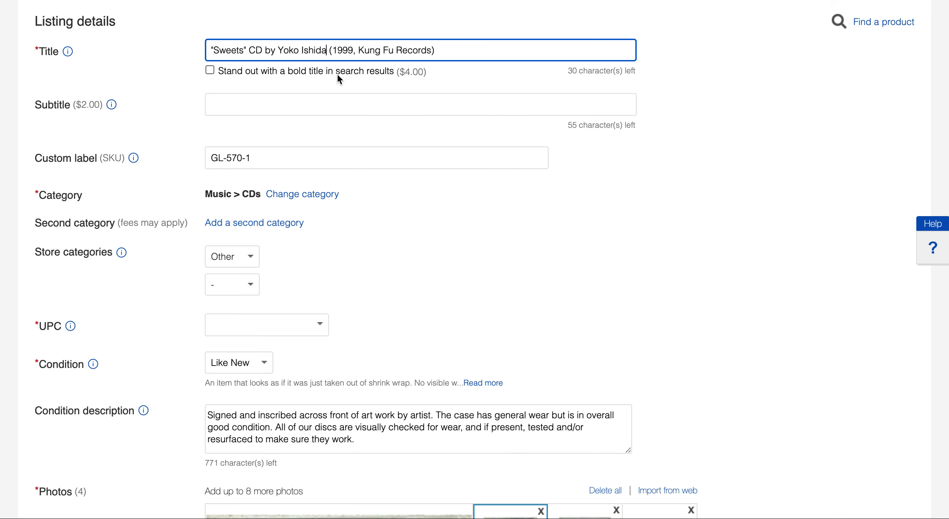
Copy "Communism is Neat: The Best of KFI's Phil Hendrie" from Discogs and paste it over "Sweets" in the eBay listing title
key(ctrl+Tab)
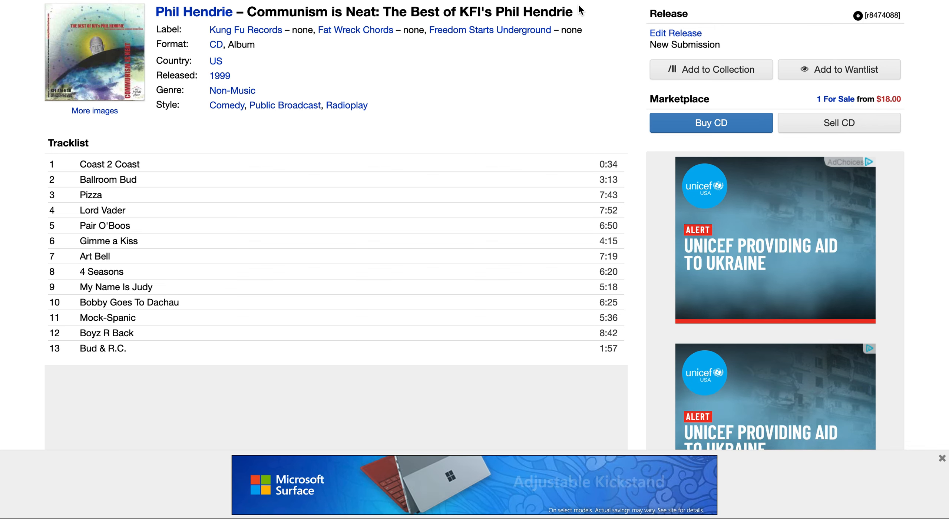
drag(573, 12, 249, 8)
key(ctrl+c)
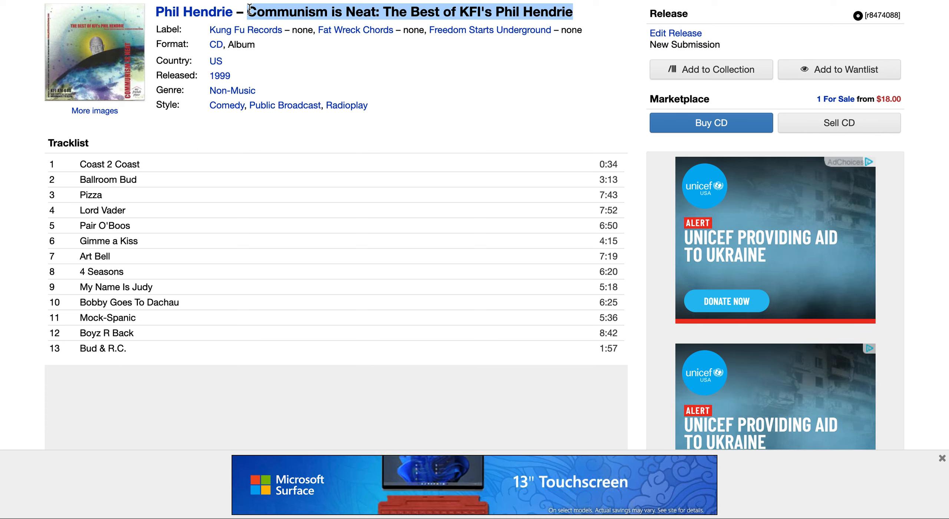
key(super+Tab)
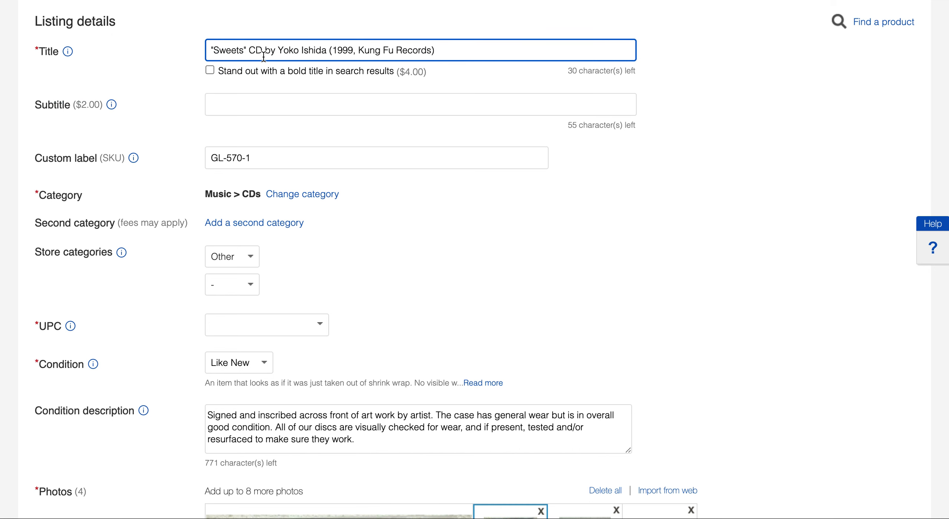
drag(248, 51, 120, 32)
text(Communism is Neat: The Best of KFI's Ph)
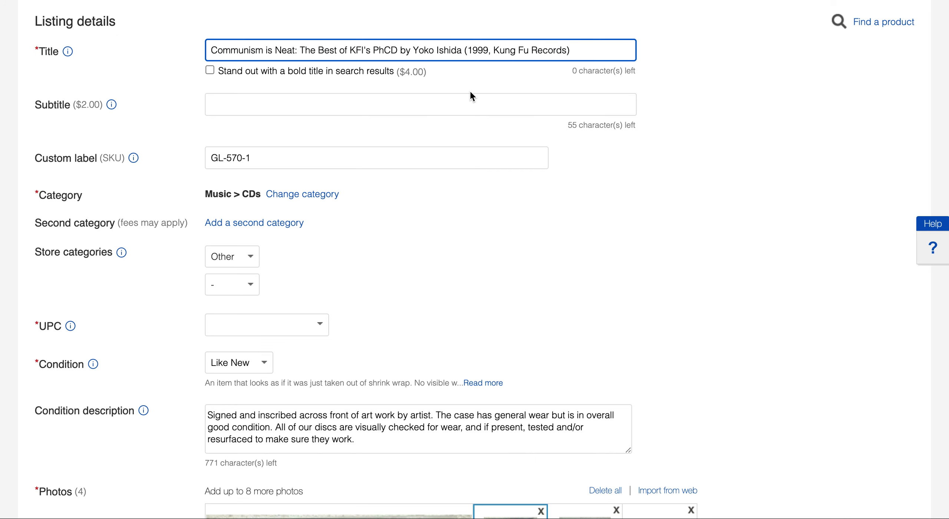
Delete the artist name "Yoko Ishida" from the listing title to free up characters
click(465, 50)
key(BackSpace)
key(super+Tab)
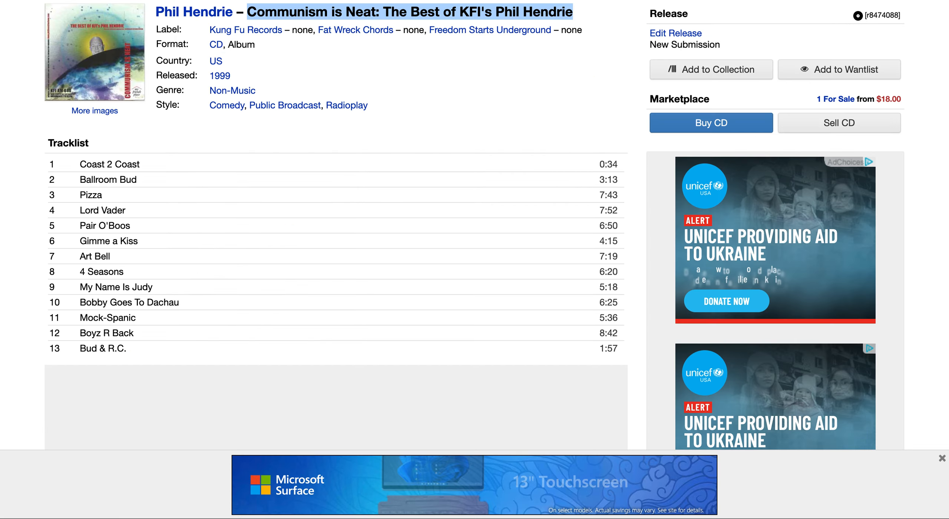
key(super+Tab)
key(BackSpace)
key(BackSpace)
key(BackSpace)
key(BackSpace)
key(BackSpace)
key(BackSpace)
key(BackSpace)
key(BackSpace)
key(BackSpace)
key(BackSpace)
key(BackSpace)
key(BackSpace)
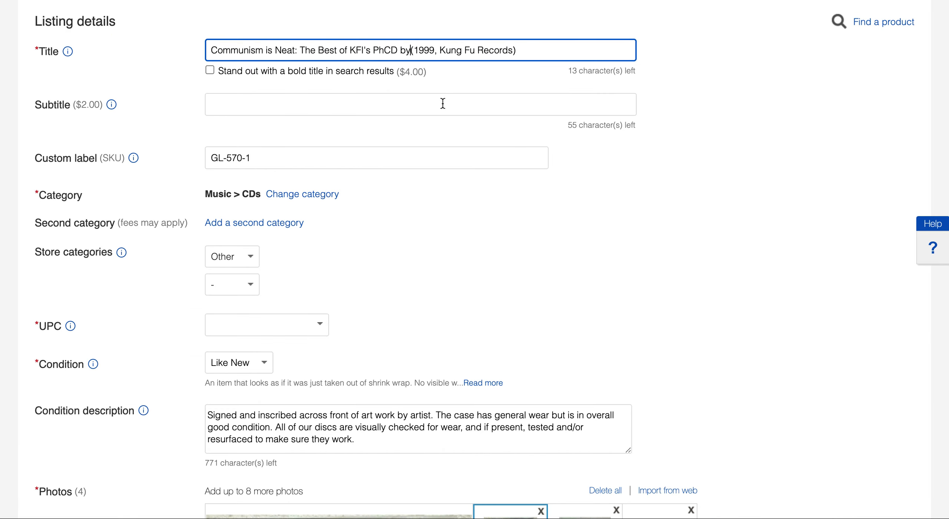
Replace the cut-off album name in the listing title with the full "Communism is Neat: The Best of KFI's Phil Hendrie"
double_click(385, 50)
drag(384, 49, 352, 1)
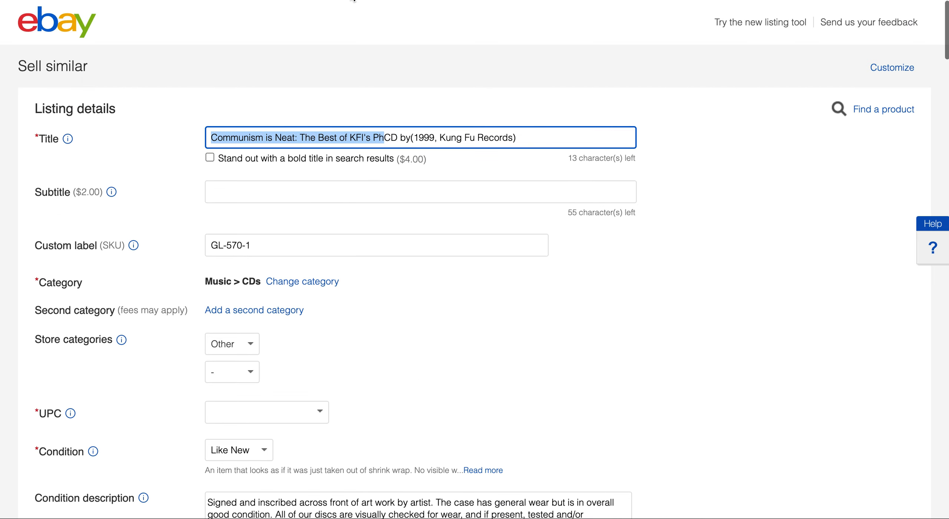
scroll(386, 230, down, 3)
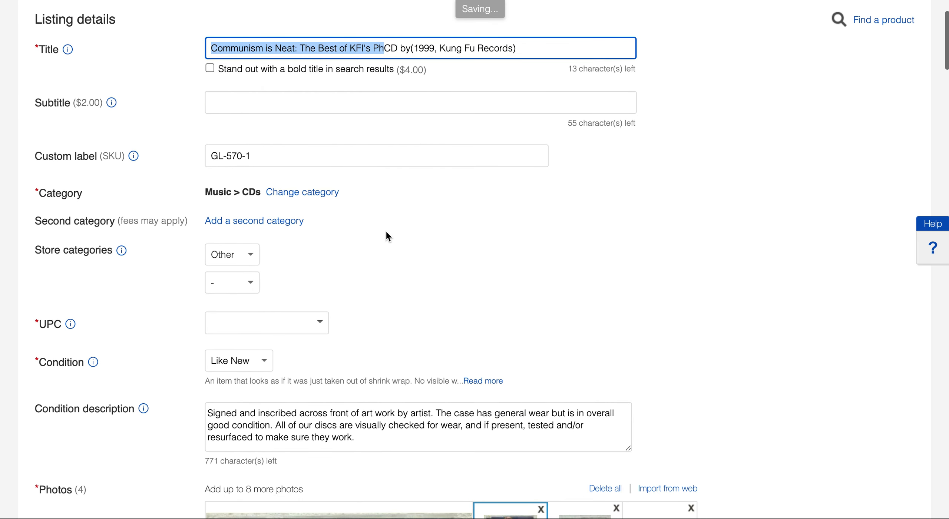
key(BackSpace)
key(ctrl+v)
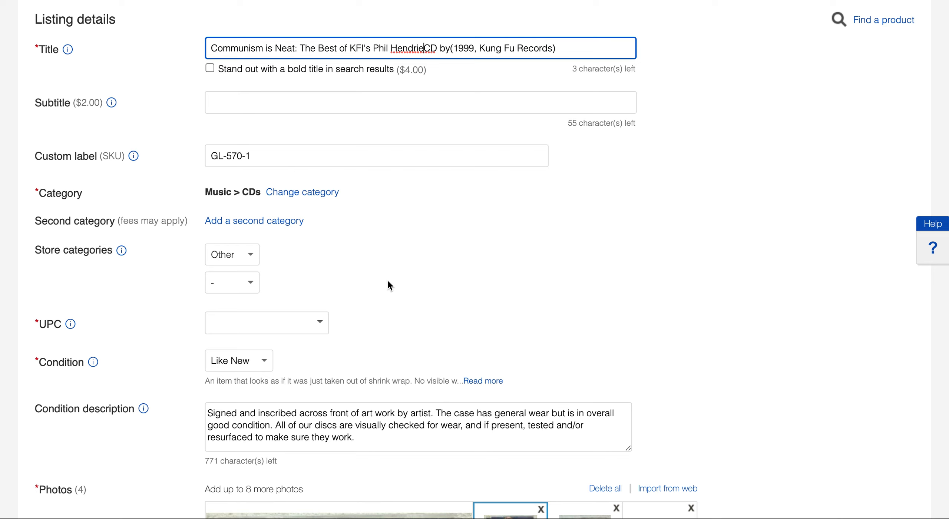
Tidy the listing title so its ending reads "Phil Hendrie CD (1999 Kung Fu Records)"
click(481, 54)
key(BackSpace)
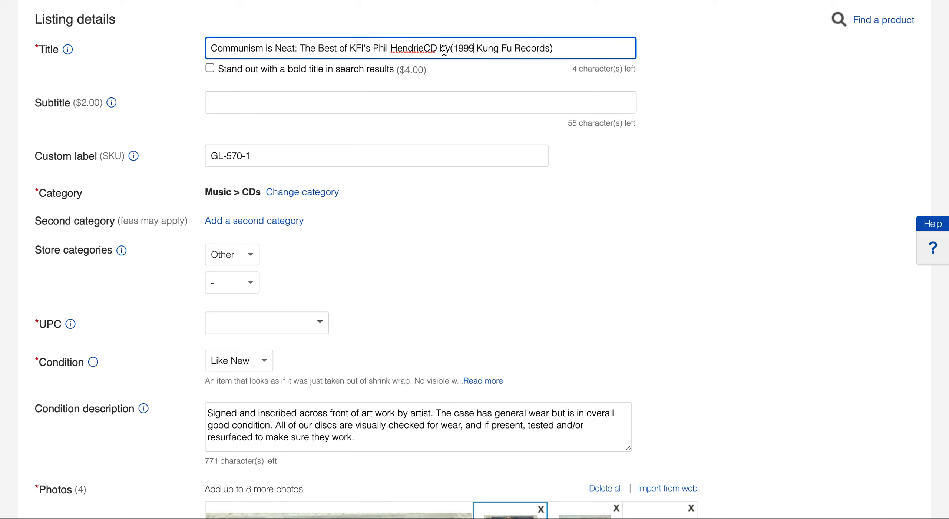
click(424, 50)
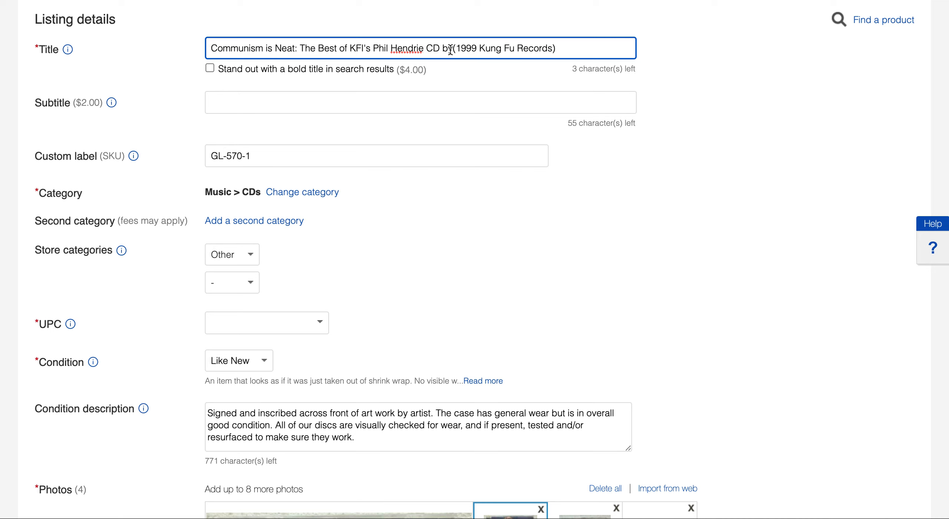
key(BackSpace)
key(BackSpace)
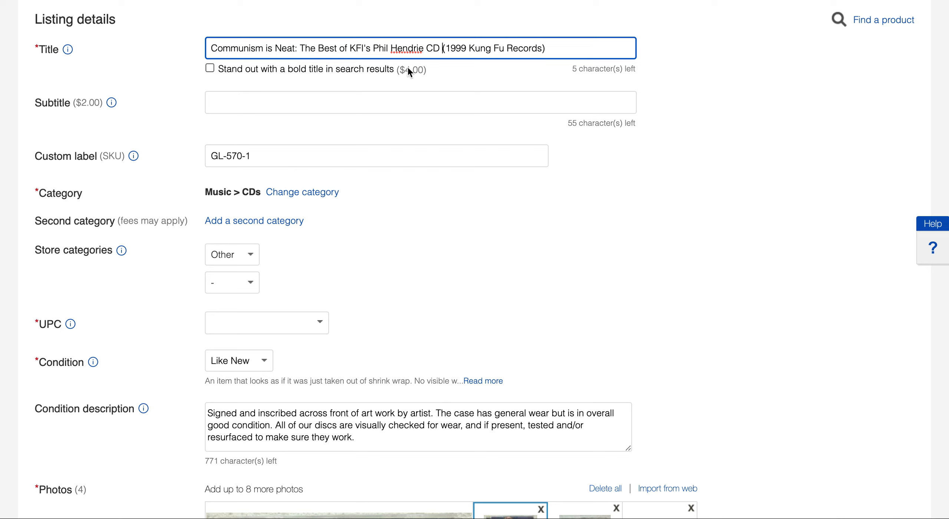
Copy the album name from the listing title and paste it as the Release Title in place of "Sweets"
click(559, 45)
drag(424, 51, 406, 29)
key(super+c)
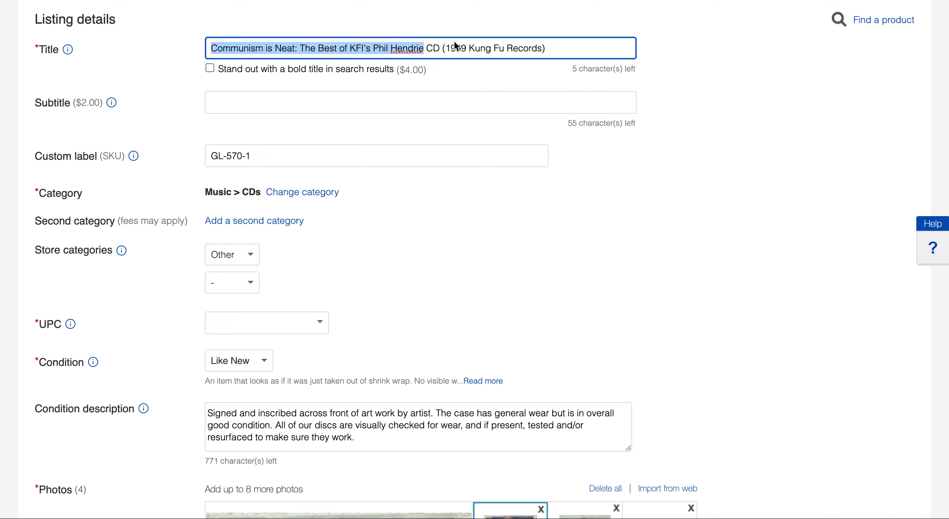
click(583, 33)
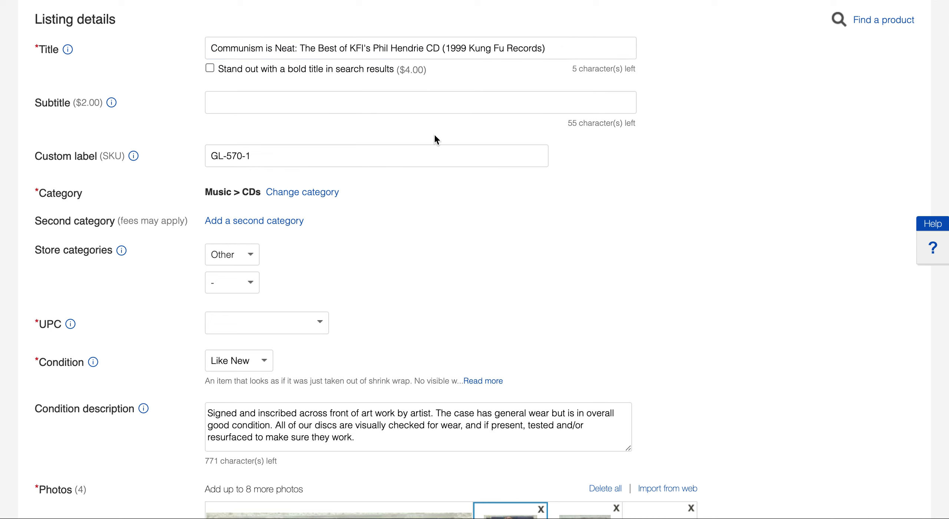
scroll(415, 111, down, 6)
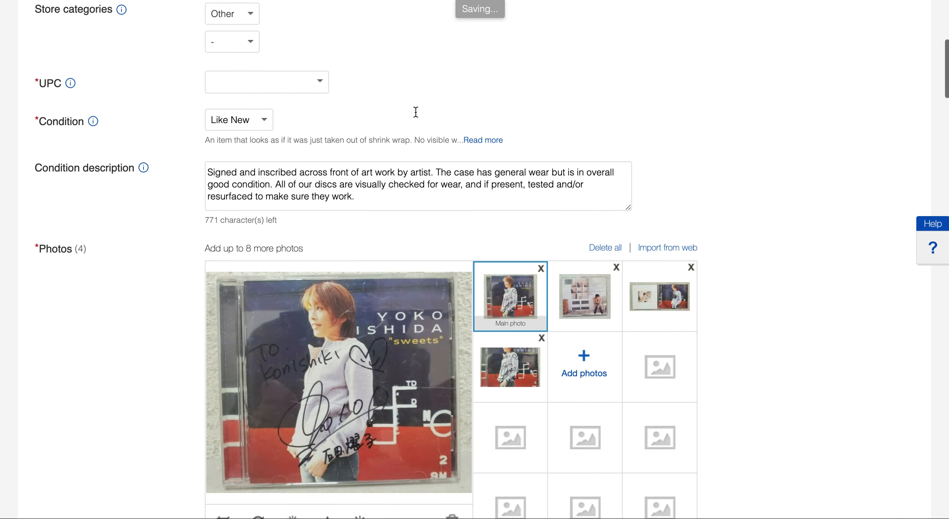
scroll(416, 111, down, 15)
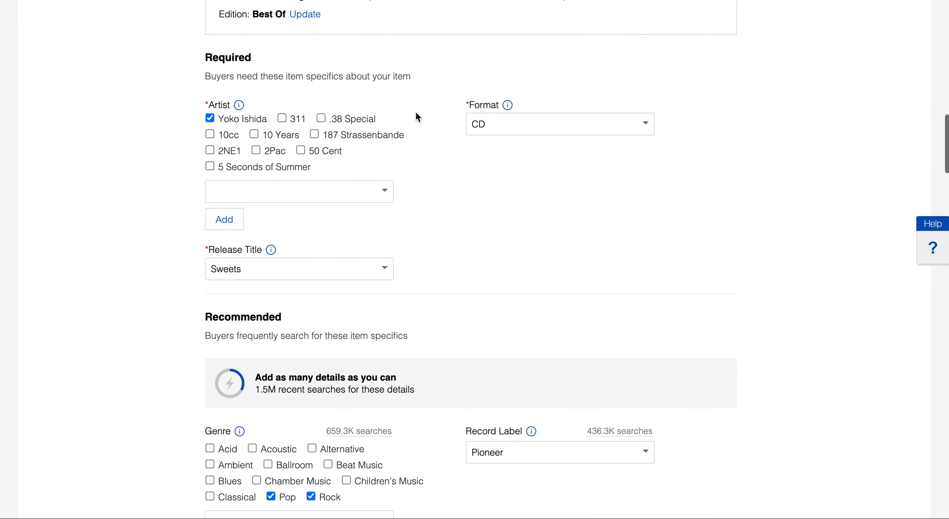
double_click(243, 268)
key(super+v)
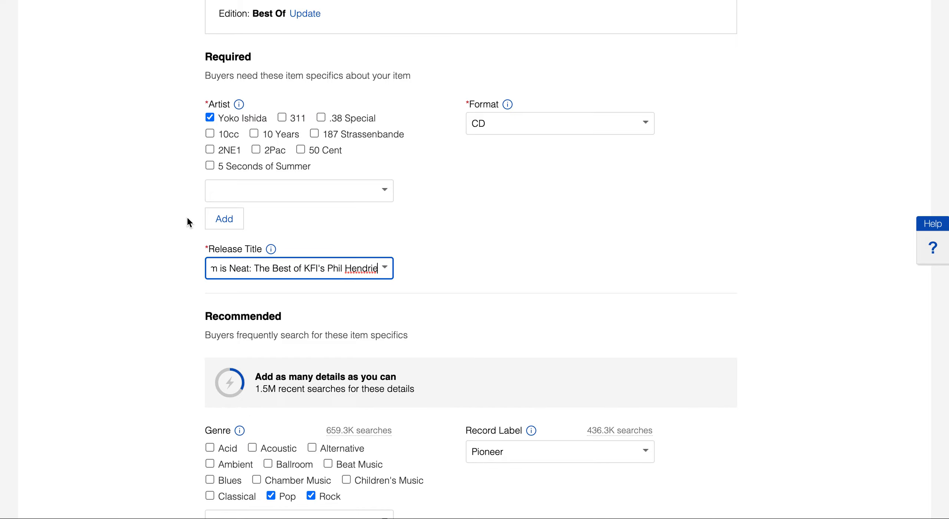
click(436, 234)
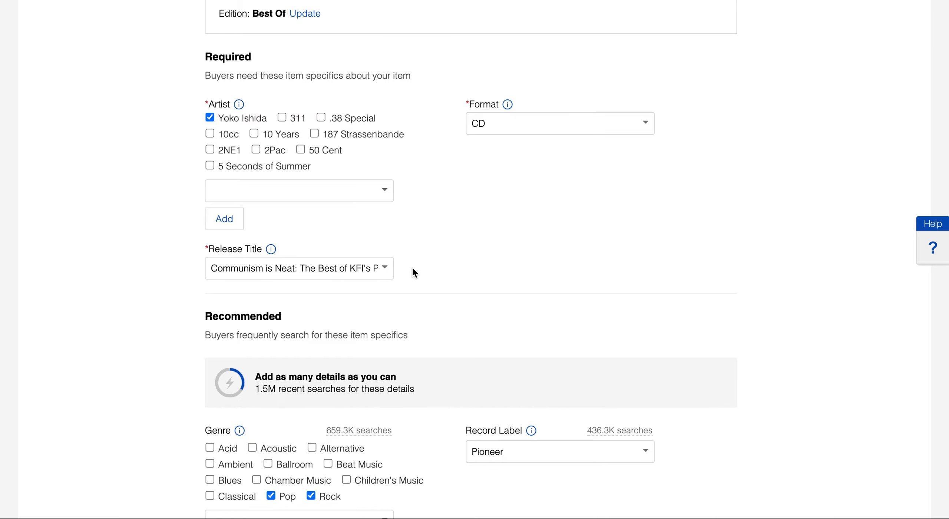
Replace "Sweets" in the first line of the item description with the copied album name
scroll(413, 268, down, 20)
scroll(412, 268, down, 4)
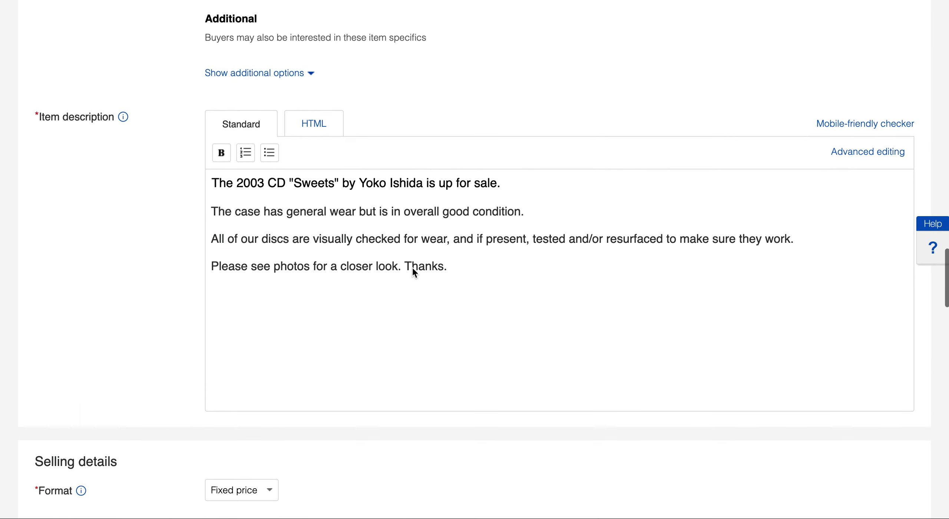
double_click(313, 183)
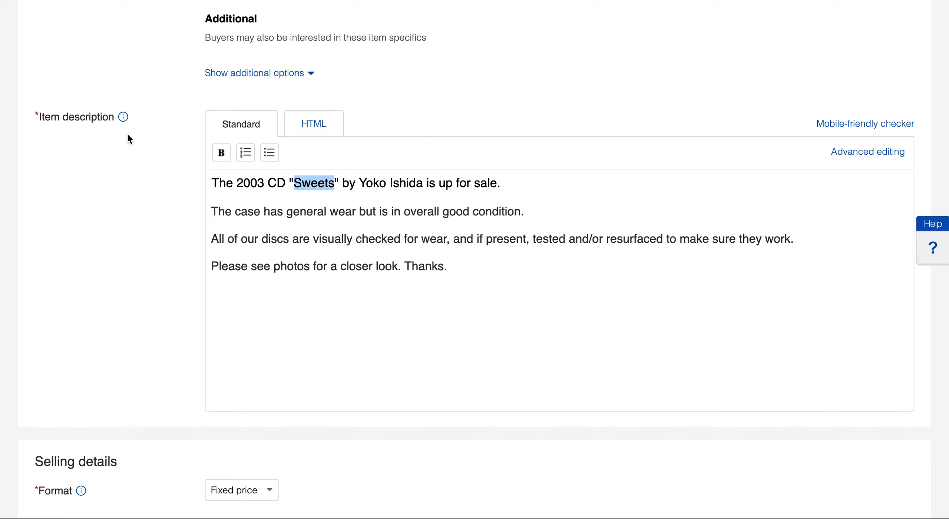
key(super+v)
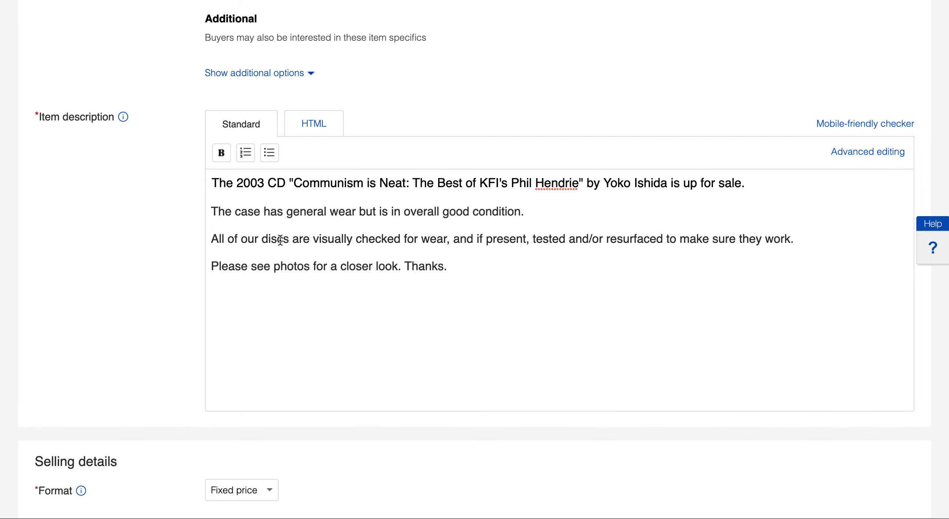
Copy "Phil Hendrie" from the listing title, add it as an Artist in the item specifics, and deselect Yoko Ishida
scroll(256, 196, up, 20)
scroll(257, 198, up, 8)
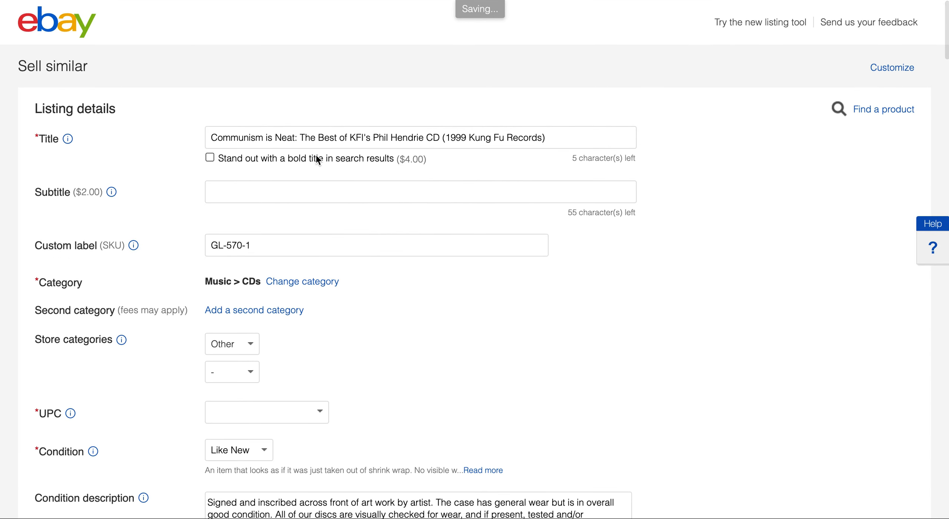
drag(425, 138, 375, 139)
key(ctrl+c)
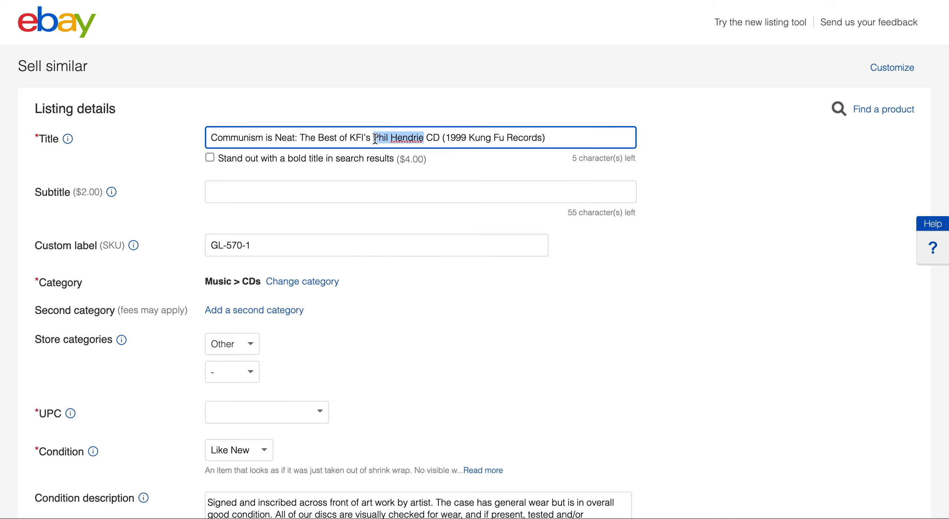
click(380, 108)
scroll(379, 108, down, 15)
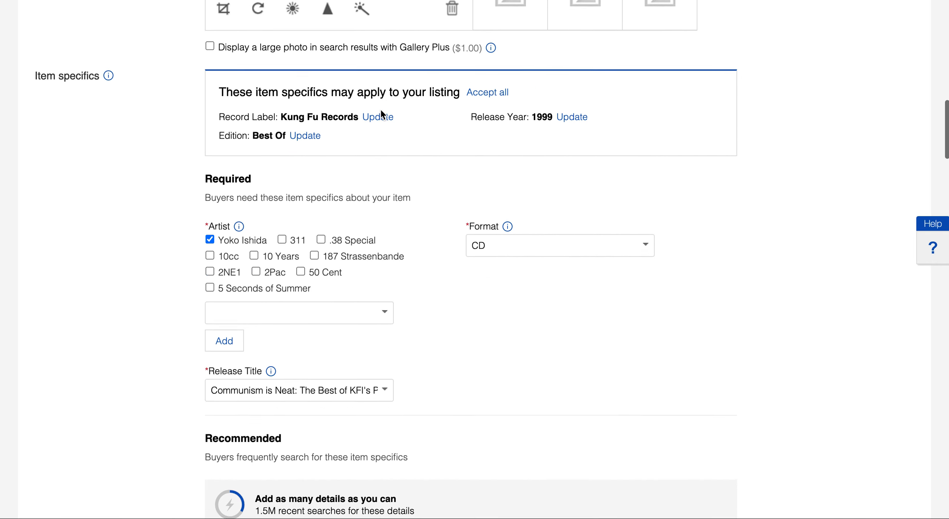
scroll(381, 111, down, 1)
click(239, 300)
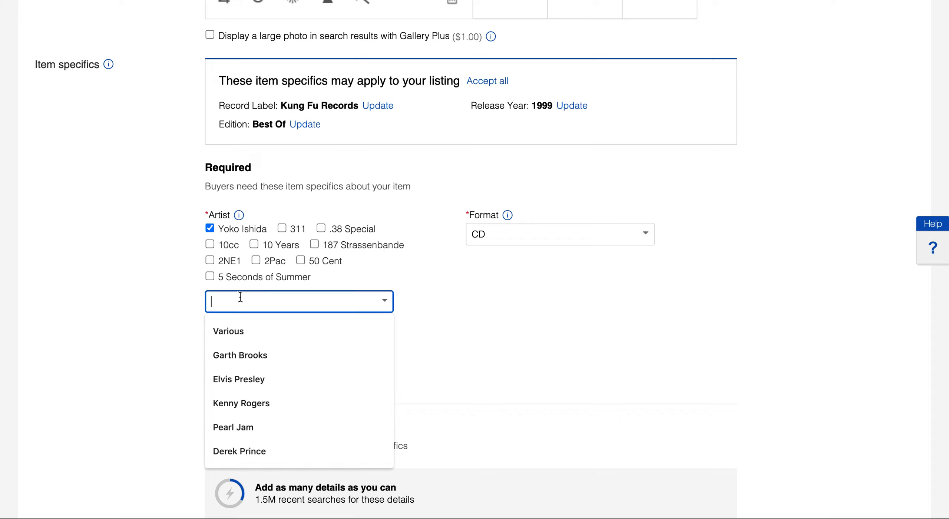
key(ctrl+v)
click(226, 331)
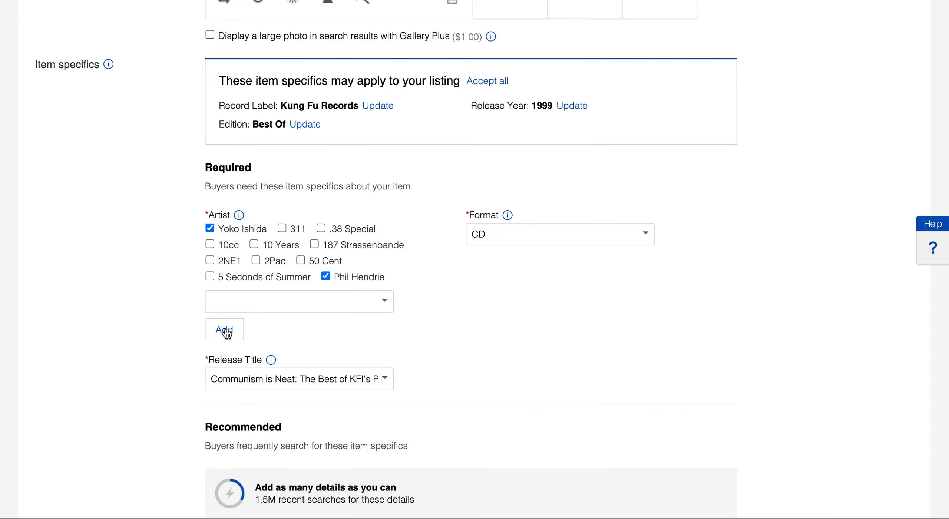
click(211, 228)
Replace "Yoko Ishida" in the first line of the item description with the copied name "Phil Hendrie"
scroll(407, 344, down, 10)
scroll(407, 344, down, 15)
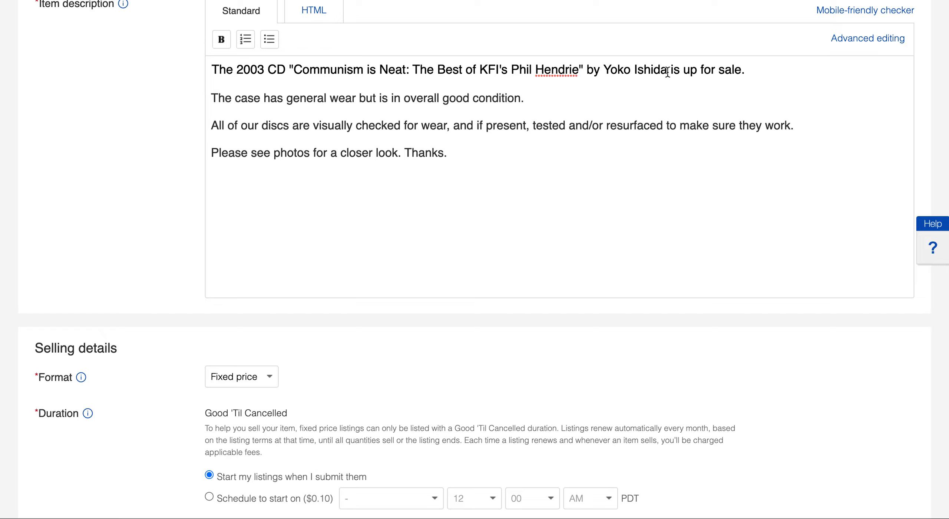
drag(668, 70, 605, 70)
key(ctrl+v)
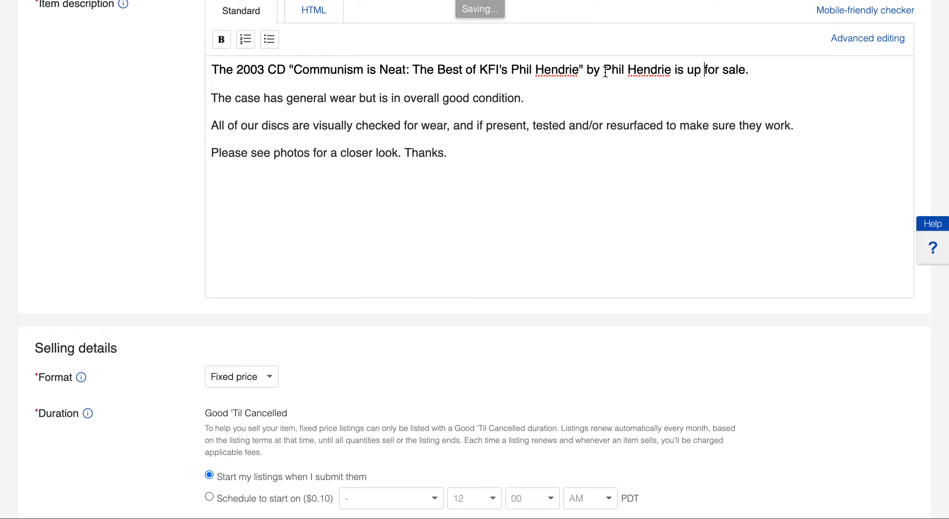
Change the release year in the first line of the item description to 1999
scroll(289, 107, up, 20)
scroll(290, 107, up, 8)
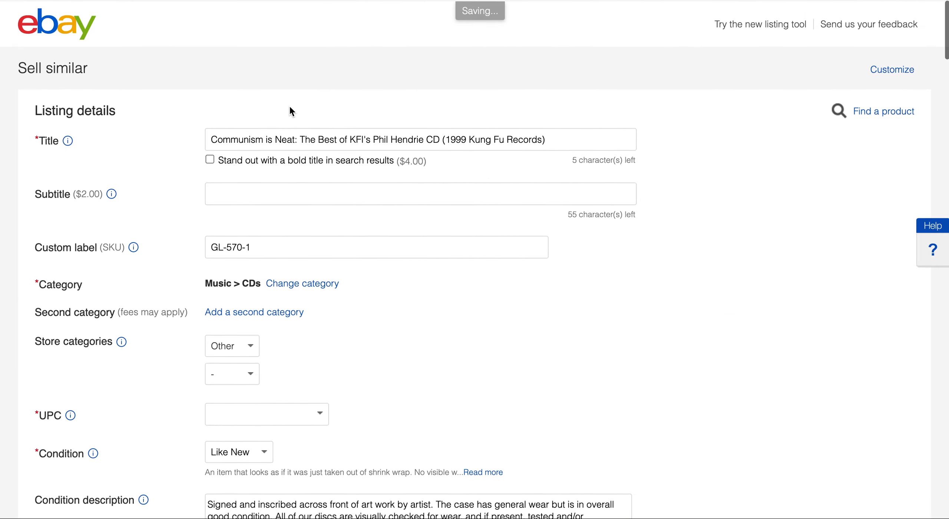
scroll(290, 110, down, 5)
scroll(289, 109, down, 5)
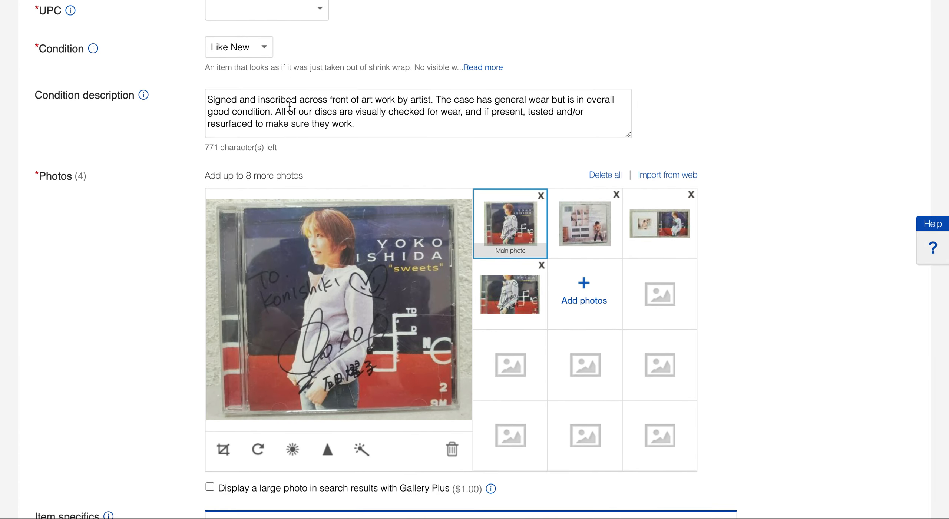
scroll(290, 107, down, 20)
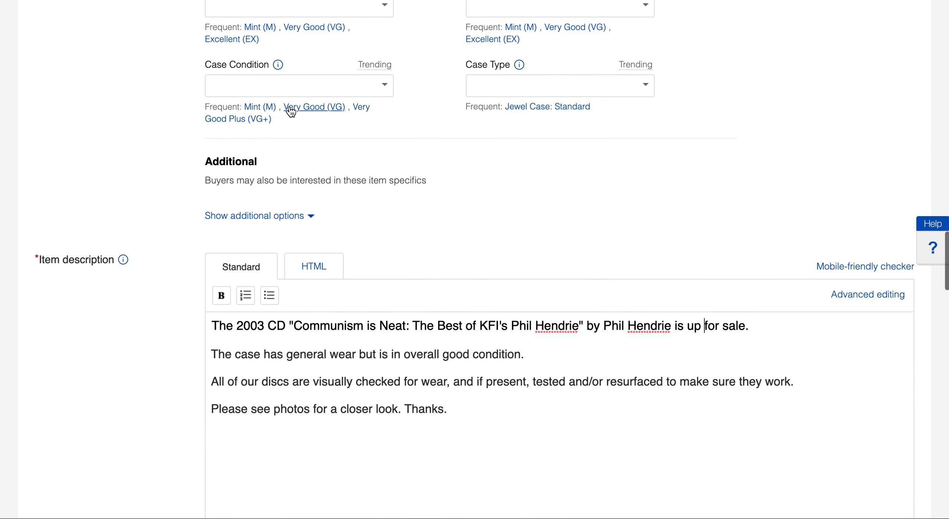
double_click(256, 323)
text(999)
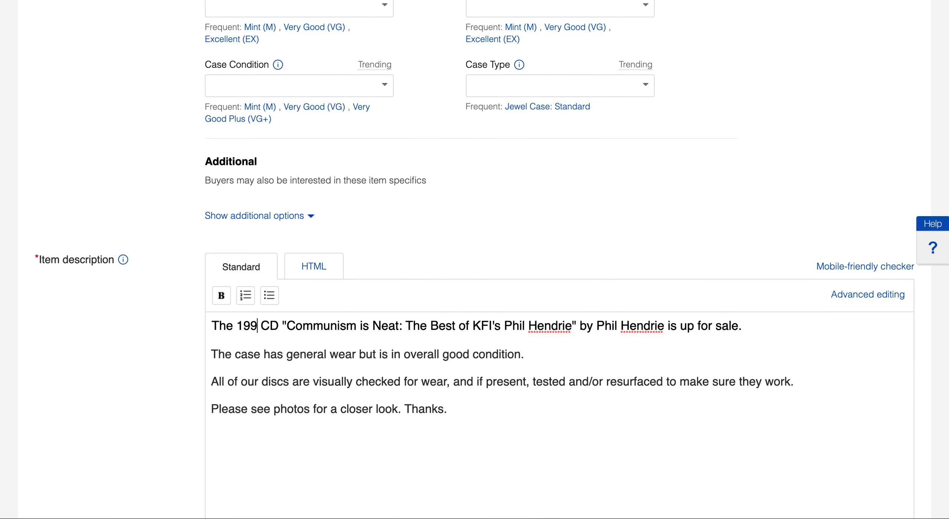
scroll(475, 260, up, 15)
scroll(324, 283, up, 10)
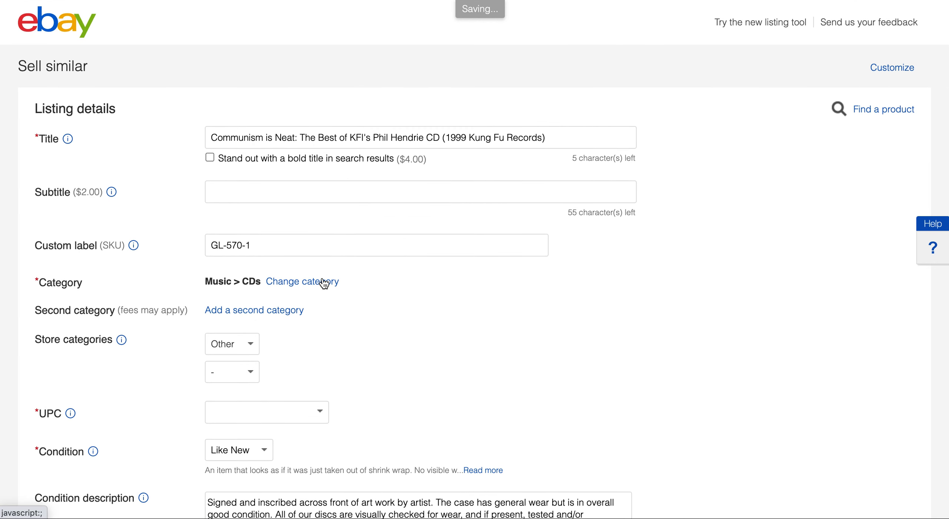
click(285, 244)
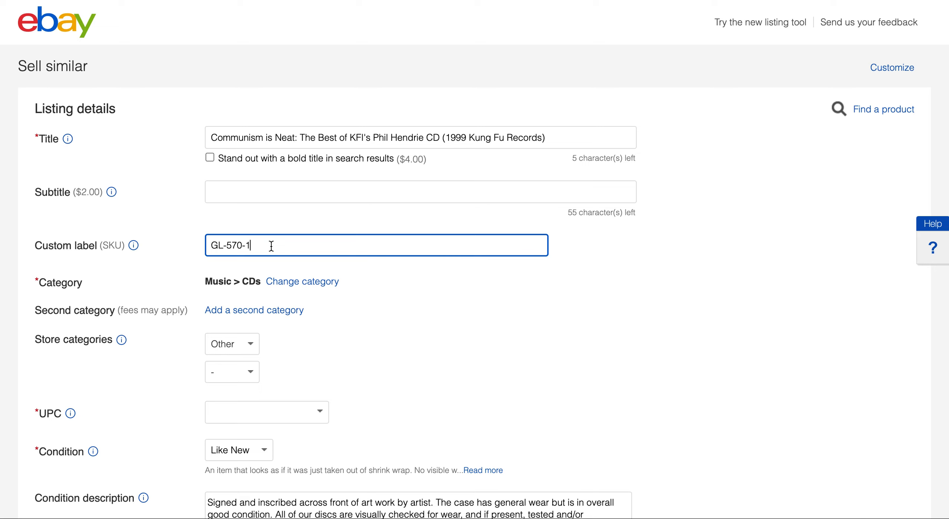
click(337, 260)
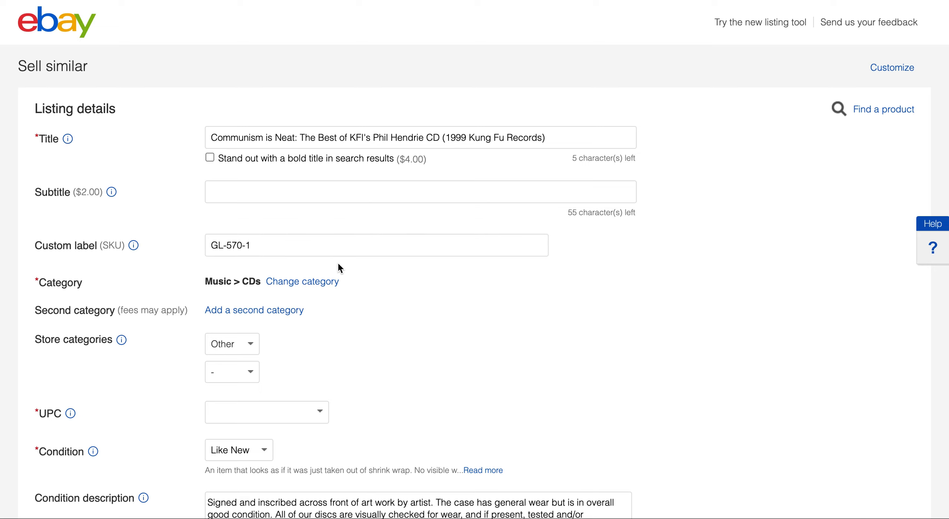
Set the item's Condition to Good
scroll(338, 262, down, 8)
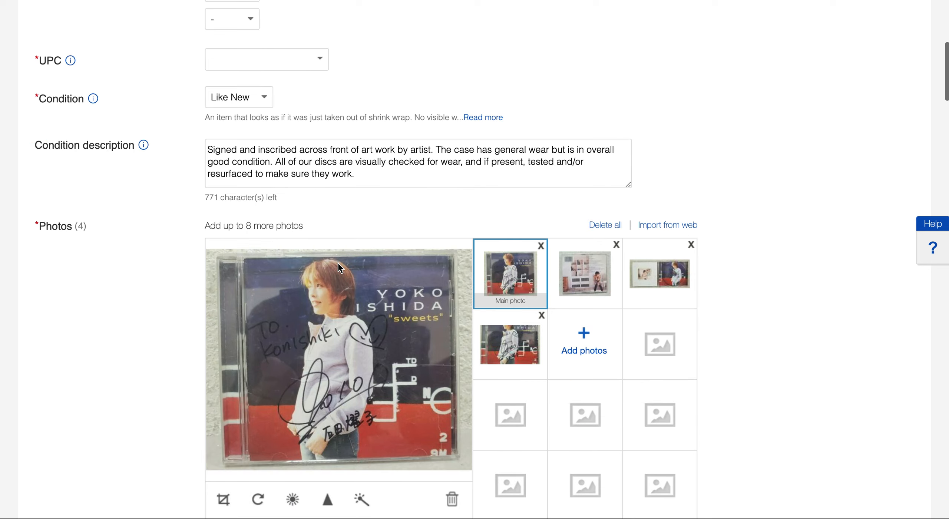
click(255, 96)
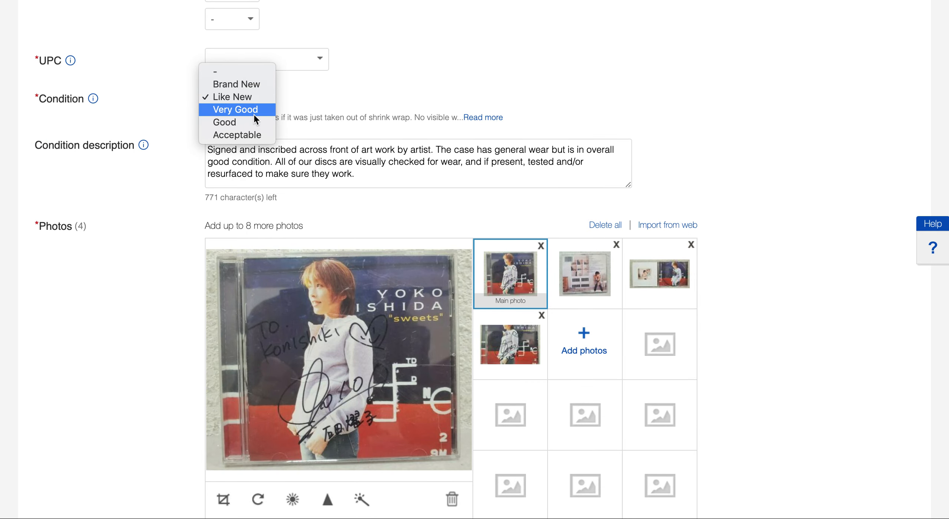
click(254, 125)
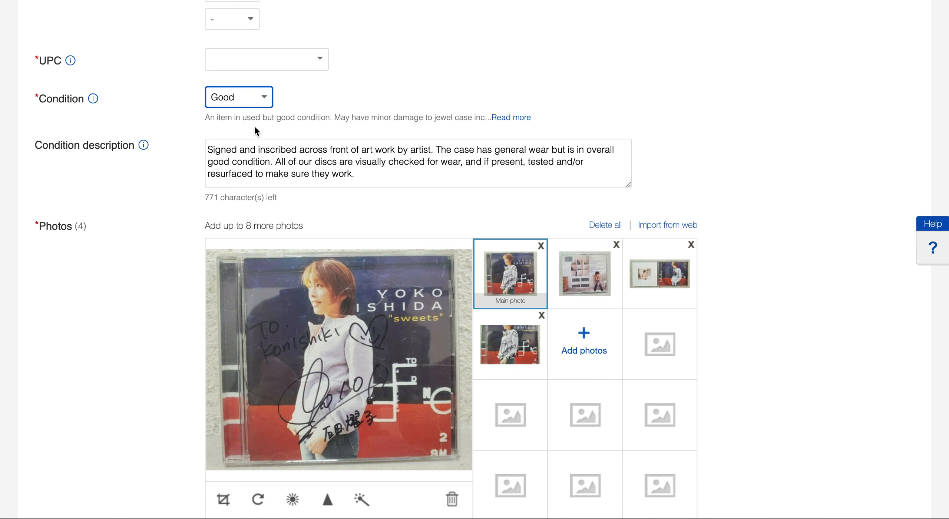
click(337, 93)
Delete the sentence "Signed and inscribed across front of art work by artist." from the condition description
scroll(337, 89, down, 2)
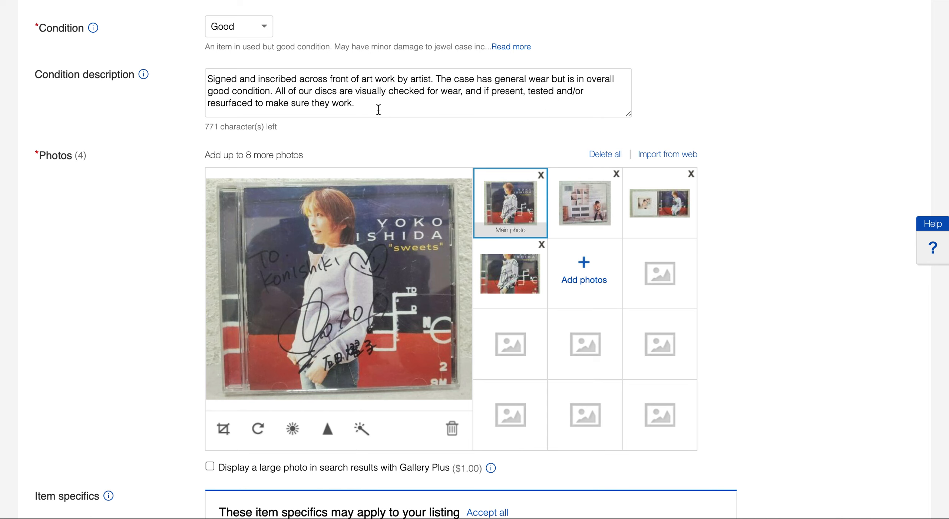
drag(436, 79, 375, 37)
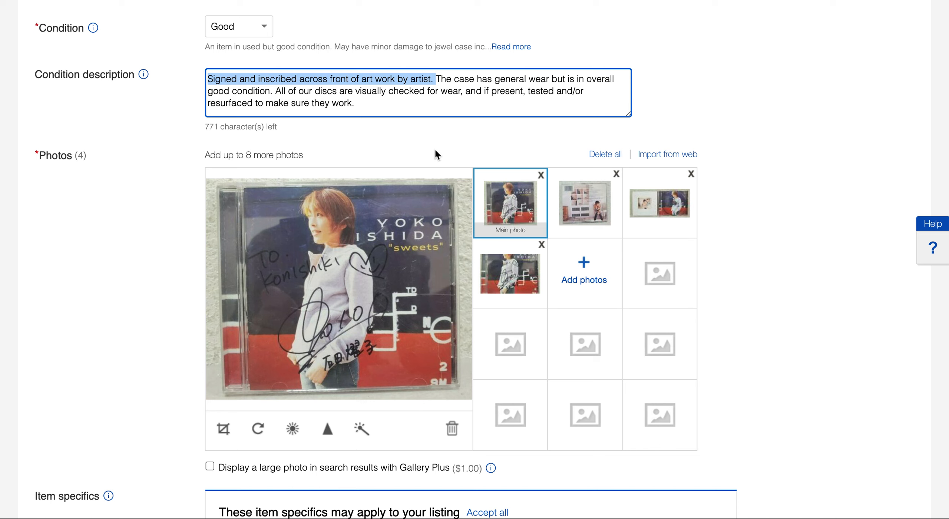
key(BackSpace)
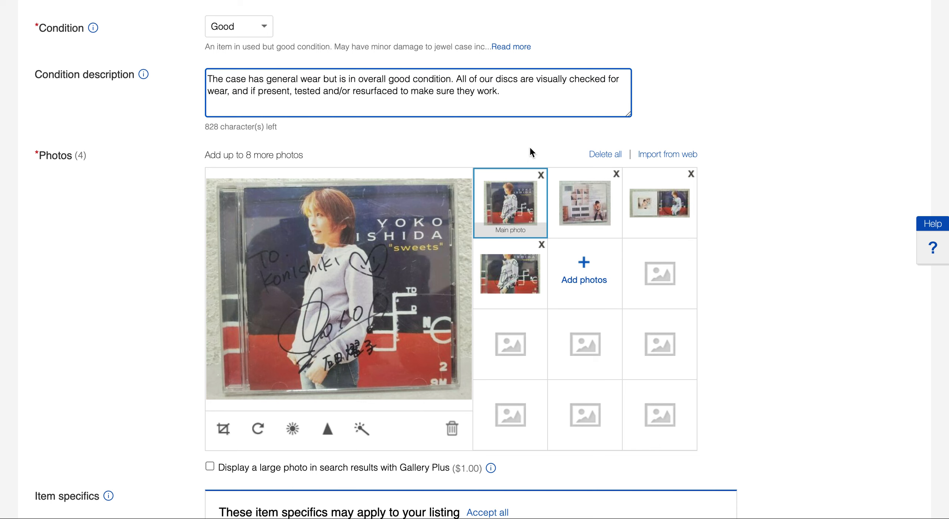
click(596, 47)
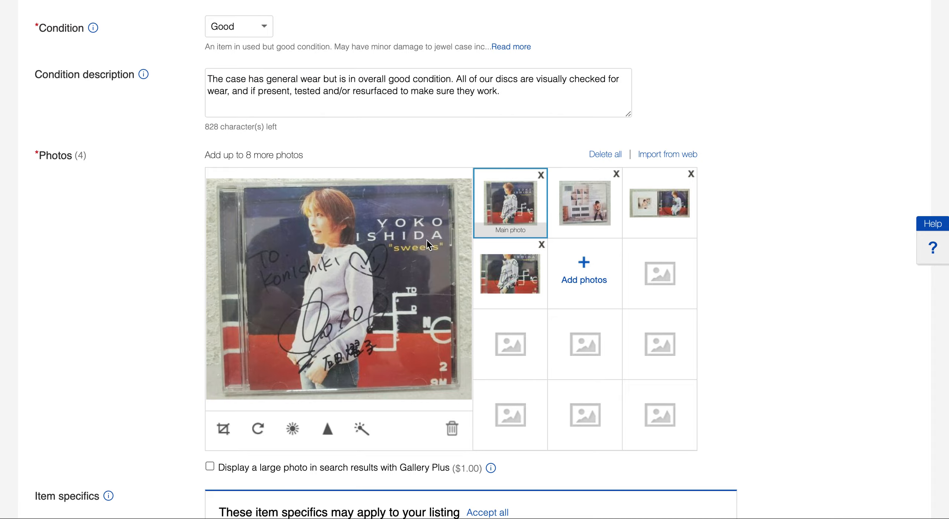
Delete all the old Yoko Ishida photos from the listing and confirm the deletion
scroll(427, 240, down, 20)
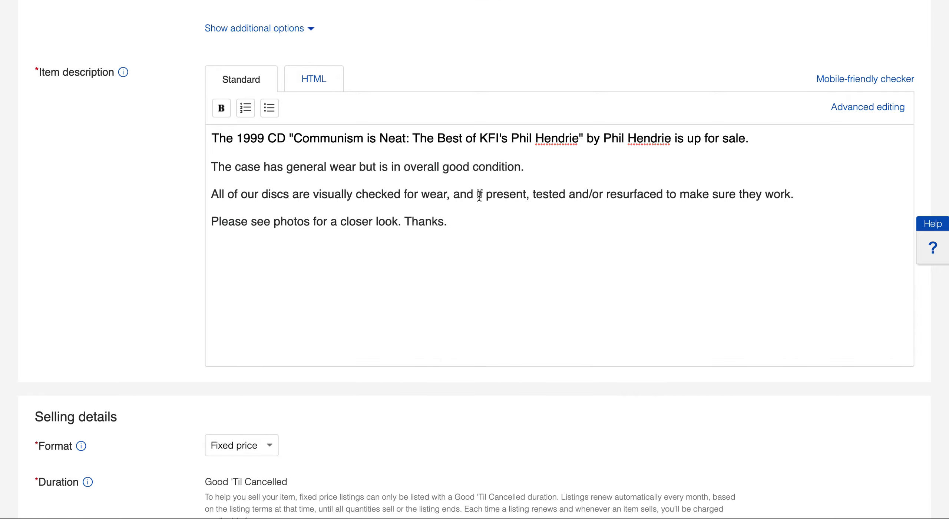
scroll(479, 196, up, 20)
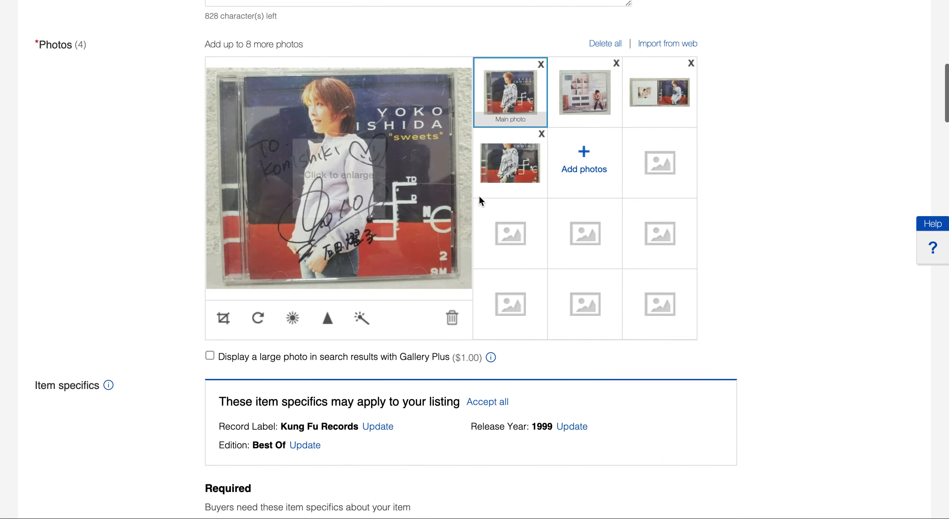
scroll(479, 196, down, 1)
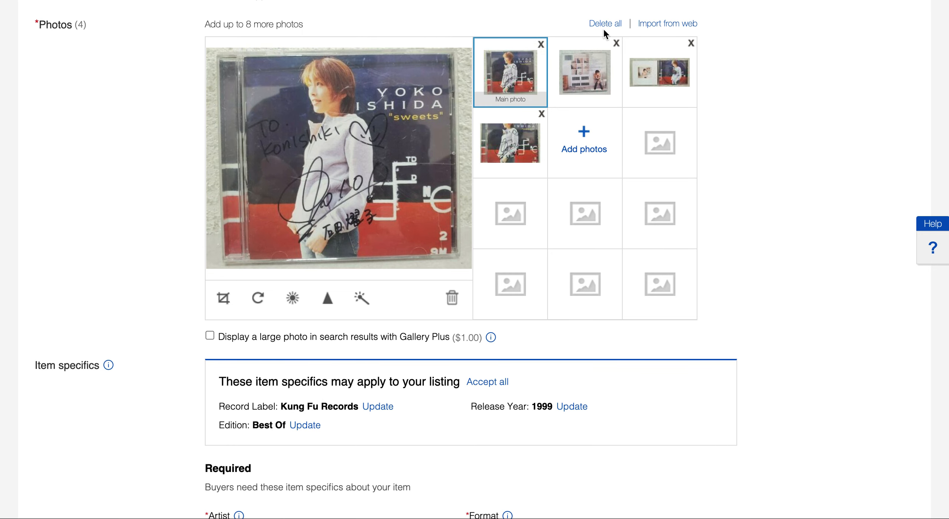
scroll(608, 31, up, 3)
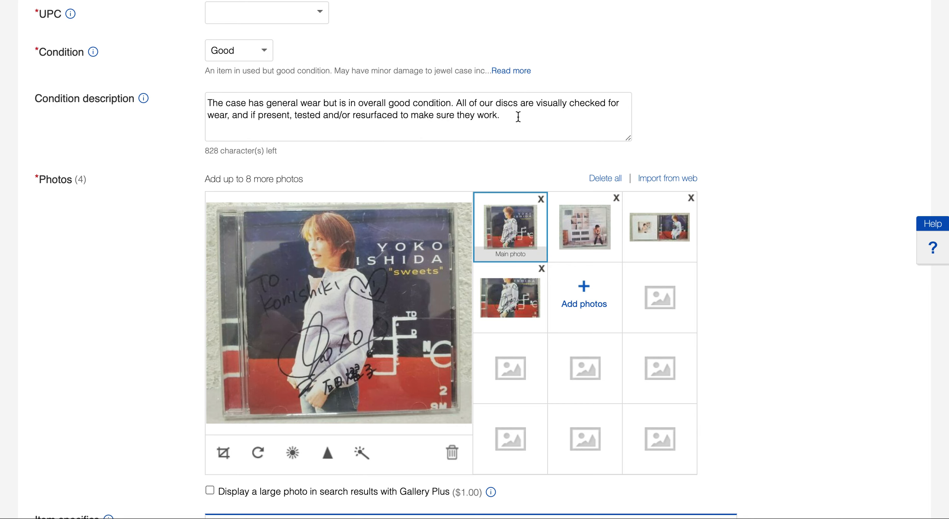
scroll(518, 117, down, 2)
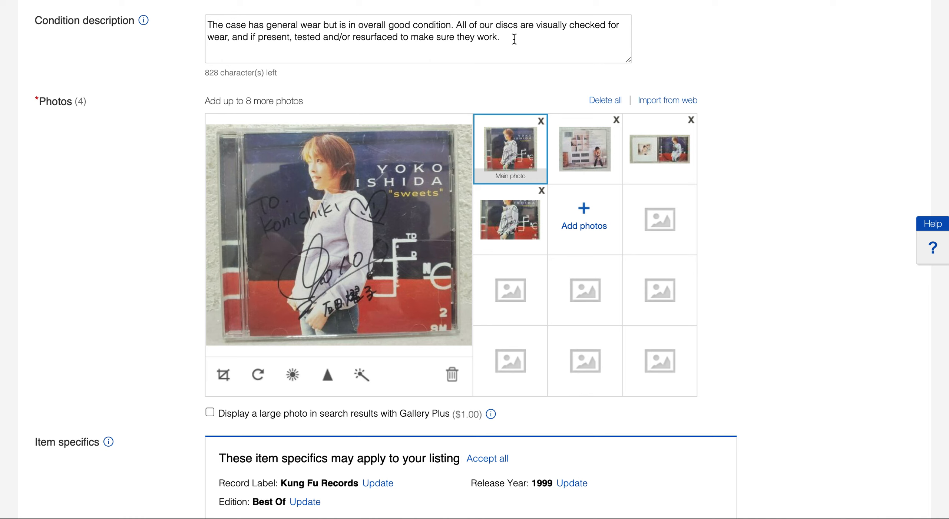
mouse_move(312, 122)
scroll(673, 215, down, 2)
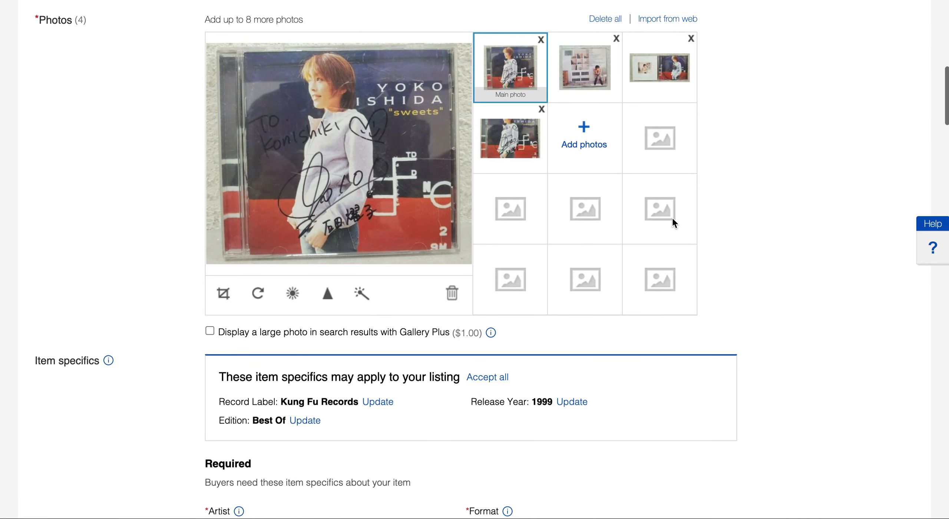
click(608, 19)
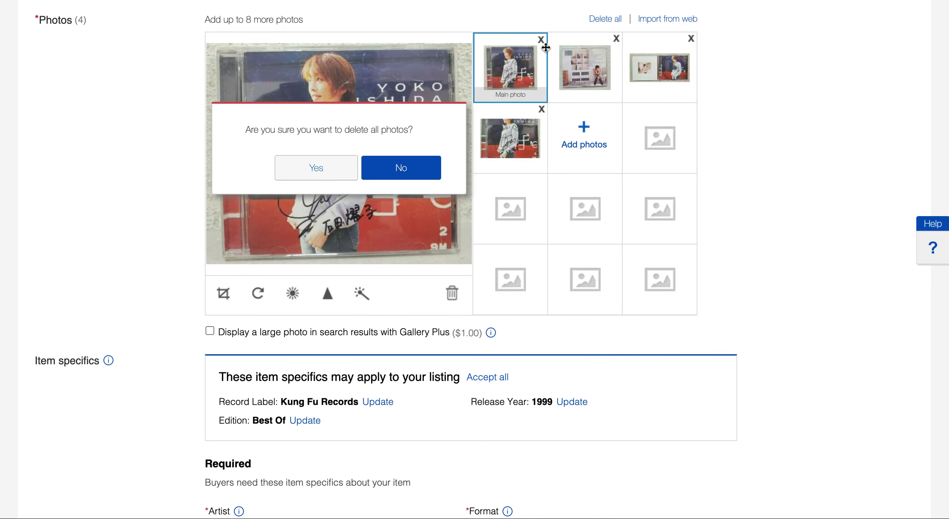
click(317, 171)
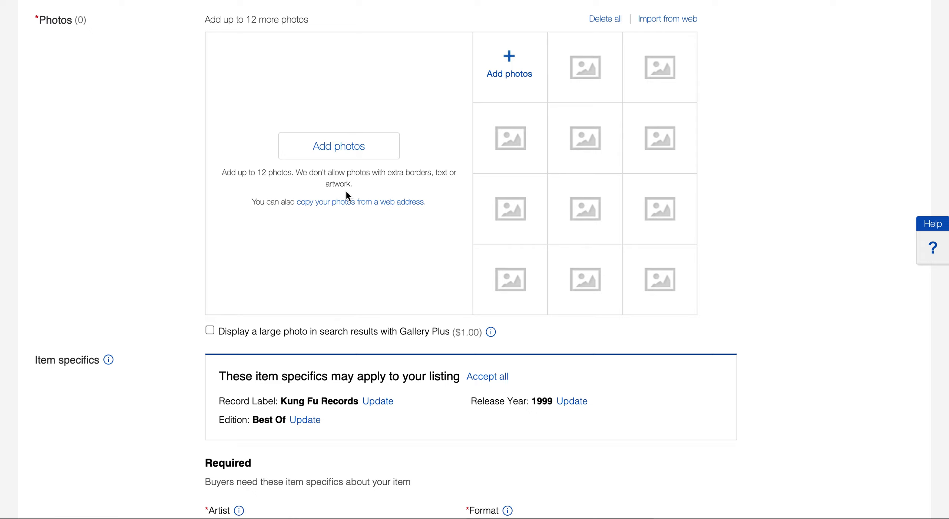
Start adding photos to the listing and open the Desktop folder beginning "individual-cds-for-ebay-b"
click(346, 148)
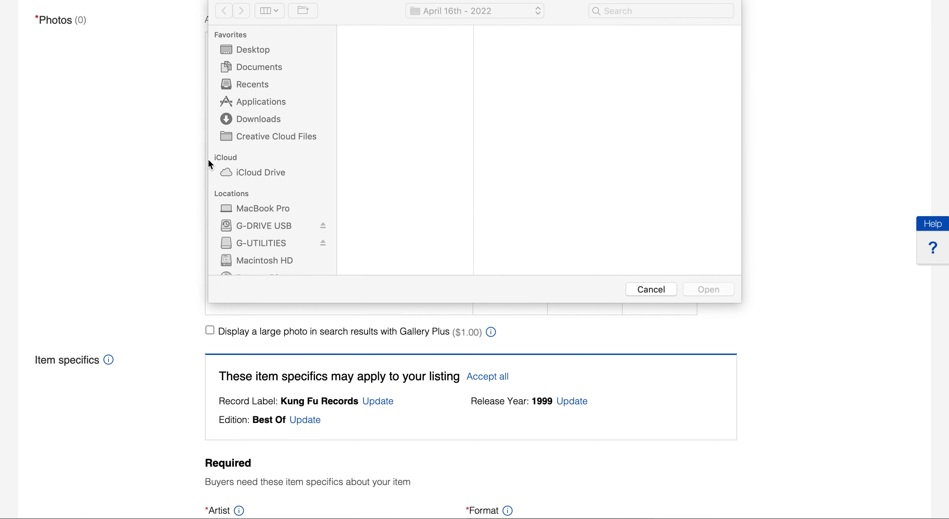
click(260, 51)
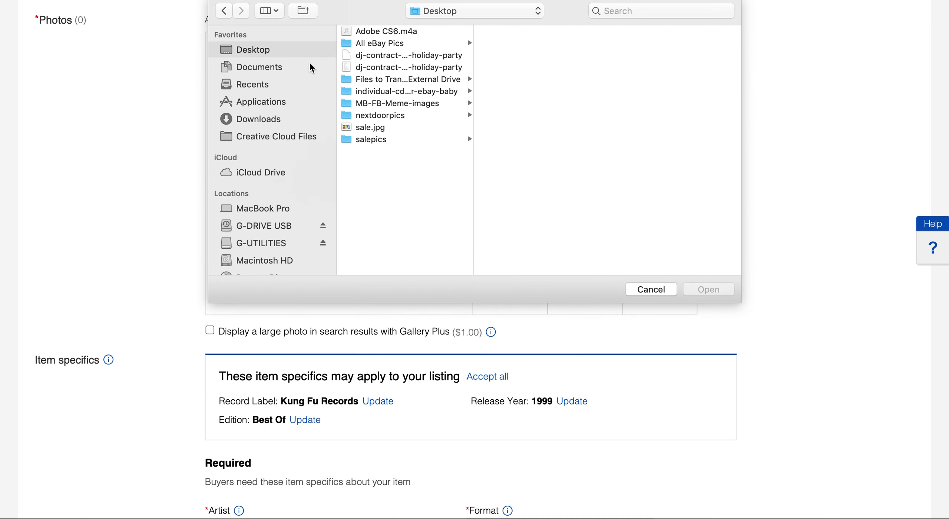
click(392, 92)
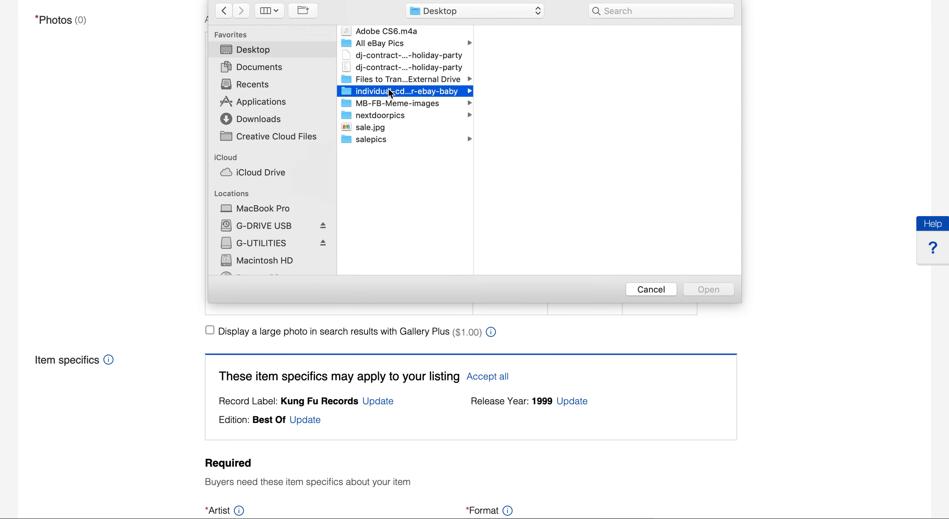
scroll(550, 160, down, 5)
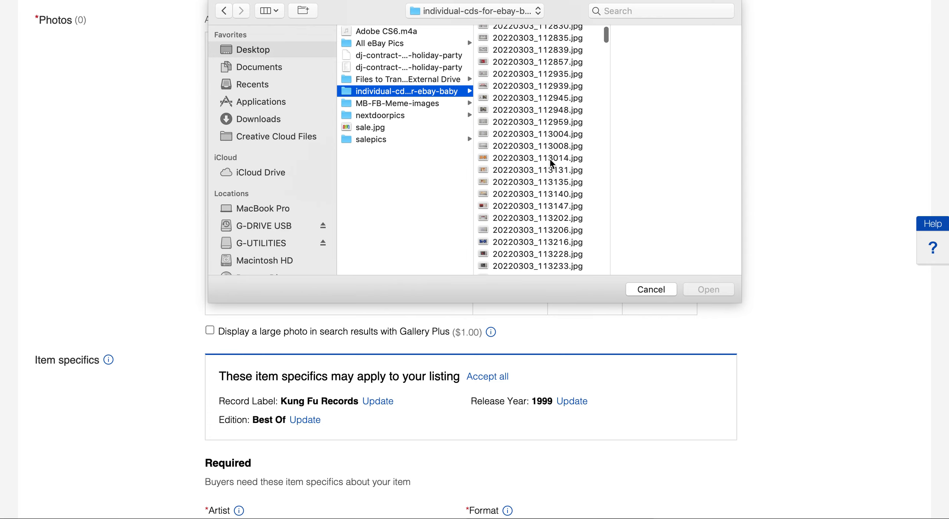
Browse the image previews in the folder to locate the photos of the Phil Hendrie CD
scroll(550, 162, down, 15)
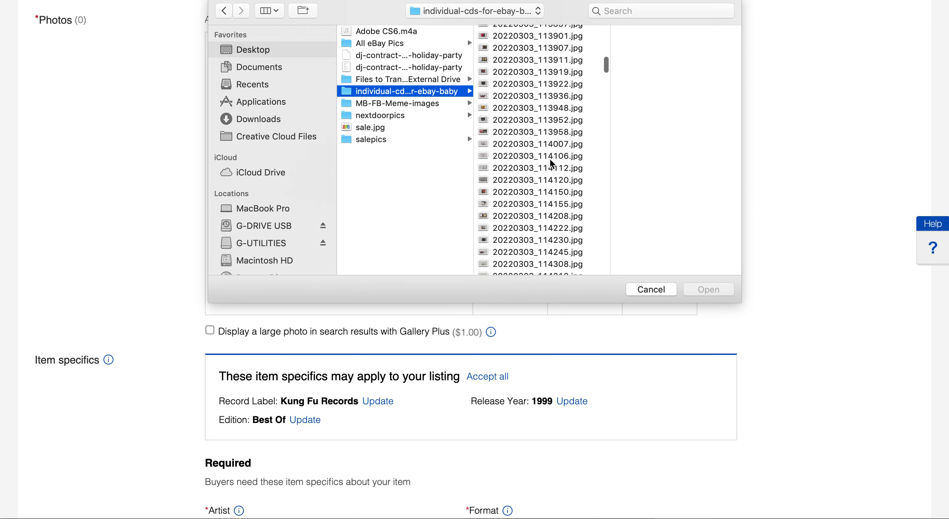
click(541, 220)
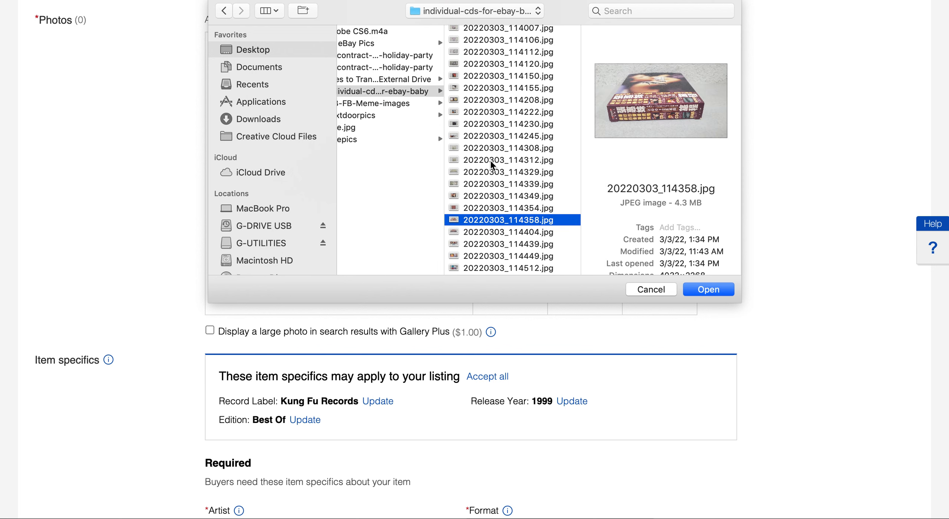
scroll(491, 161, down, 6)
click(503, 262)
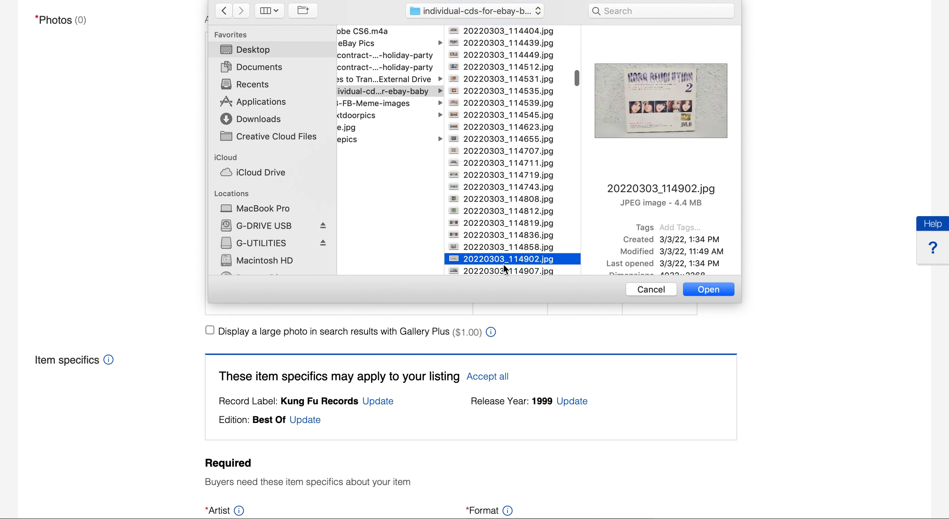
scroll(501, 187, down, 5)
click(503, 192)
scroll(502, 189, down, 5)
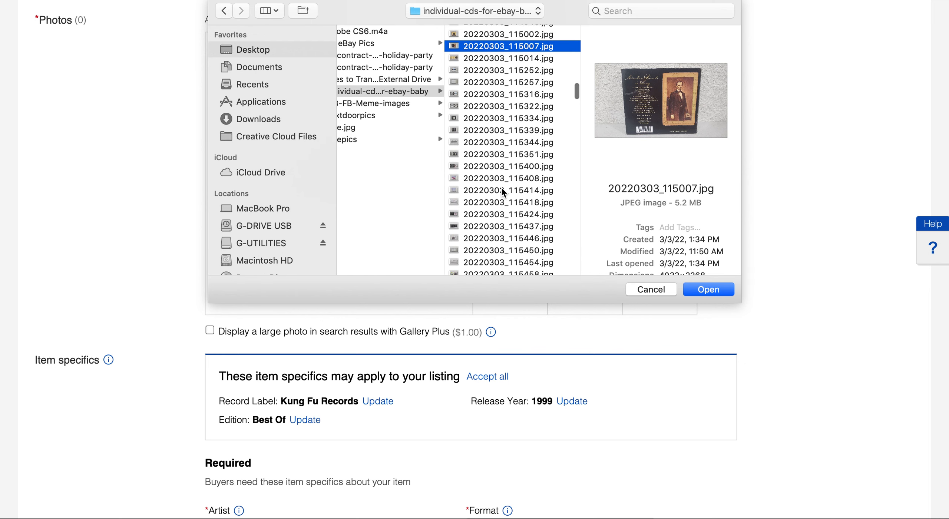
click(503, 190)
scroll(502, 193, down, 5)
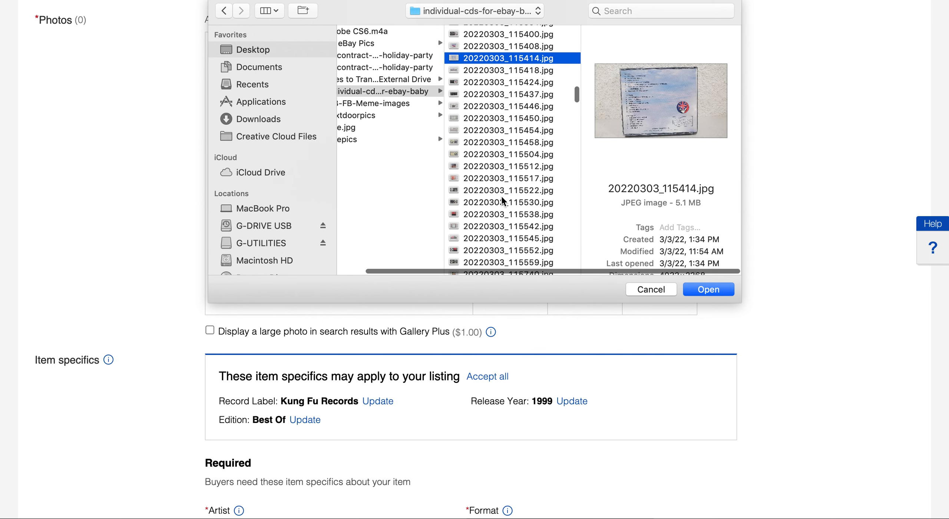
click(503, 211)
scroll(504, 211, down, 5)
scroll(501, 208, down, 5)
click(501, 210)
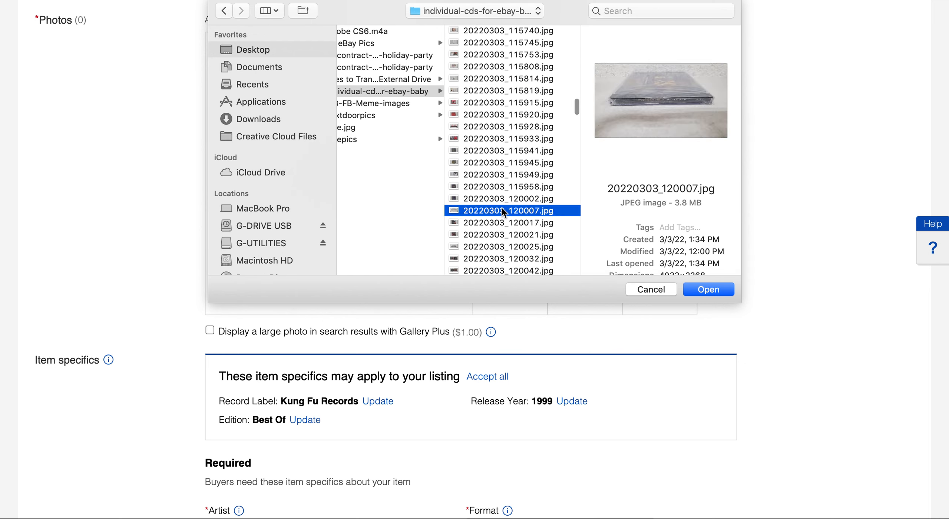
scroll(501, 209, down, 5)
click(503, 211)
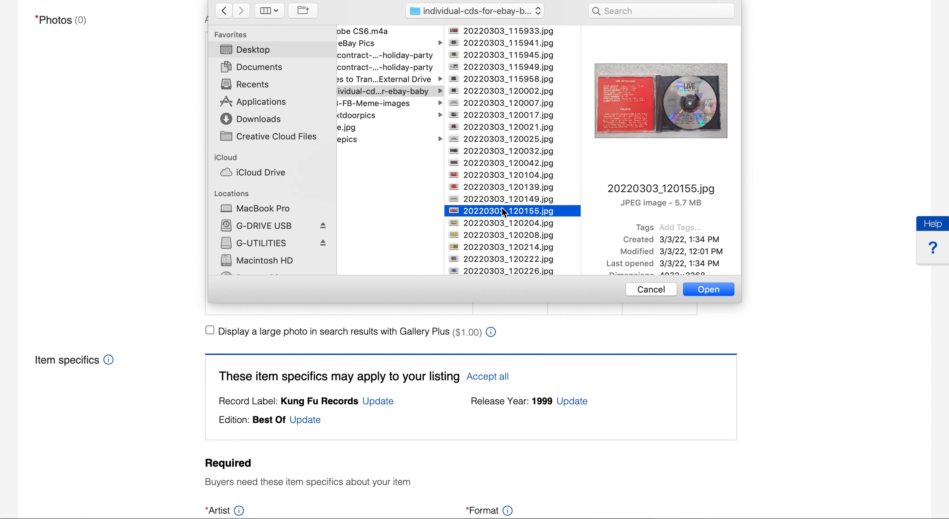
key(Down)
key(Down)
key(Down)
key(Down)
key(Down)
key(Down)
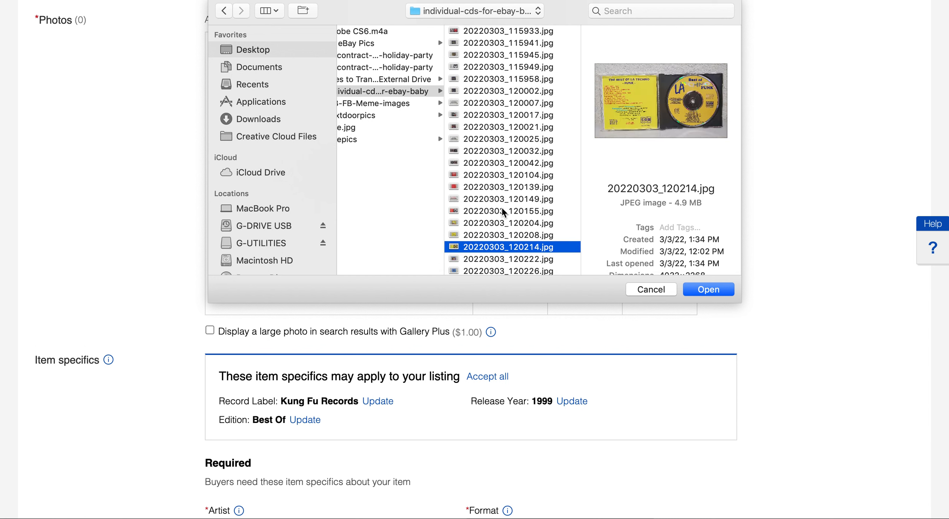
scroll(501, 207, down, 5)
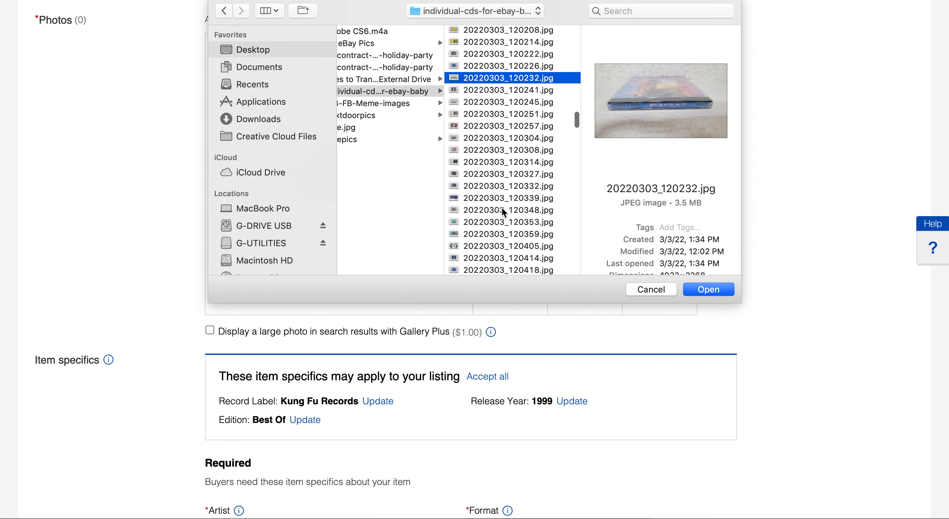
Find and upload the three Phil Hendrie CD photos, 20220303_120304.jpg, 20220303_120308.jpg and 20220303_120314.jpg
click(502, 210)
key(Up)
key(Up)
key(Up)
key(Up)
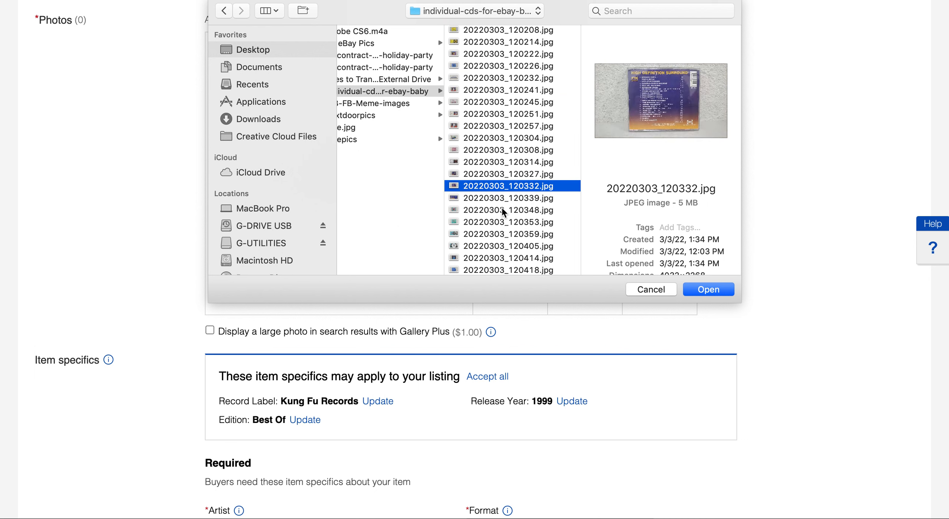
key(Up)
key(Up)
key(Up)
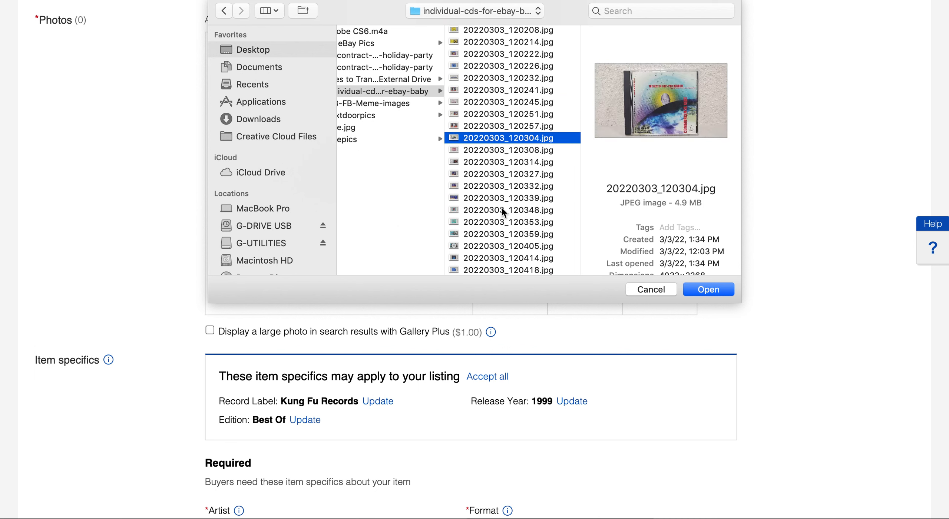
key(Down)
key(Down)
key(Down)
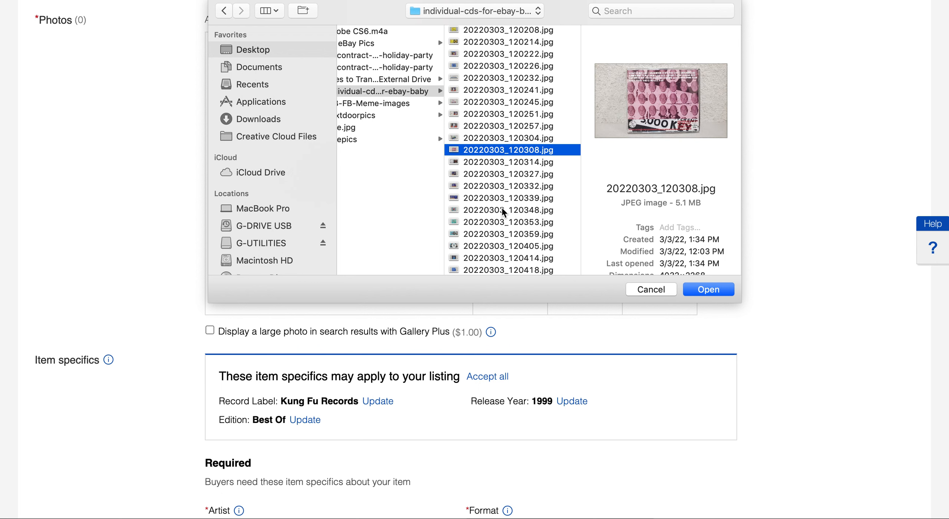
key(Down)
key(Up)
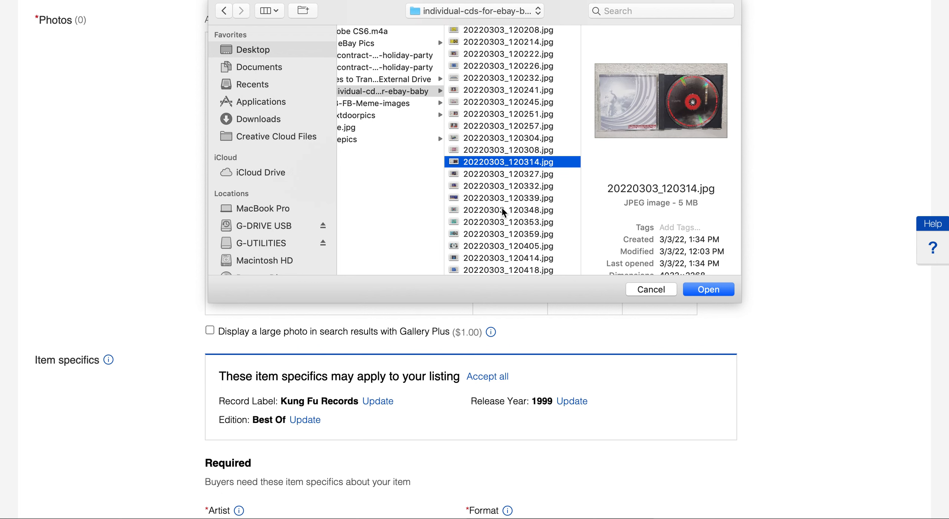
key(shift+Up)
key(shift+Up)
key(Return)
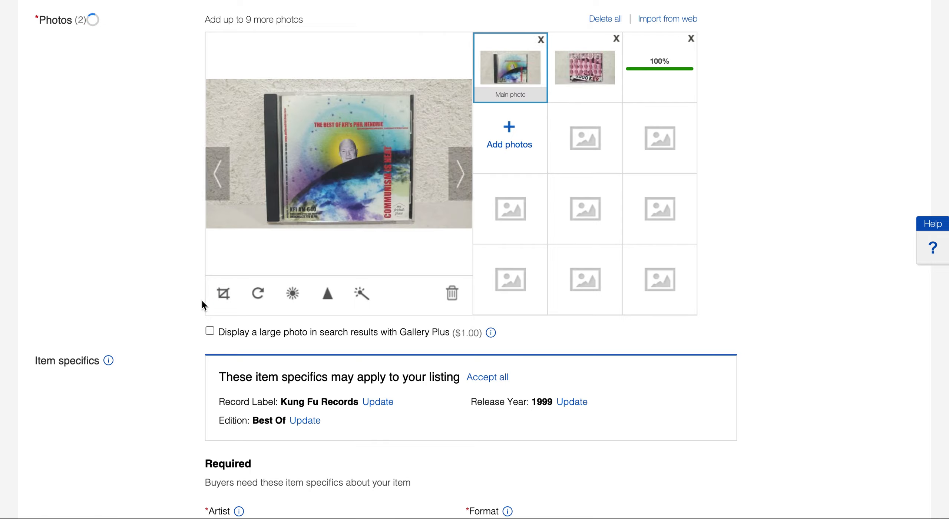
Crop the main front-cover photo closely around the CD case and save the crop
click(223, 294)
drag(307, 159, 275, 143)
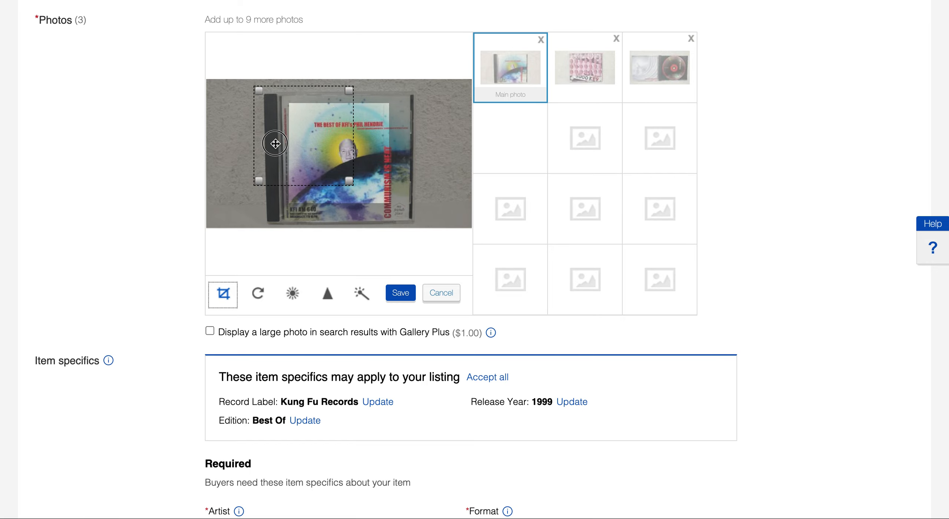
drag(349, 181, 422, 234)
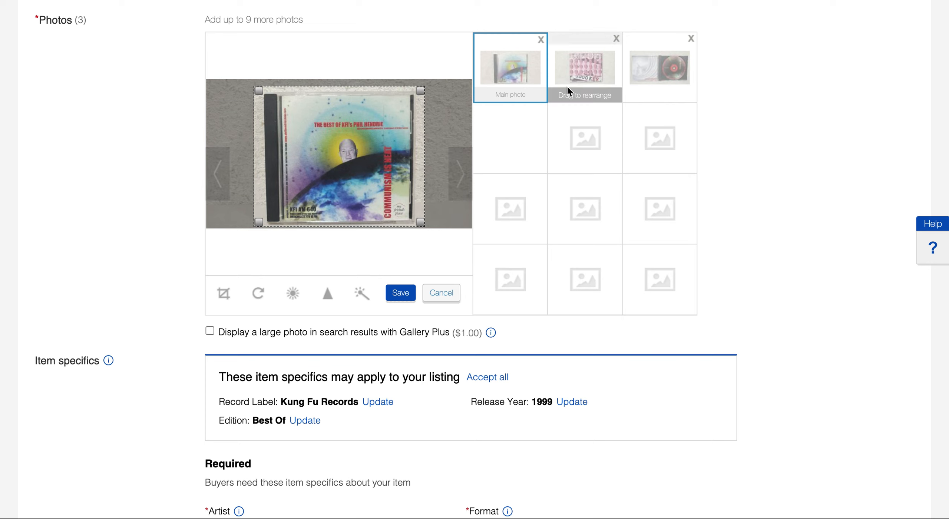
key(Return)
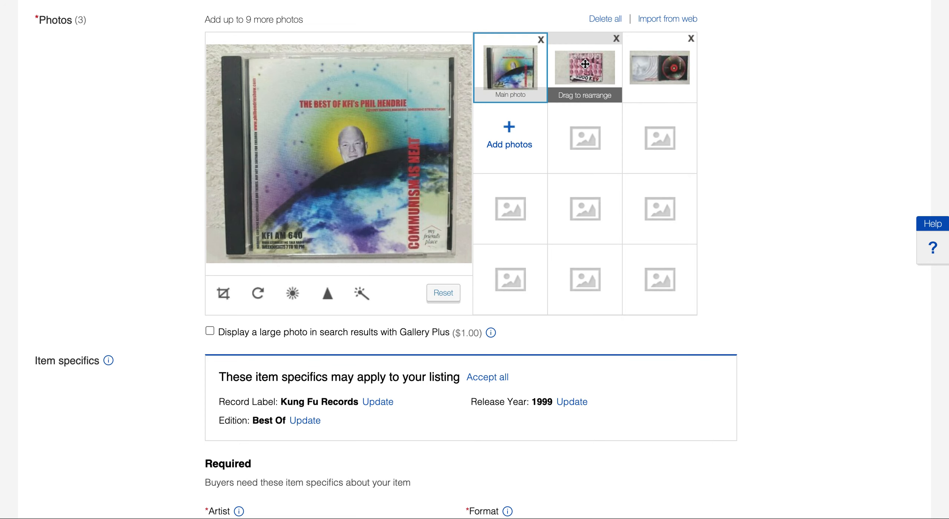
Crop the second photo, the pink back cover, closely around the CD case and save it
click(585, 64)
click(222, 293)
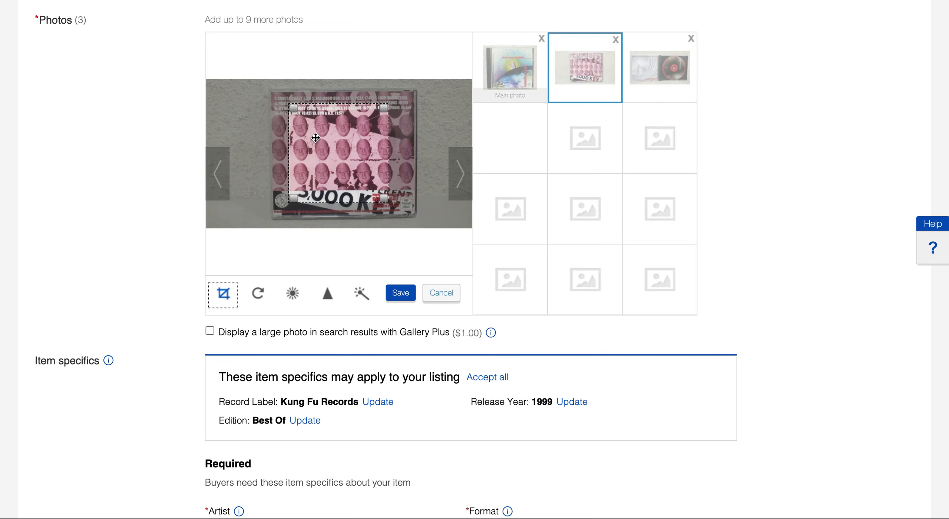
drag(315, 138, 288, 117)
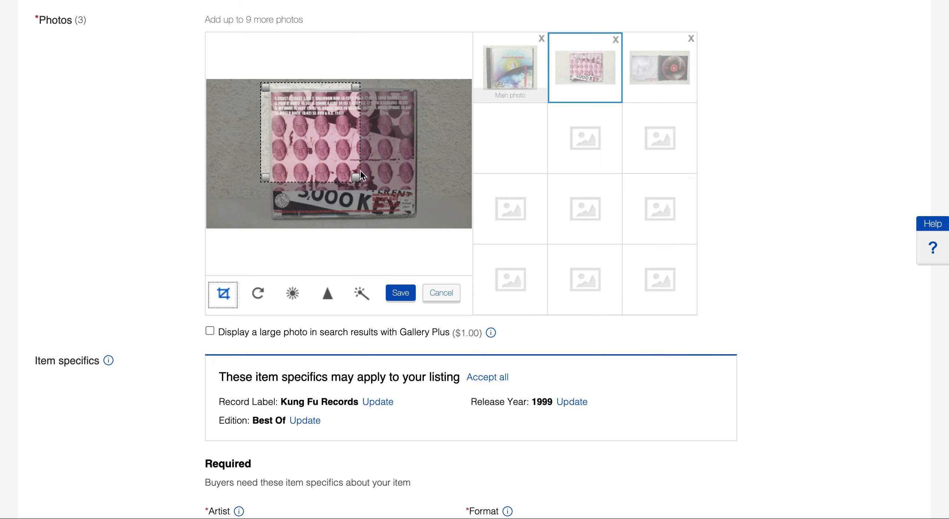
drag(356, 177, 423, 222)
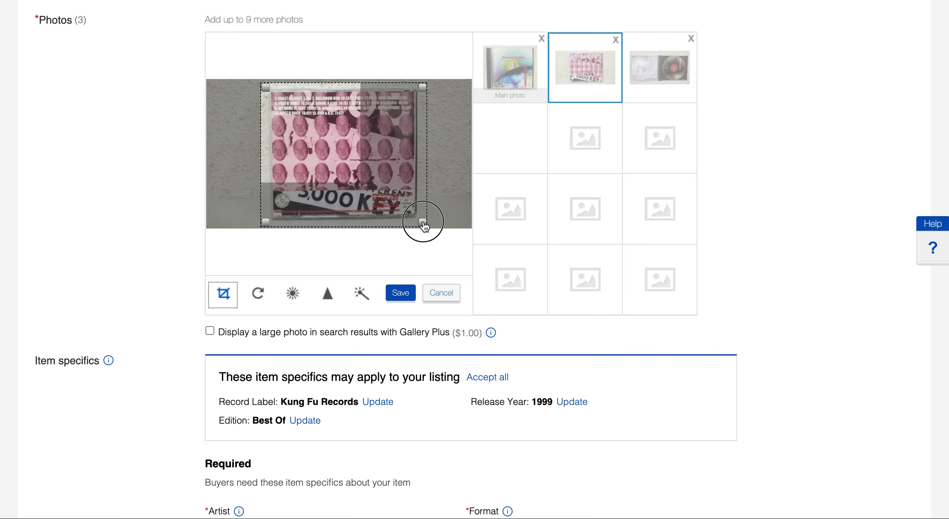
click(401, 292)
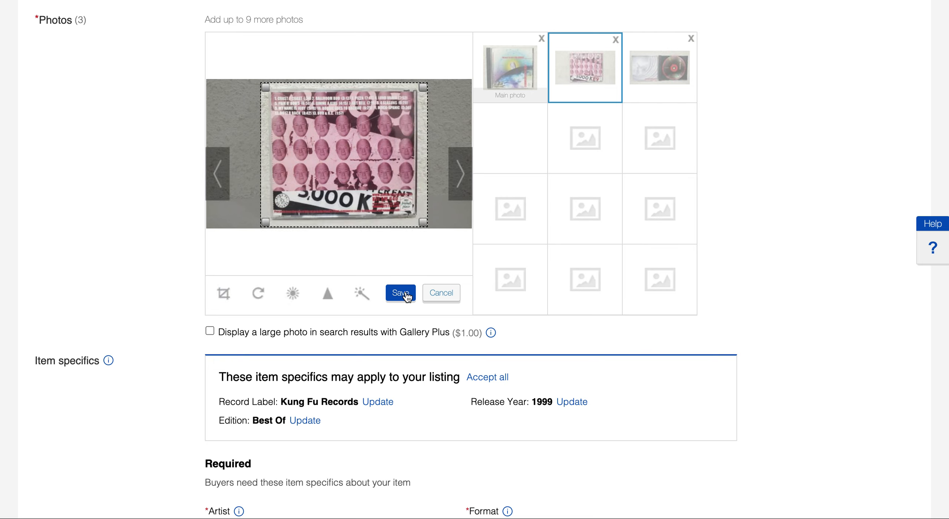
Crop the third photo to the open case and disc, save it, and return to the main photo
click(662, 76)
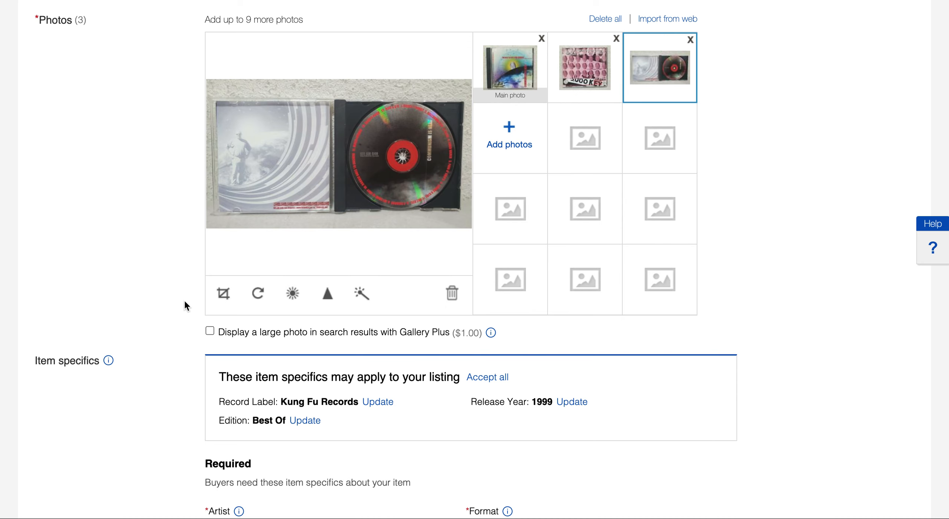
click(223, 294)
drag(302, 160, 227, 152)
drag(309, 185, 466, 215)
click(397, 295)
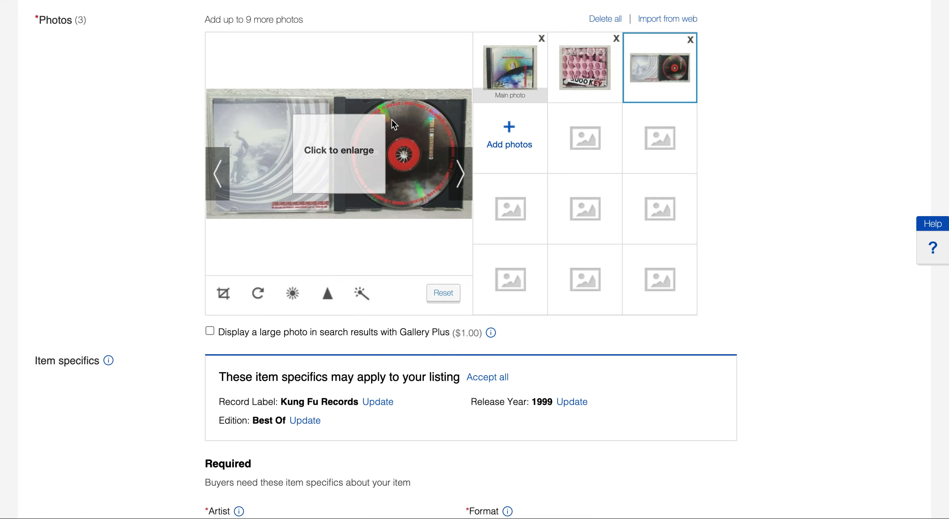
click(512, 61)
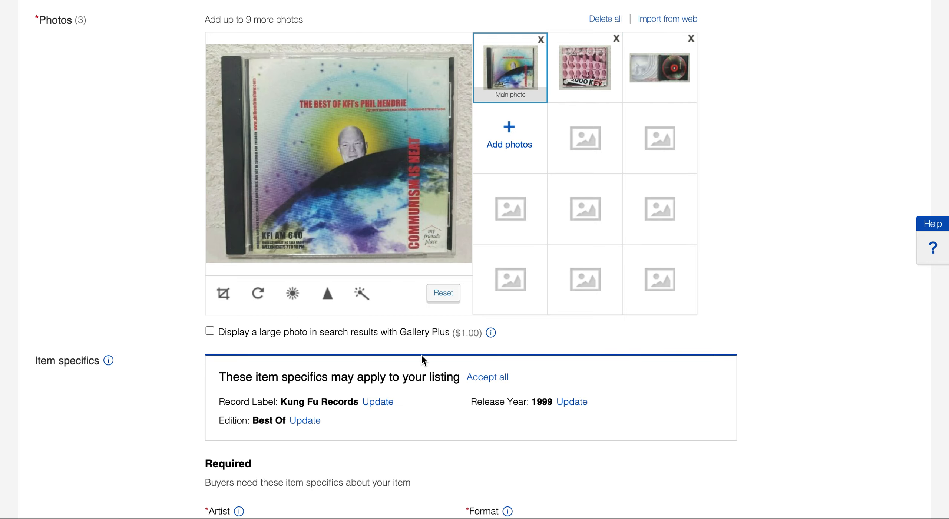
Accept the suggested item specifics Record Label "Kung Fu Records" and Release Year "1999"
scroll(423, 359, down, 9)
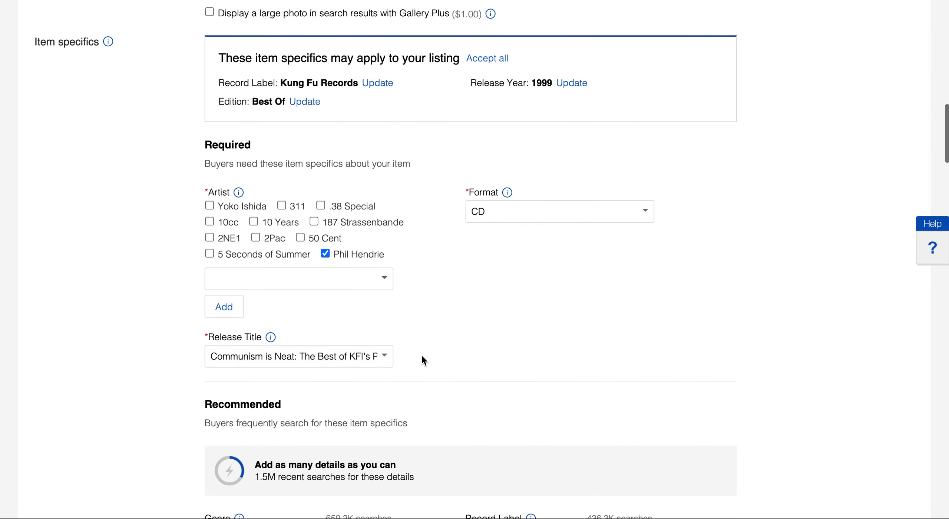
scroll(421, 354, down, 1)
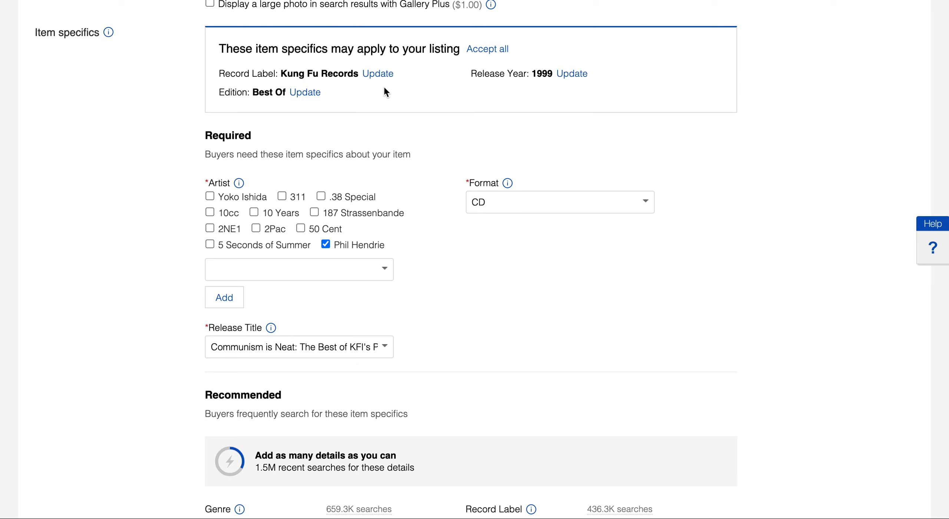
click(380, 74)
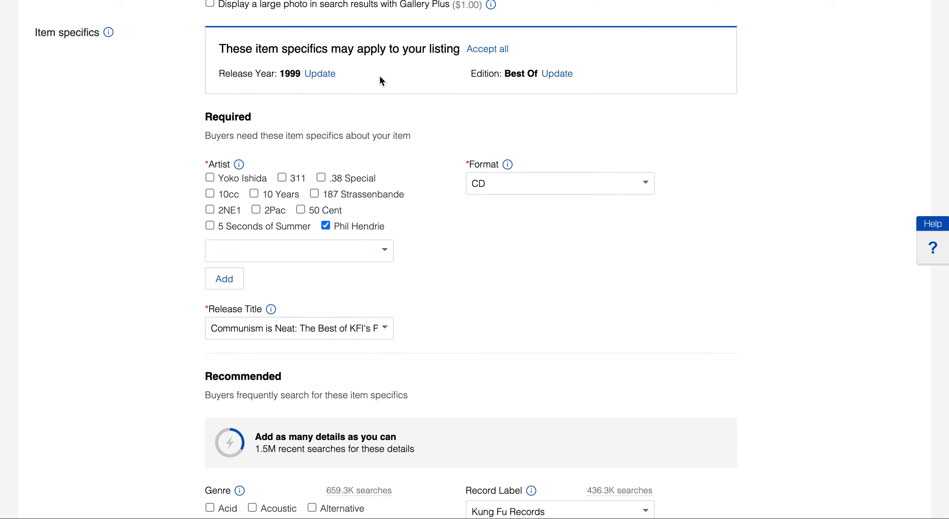
click(328, 74)
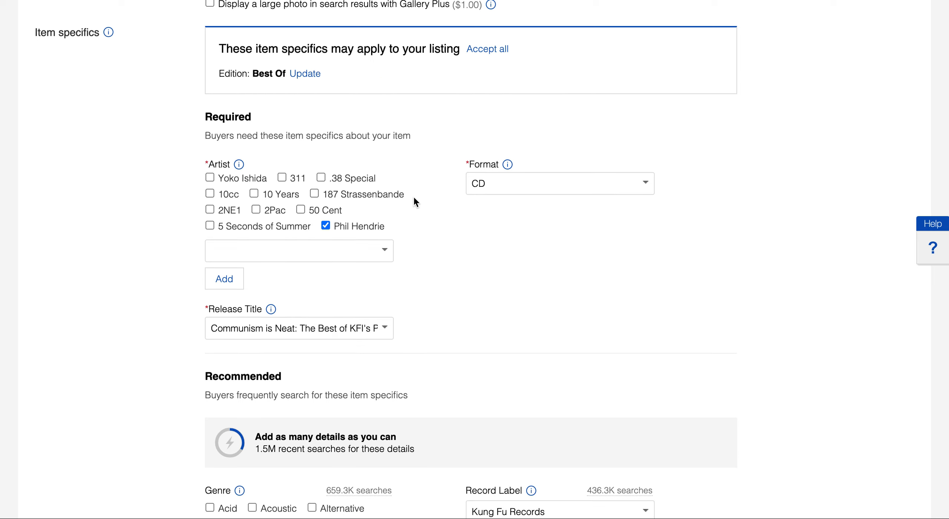
Check the CD's genre on its Discogs release page, and replace the Genre selections Pop and Rock with a custom Comedy entry
scroll(427, 237, down, 2)
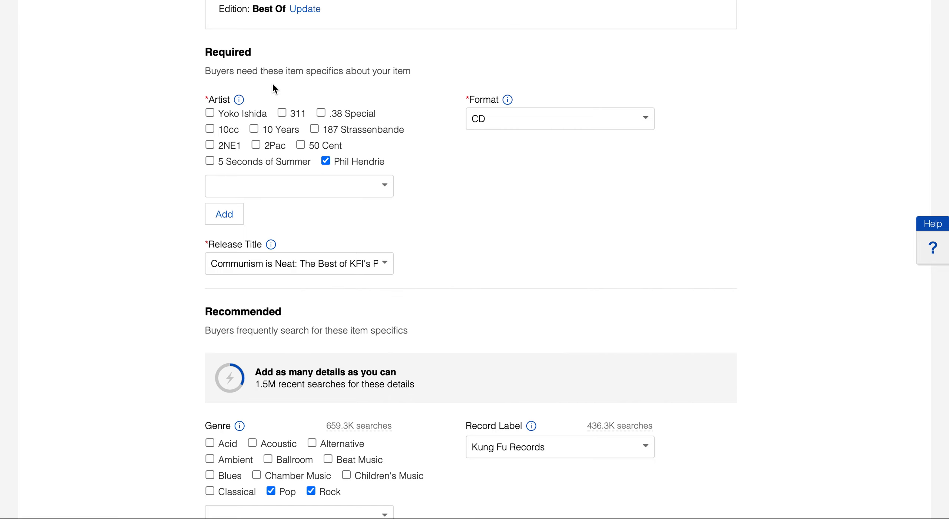
scroll(515, 256, down, 8)
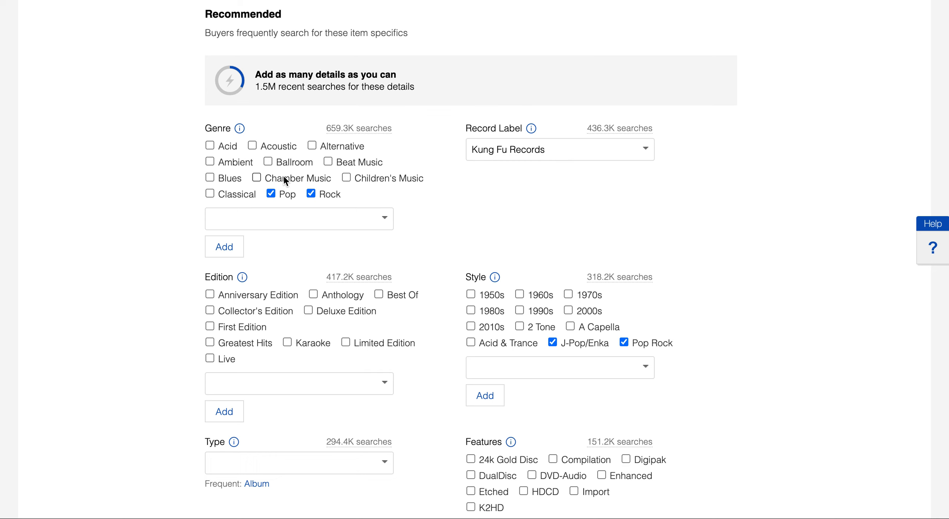
key(ctrl+Tab)
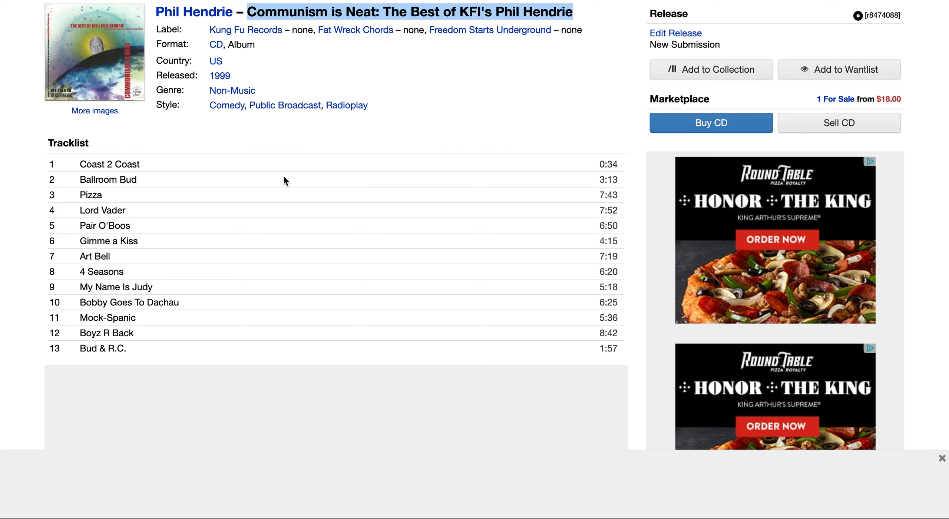
key(ctrl+shift+Tab)
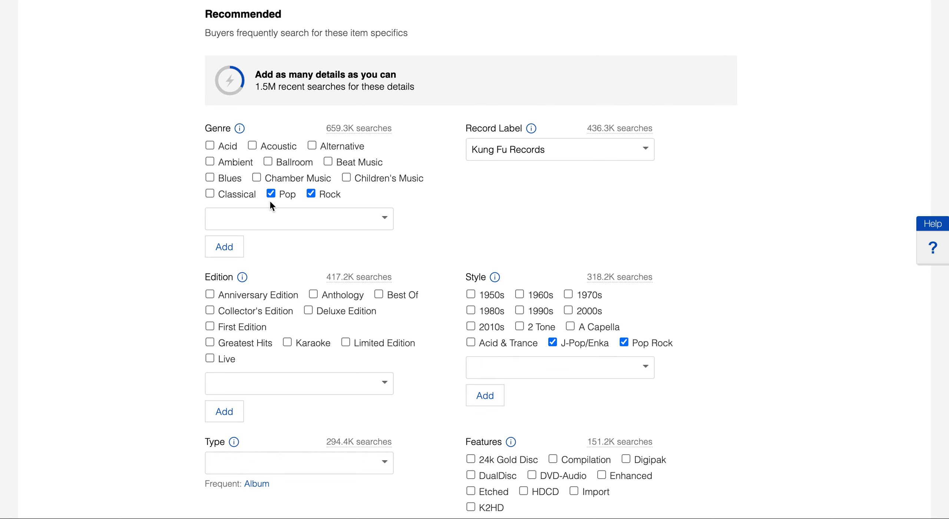
click(271, 193)
click(311, 194)
click(307, 222)
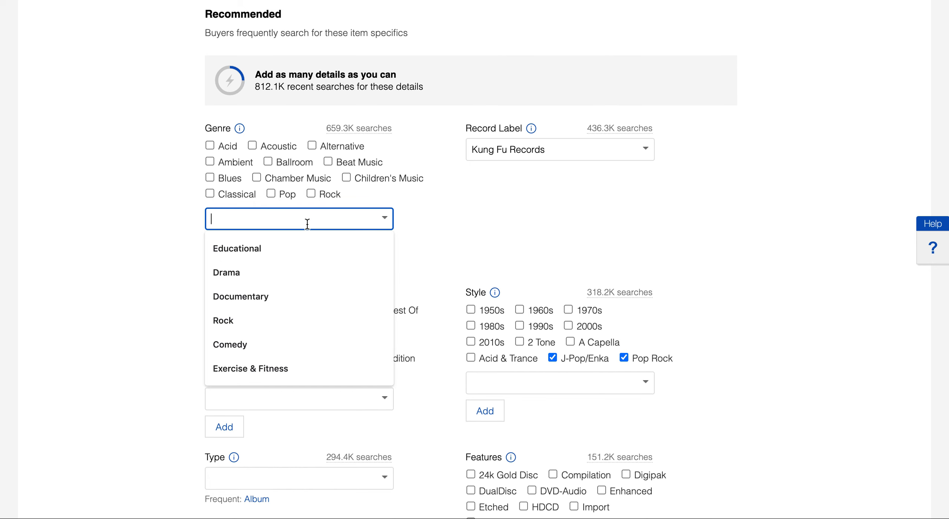
text(Comedy)
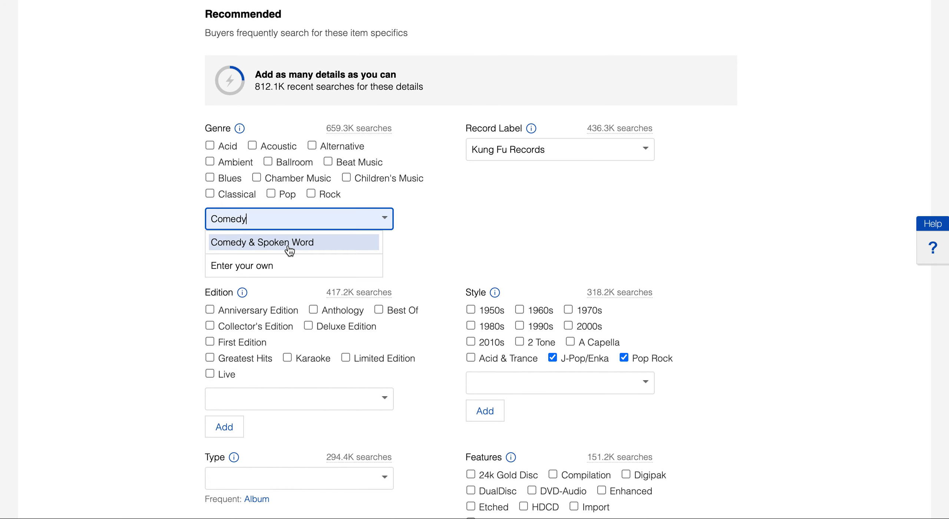
click(151, 241)
click(227, 246)
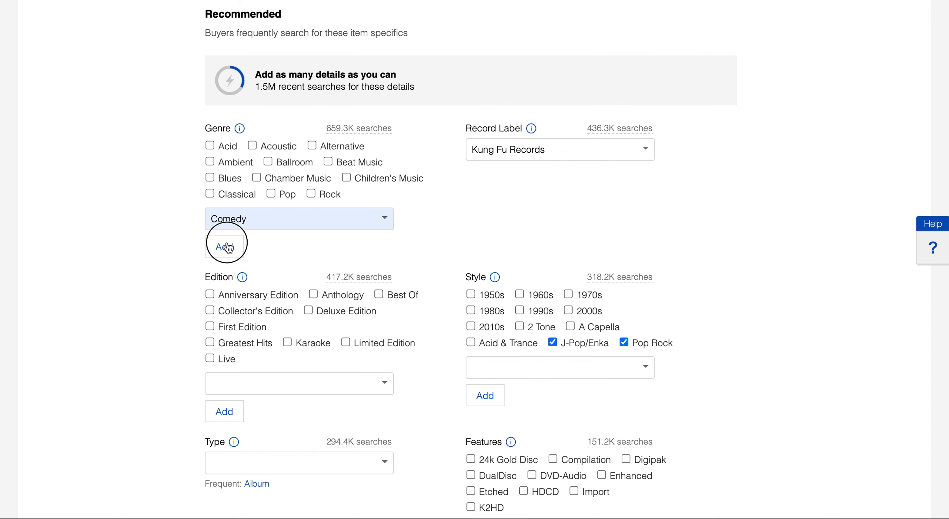
Replace the Style selections J-Pop/Enka and Pop Rock with a custom Spoken Word entry and the 1990s option
scroll(477, 248, down, 3)
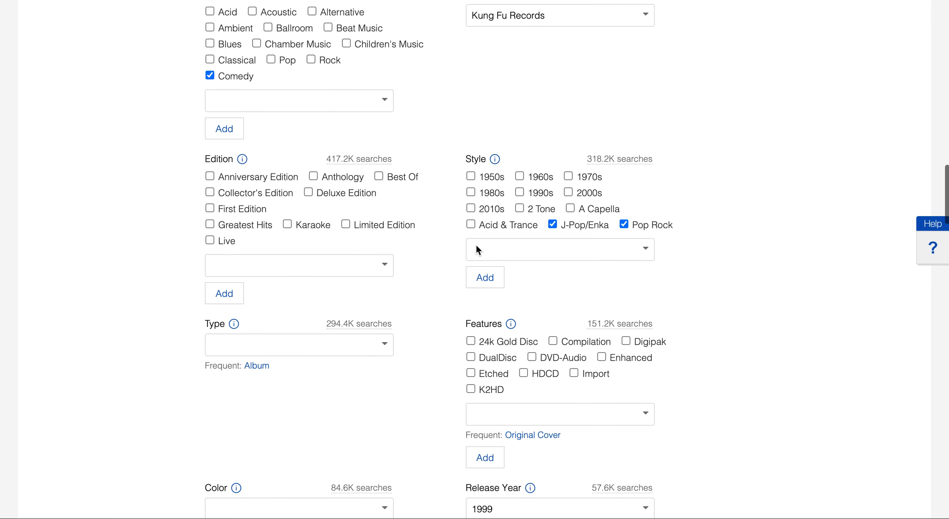
click(555, 225)
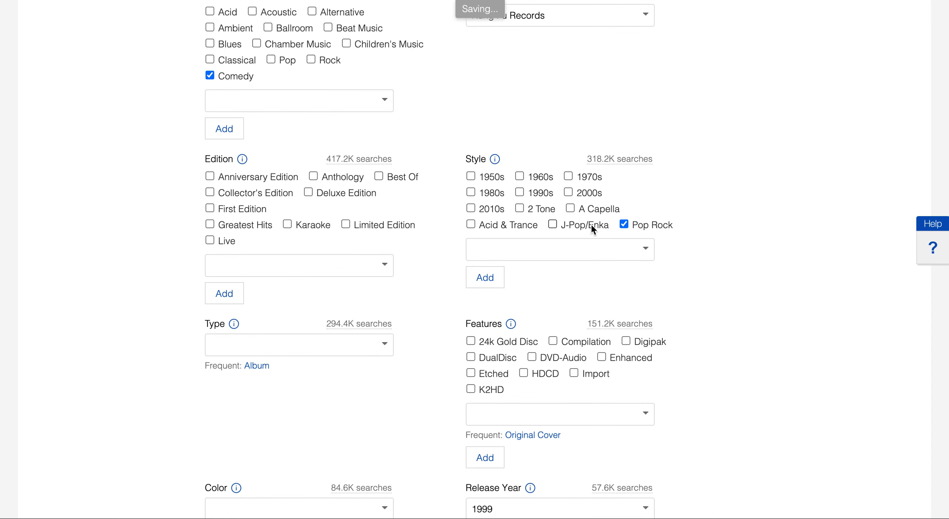
click(624, 224)
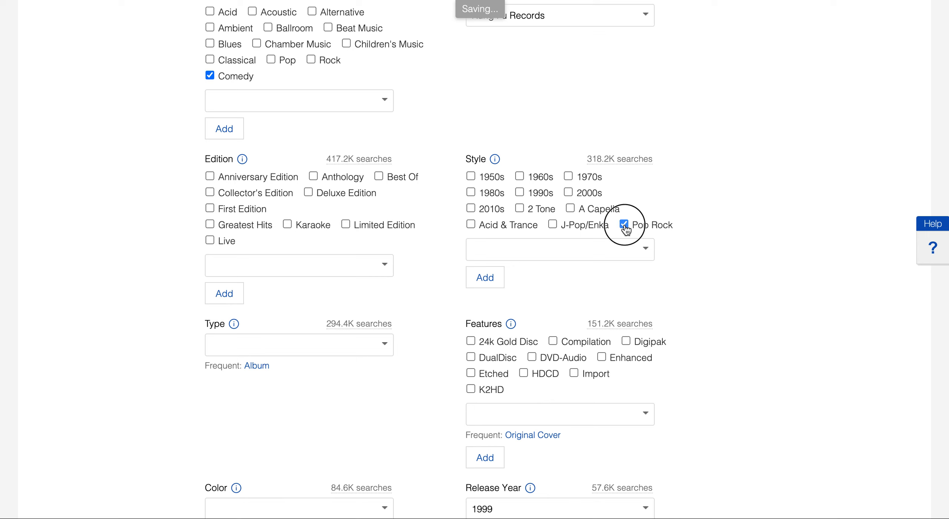
click(554, 246)
text(Spoken)
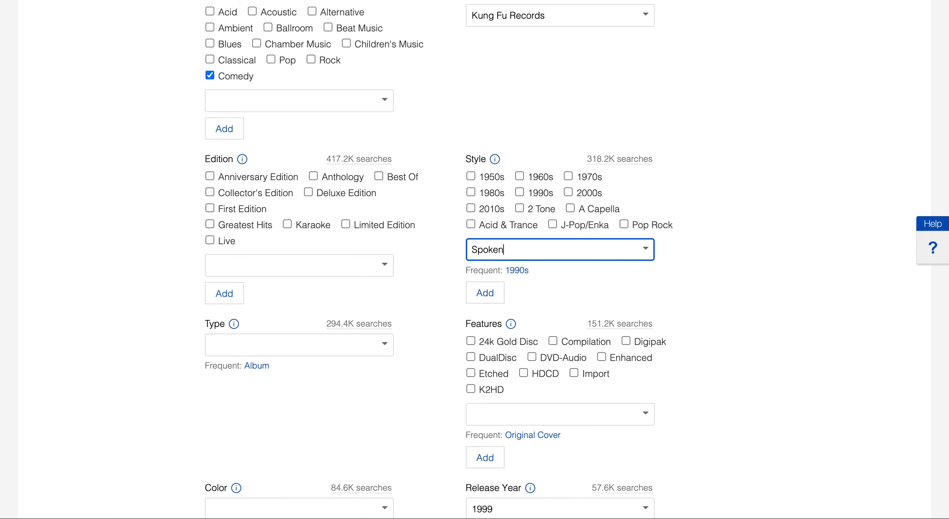
text( Word)
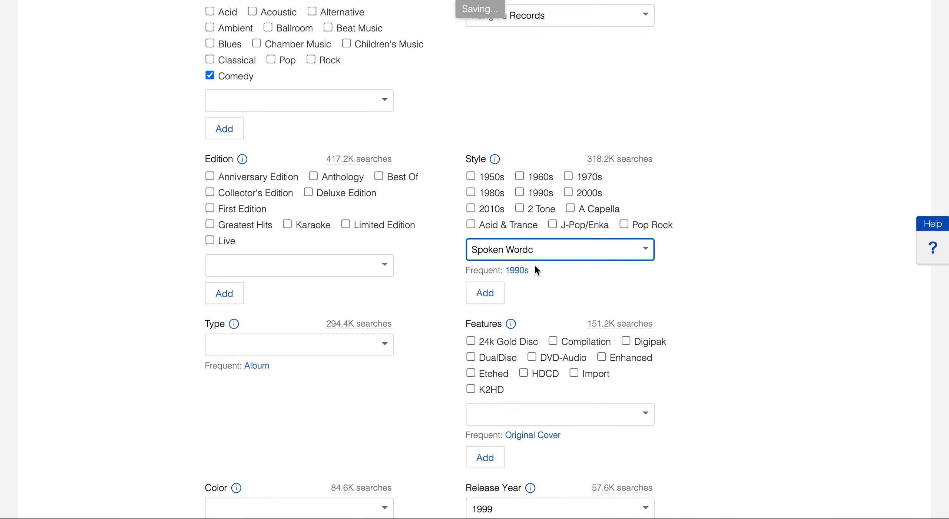
click(486, 292)
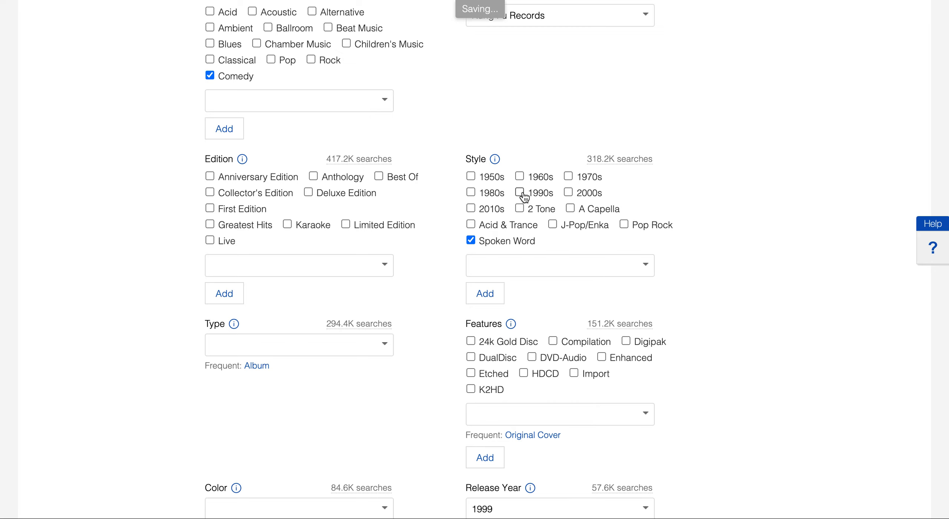
click(520, 193)
Review the remaining recommended item specifics and the wording of the item description
scroll(438, 226, down, 5)
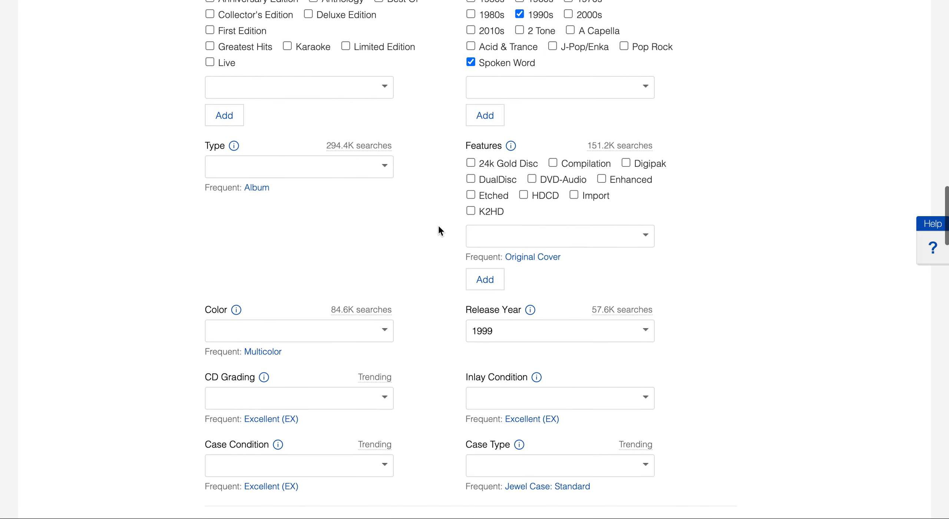
scroll(437, 204, down, 4)
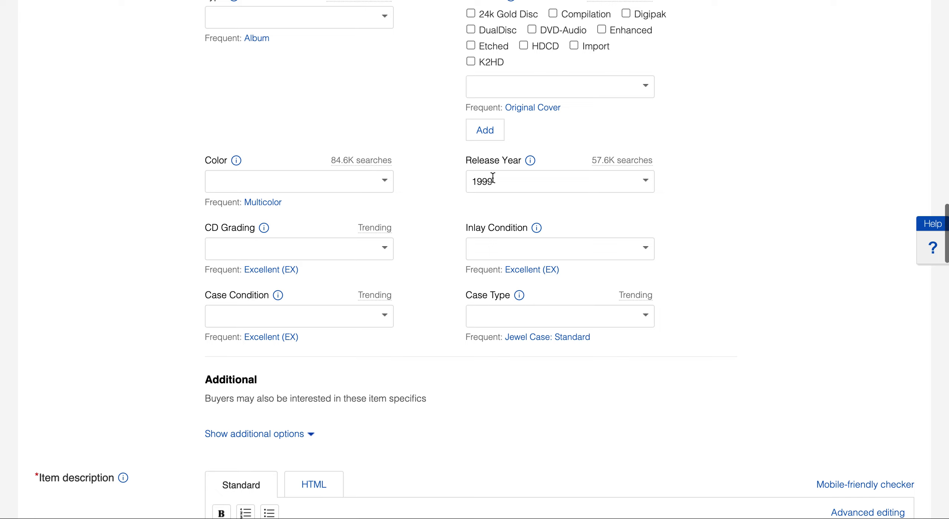
scroll(403, 247, down, 8)
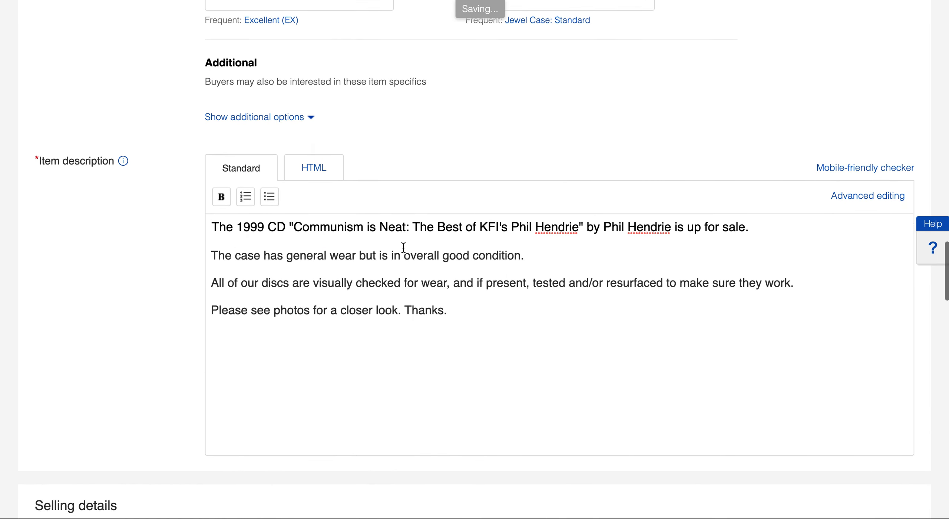
scroll(404, 246, down, 3)
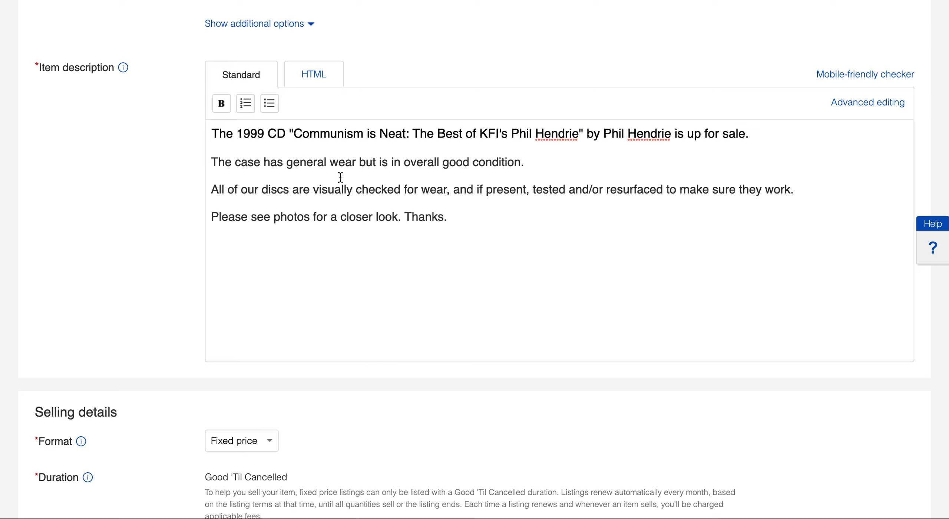
scroll(335, 196, down, 1)
scroll(335, 195, down, 2)
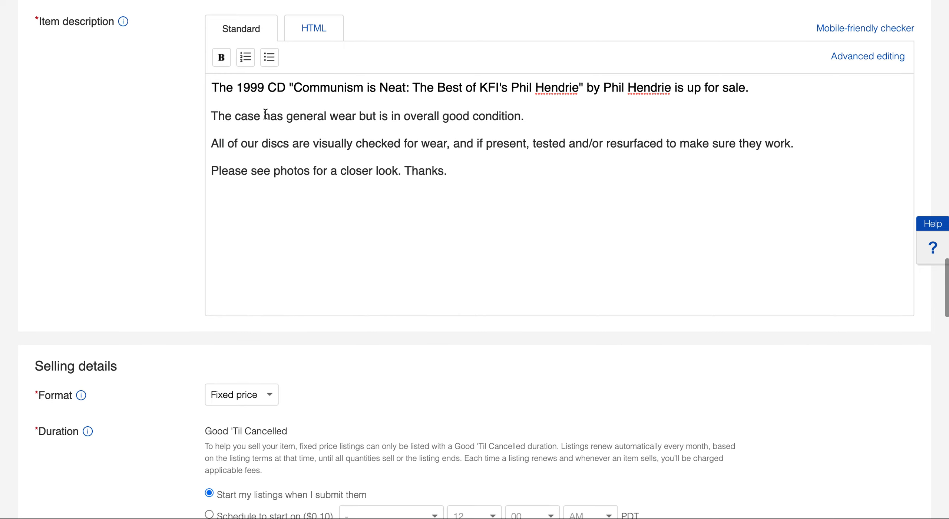
scroll(343, 233, down, 2)
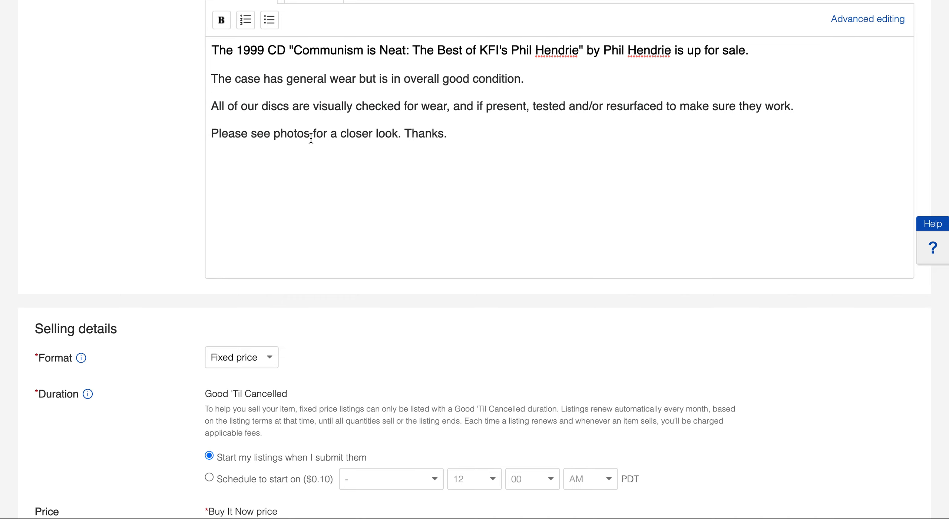
scroll(154, 206, down, 1)
scroll(155, 206, down, 4)
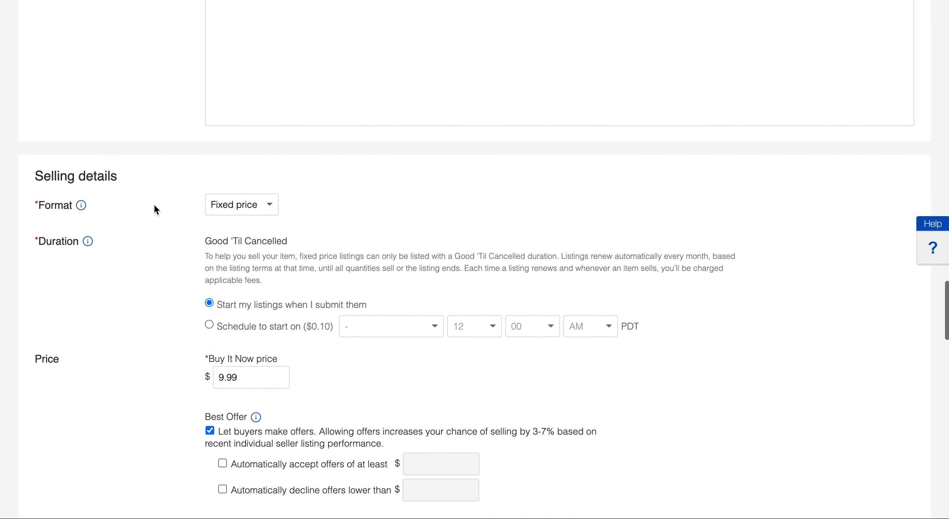
Set the fixed-price listing's Buy It Now price to $19.99
scroll(154, 207, down, 5)
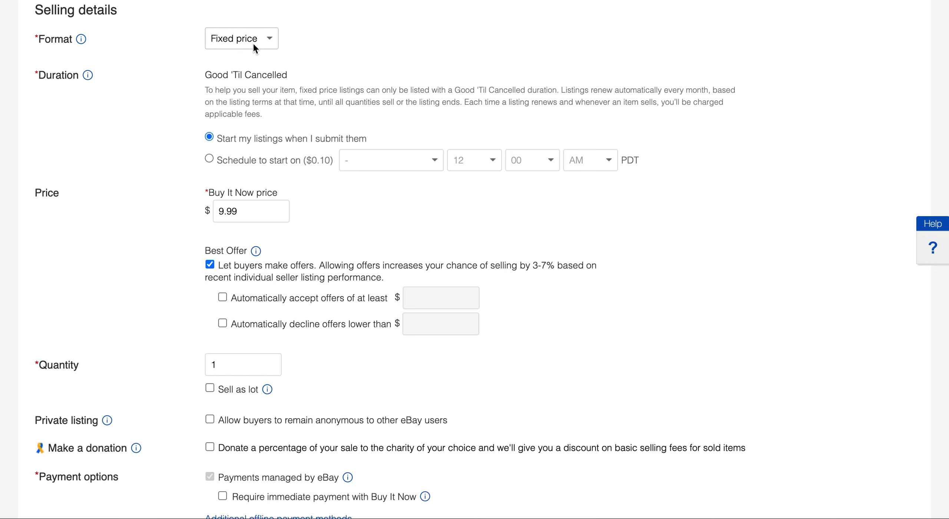
scroll(191, 186, down, 1)
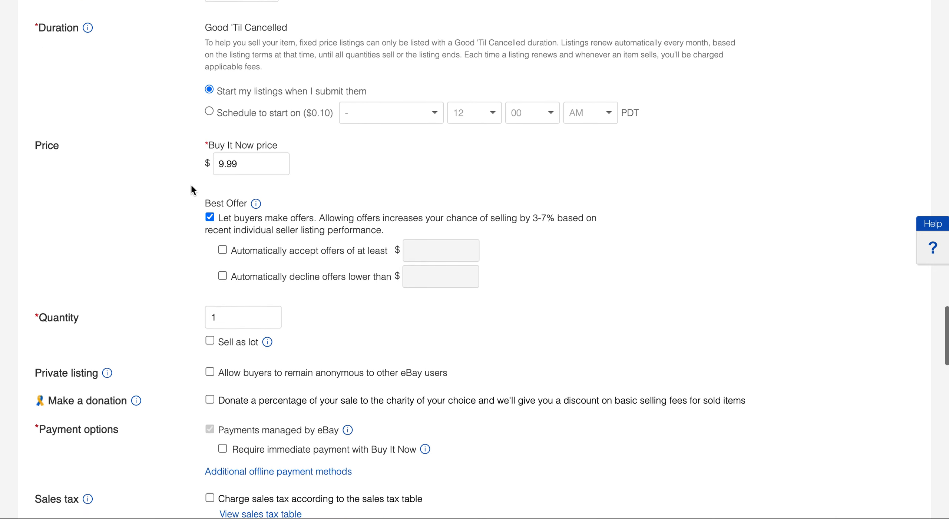
scroll(192, 187, down, 2)
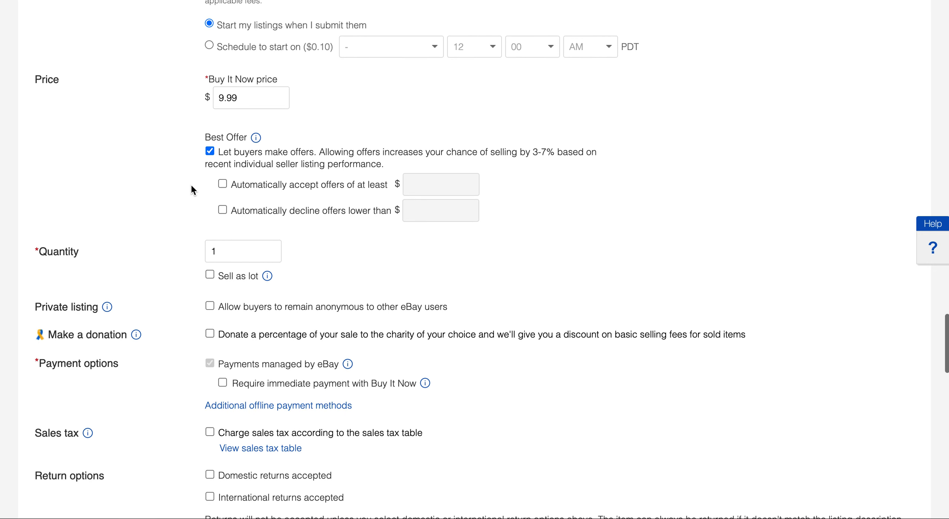
click(217, 91)
text(1)
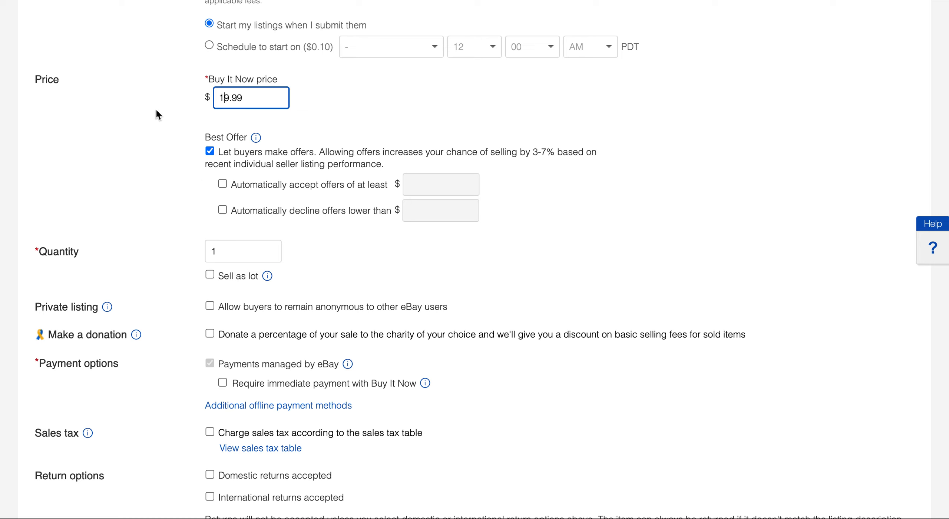
click(156, 110)
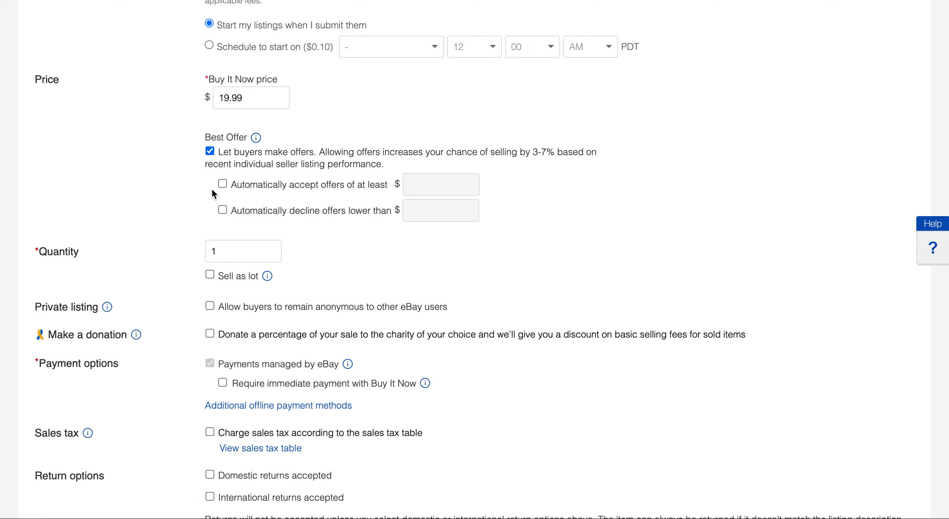
Offer free shipping for the domestic USPS Media Mail service
scroll(209, 204, down, 4)
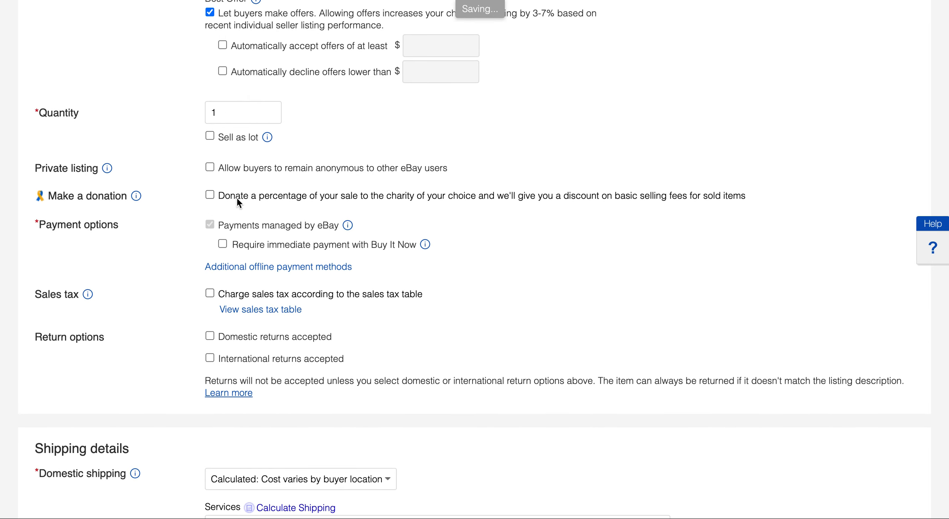
double_click(222, 112)
click(189, 69)
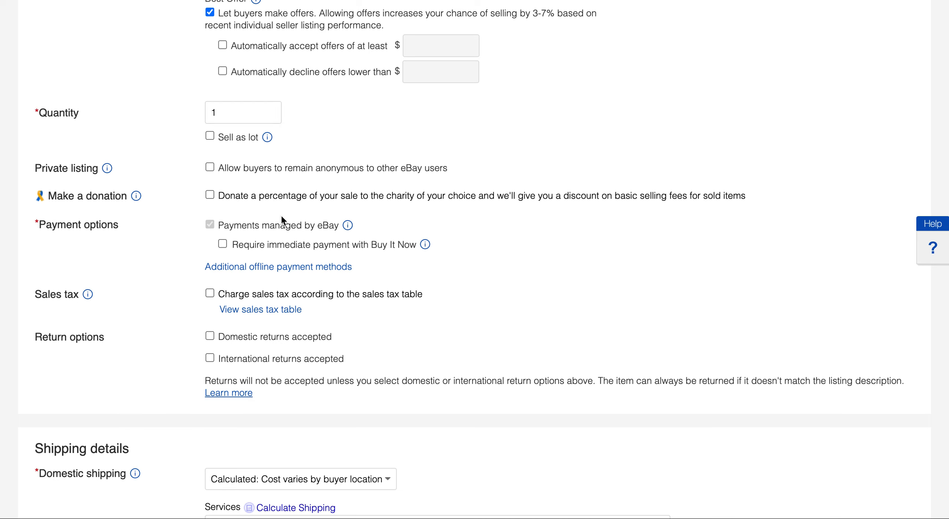
scroll(281, 218, down, 5)
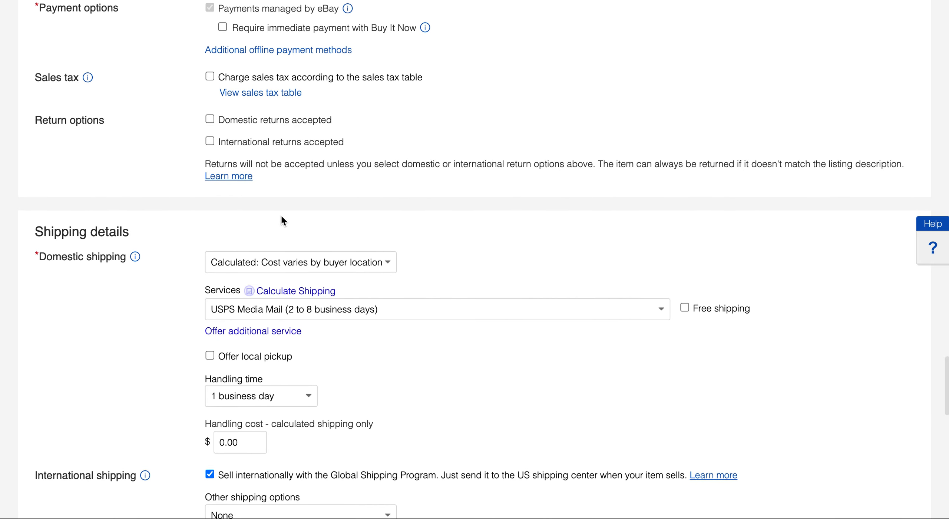
scroll(281, 221, down, 5)
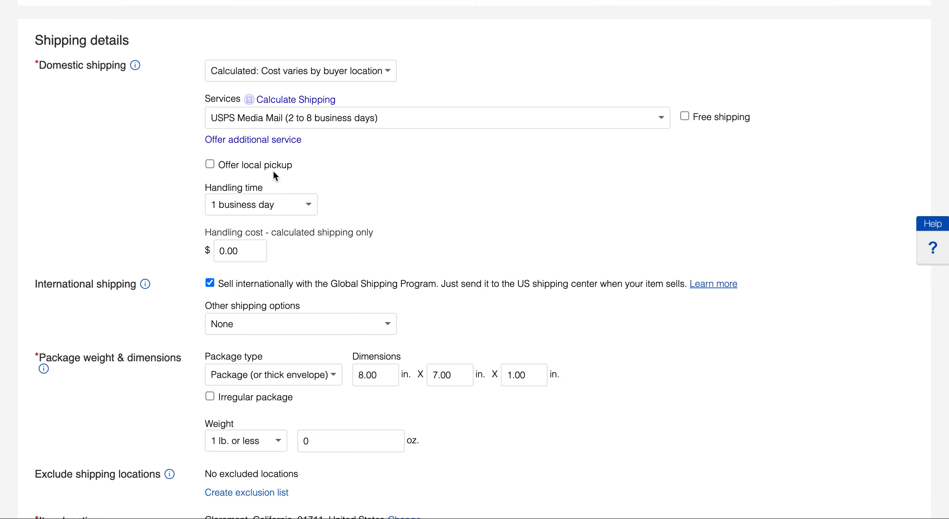
click(685, 116)
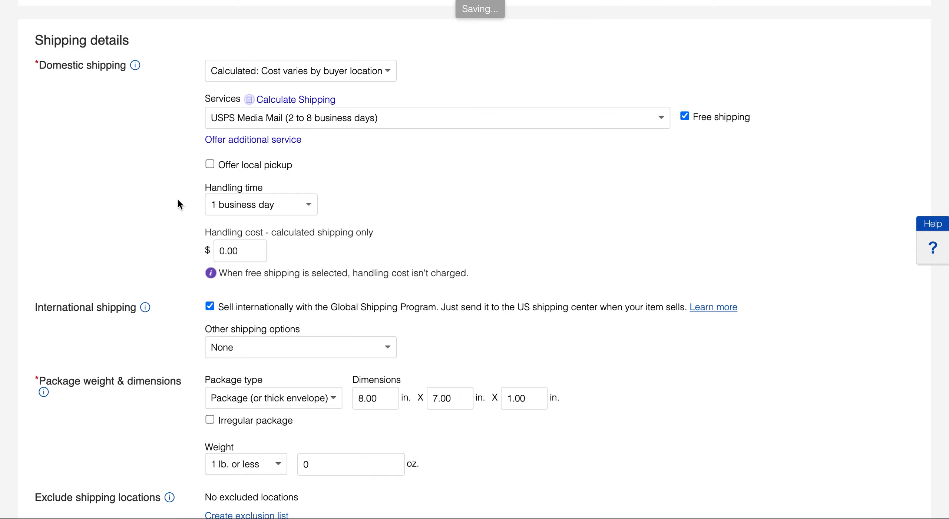
Review the package details, ad promotion, volume pricing and fees, and return to the listing's title details
scroll(178, 202, down, 4)
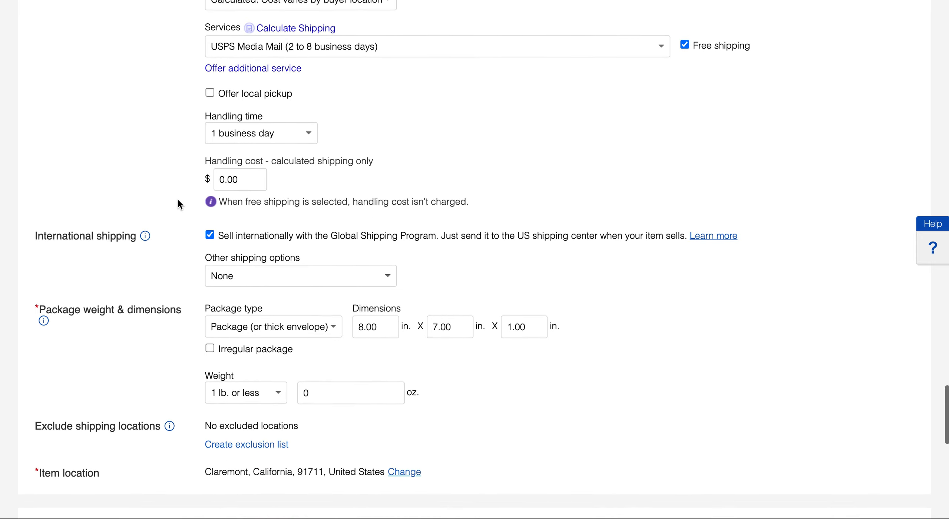
scroll(177, 202, down, 8)
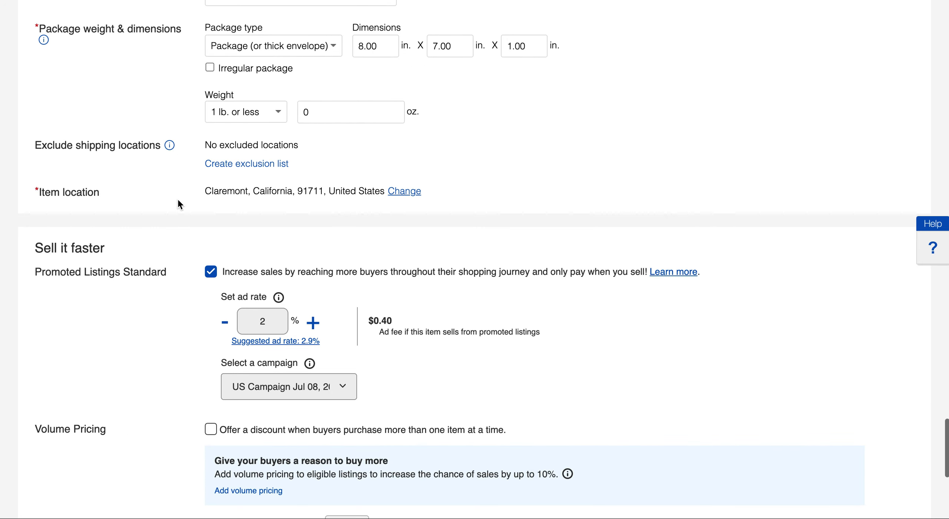
scroll(178, 202, down, 2)
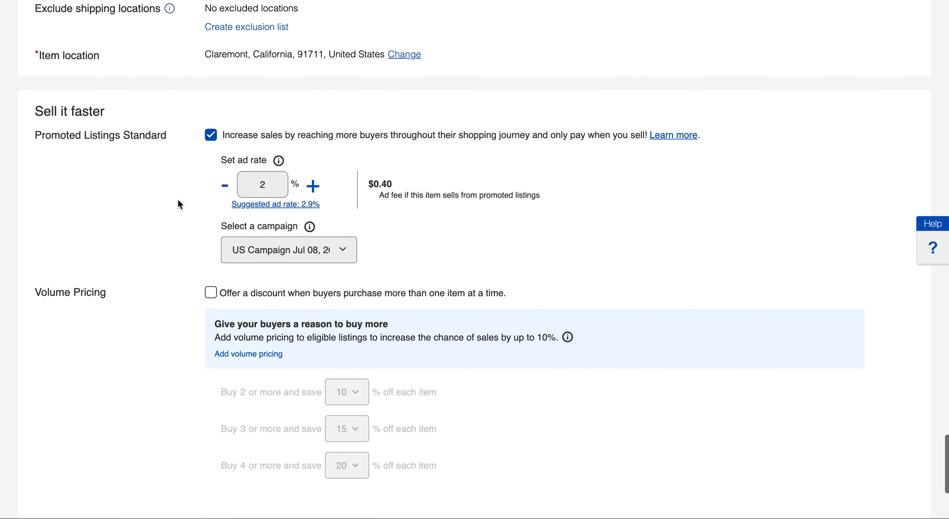
scroll(166, 205, down, 5)
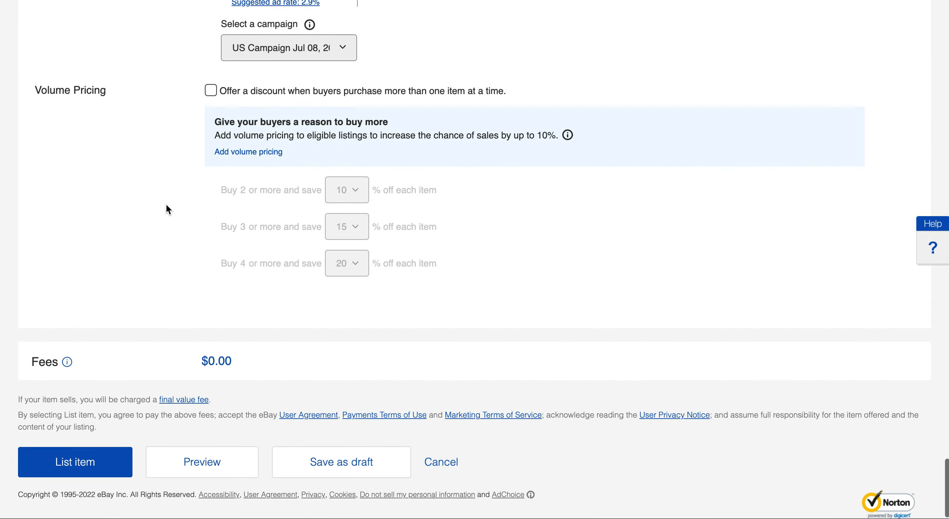
scroll(166, 208, up, 20)
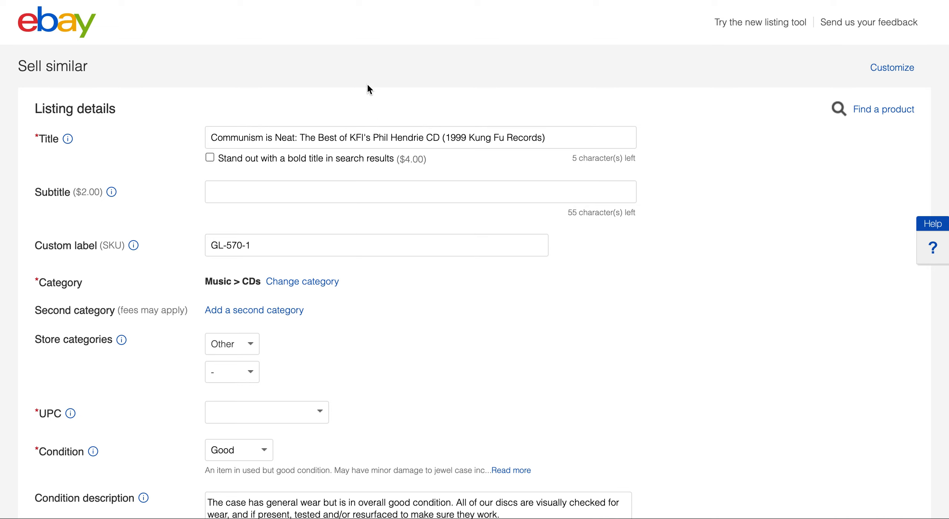
Review the listing's title, SKU, category, condition details and three photos
scroll(401, 119, down, 3)
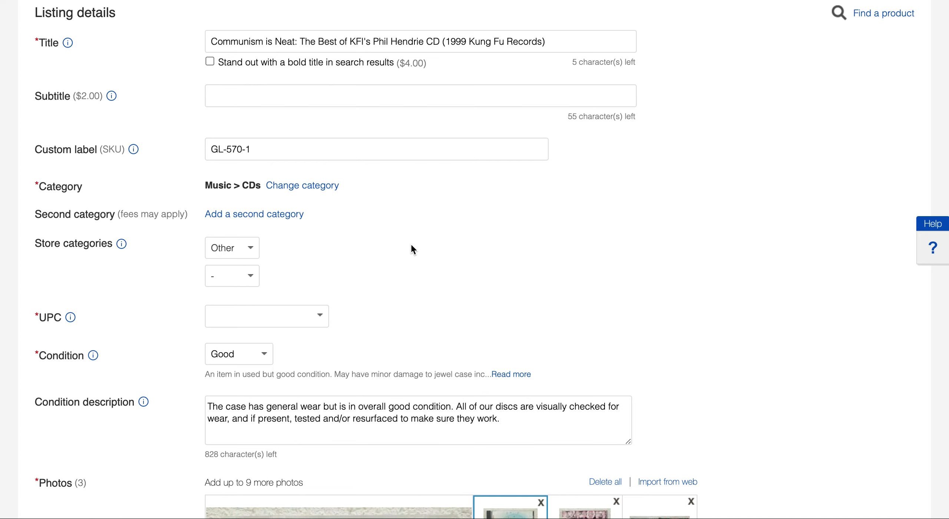
scroll(412, 246, down, 8)
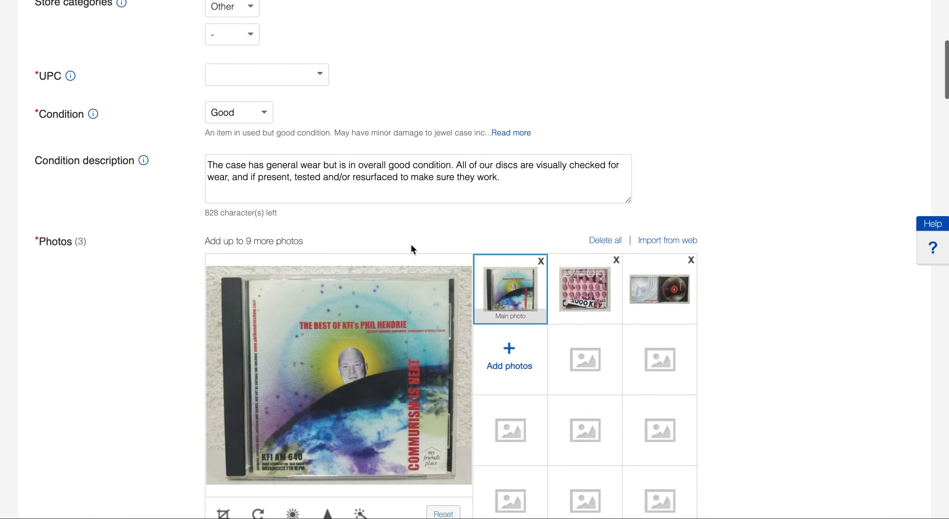
scroll(412, 247, up, 8)
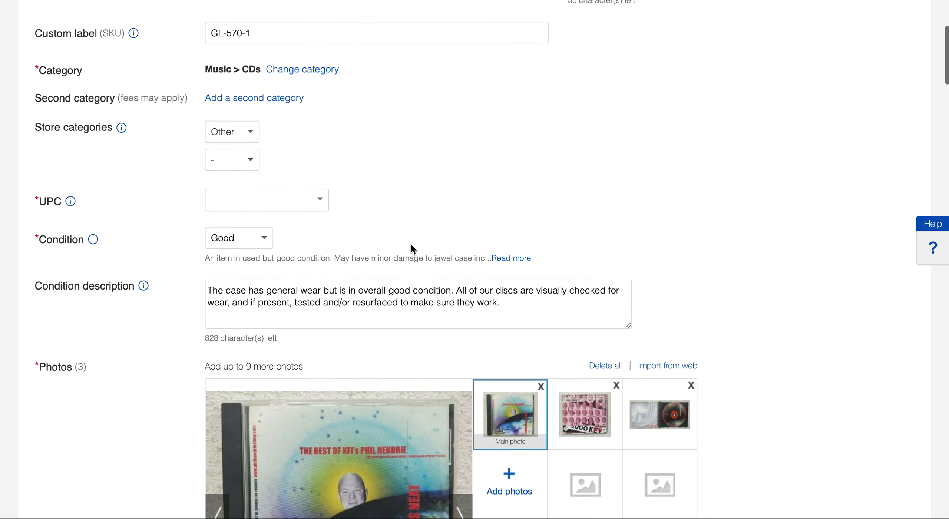
scroll(411, 245, up, 1)
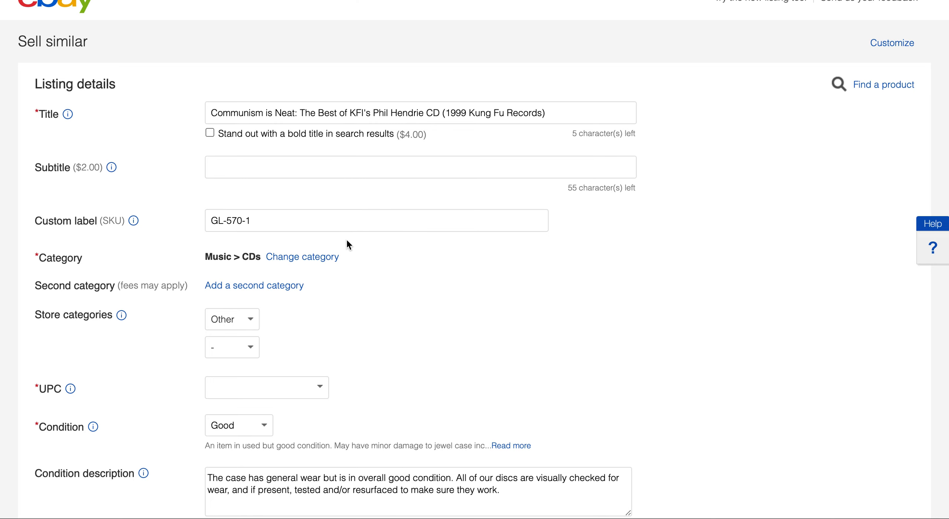
scroll(415, 246, down, 2)
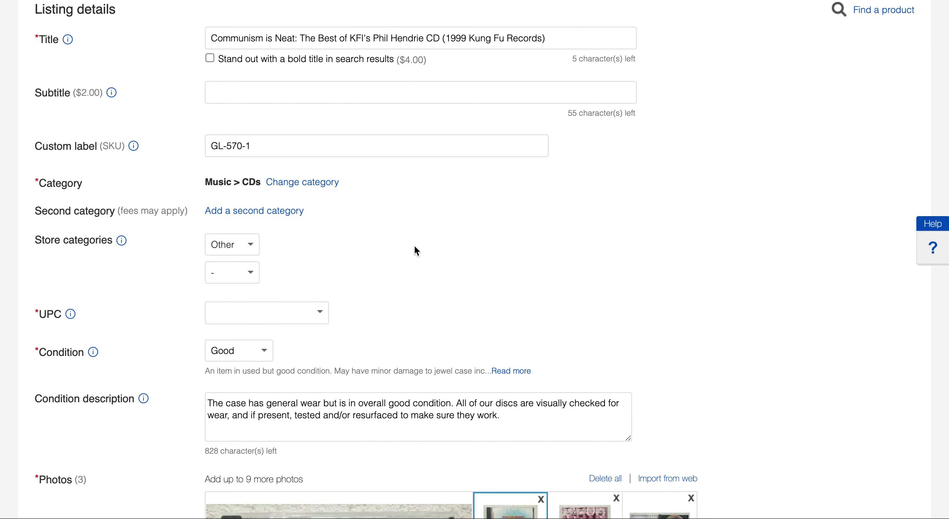
scroll(414, 247, down, 4)
scroll(414, 245, down, 6)
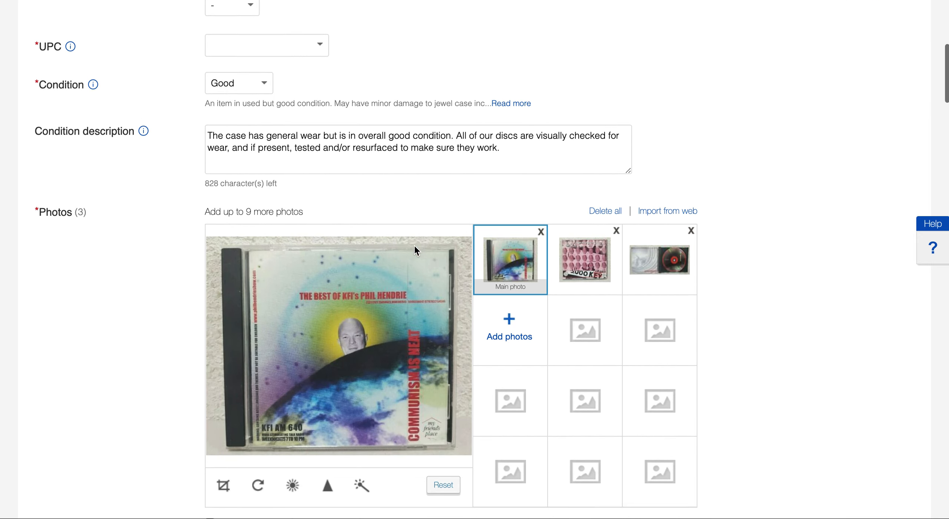
scroll(414, 246, down, 3)
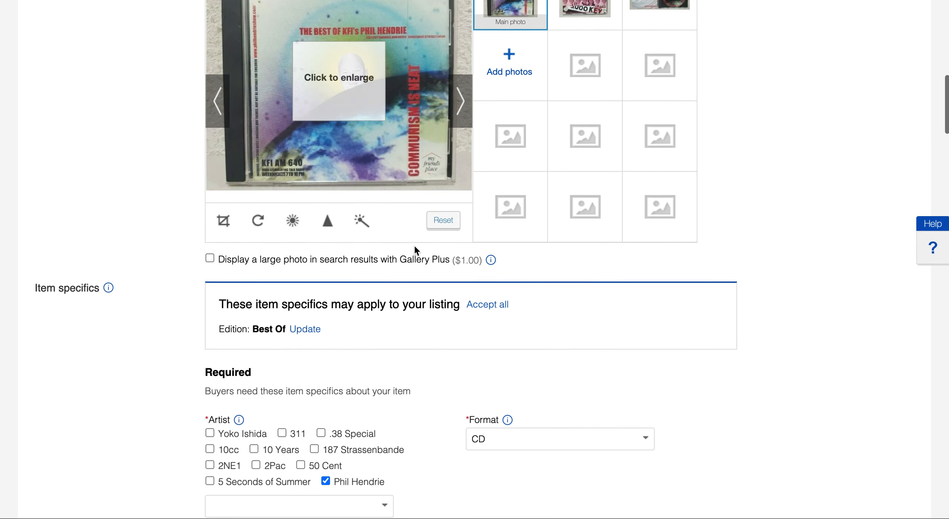
scroll(167, 207, up, 2)
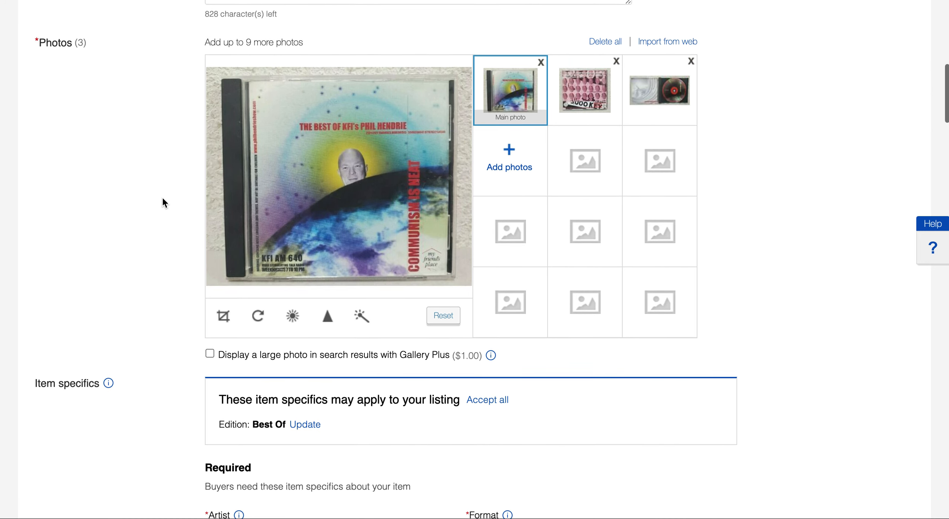
scroll(163, 202, up, 1)
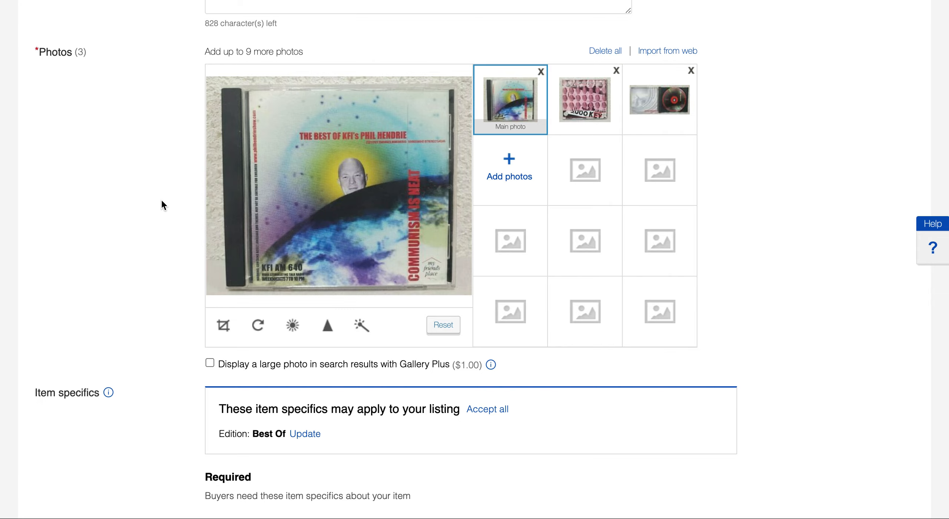
Review the required item specifics, genre, record label and style, and look through the available Edition options
scroll(162, 203, down, 5)
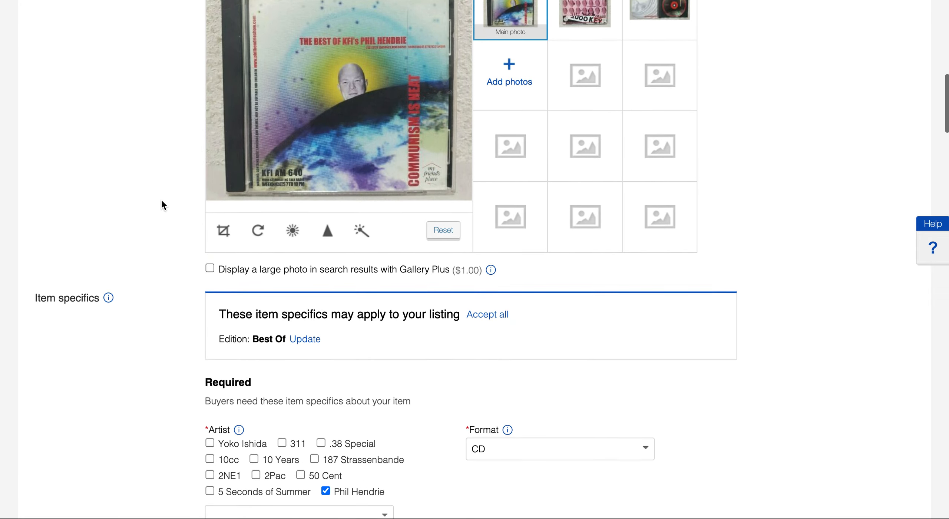
scroll(162, 203, down, 5)
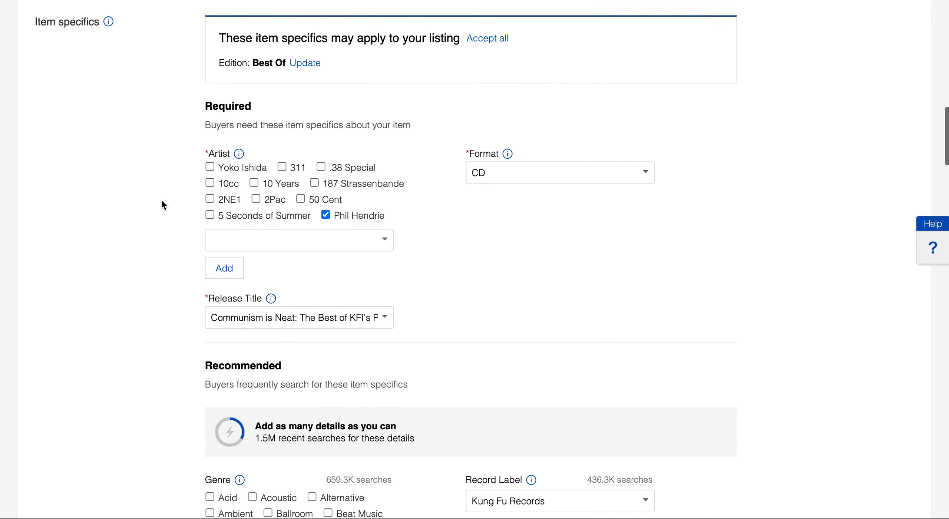
scroll(382, 282, down, 8)
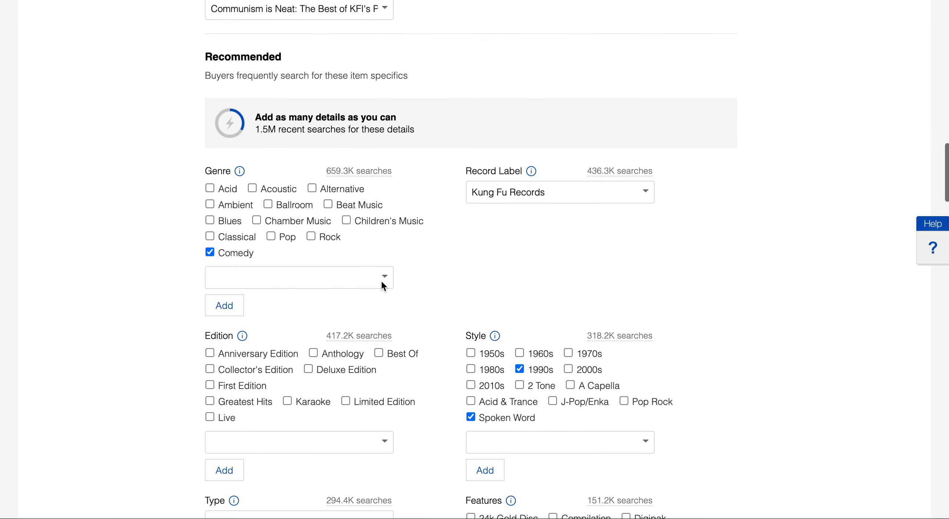
scroll(411, 271, down, 3)
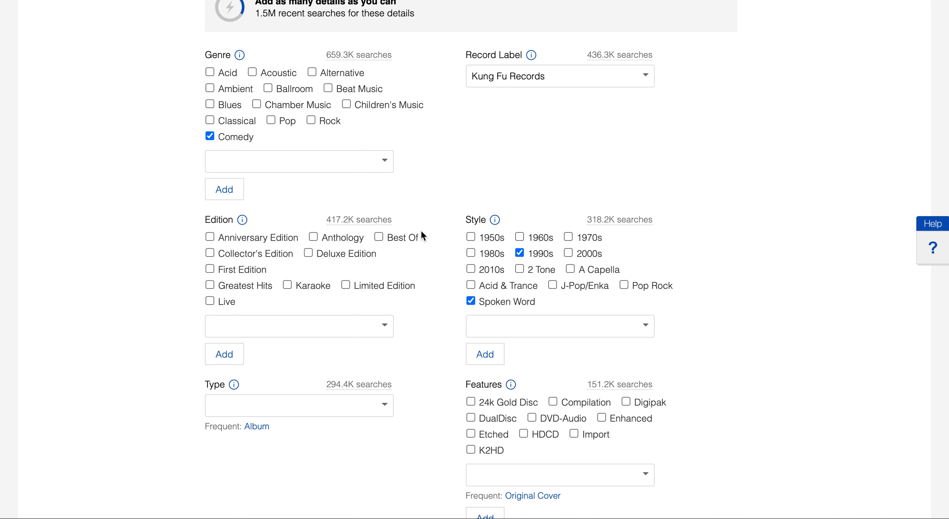
scroll(441, 261, down, 4)
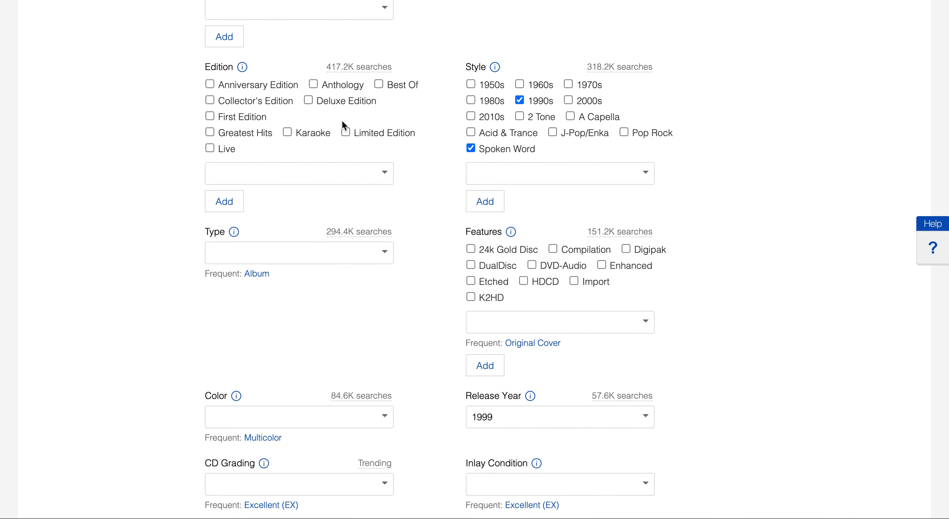
click(385, 173)
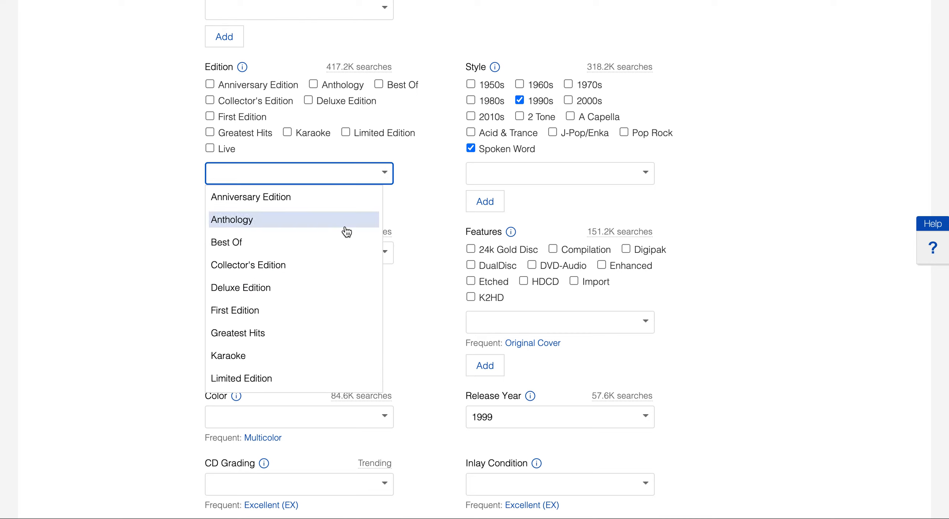
scroll(332, 276, down, 5)
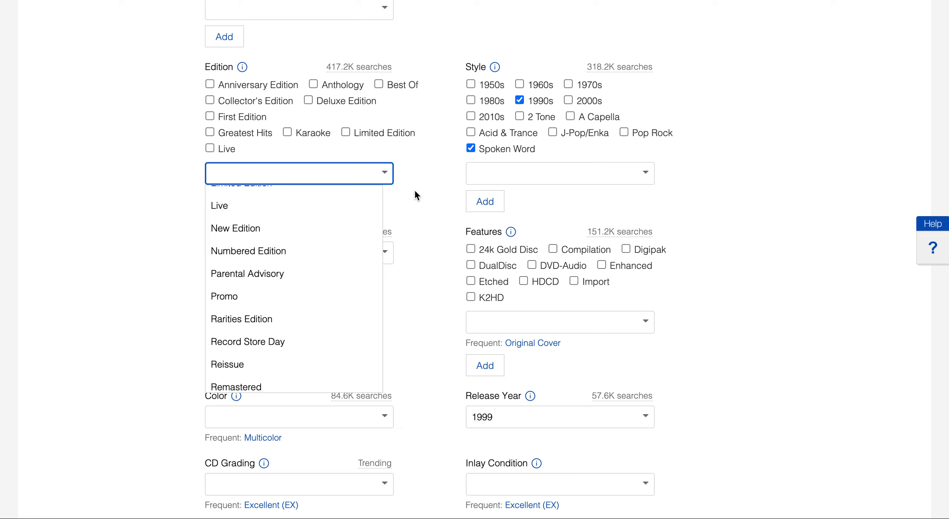
scroll(287, 378, down, 1)
scroll(285, 383, down, 3)
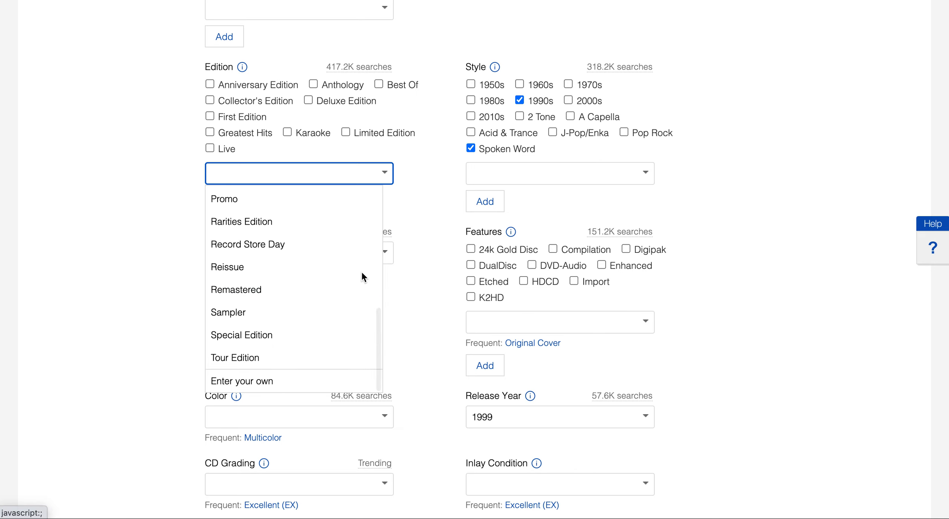
click(442, 171)
scroll(441, 165, down, 3)
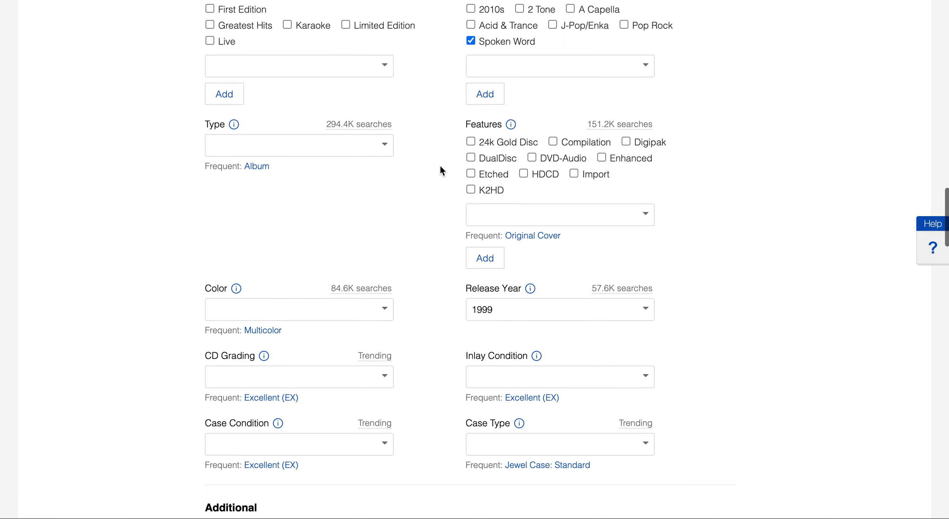
Look through the available options for the Type and Features item specifics
click(386, 146)
scroll(313, 263, down, 1)
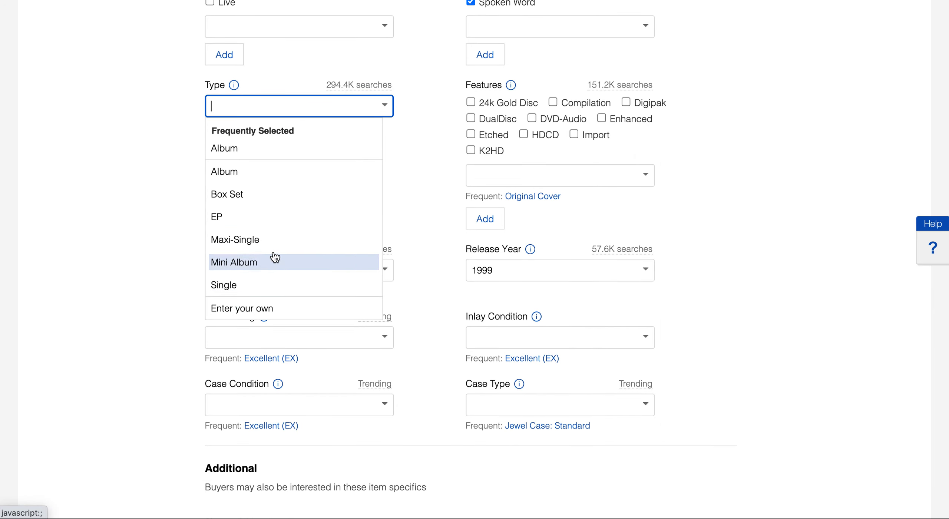
click(450, 124)
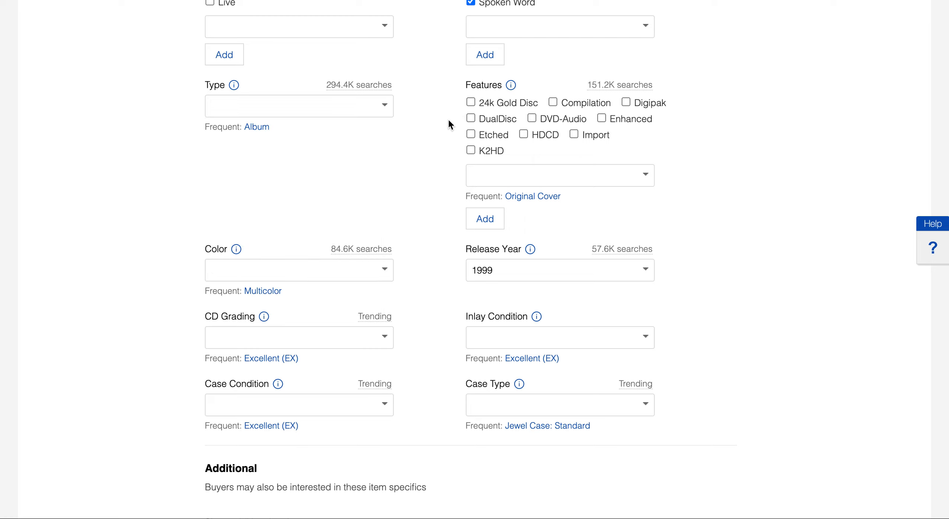
click(648, 174)
scroll(591, 300, down, 6)
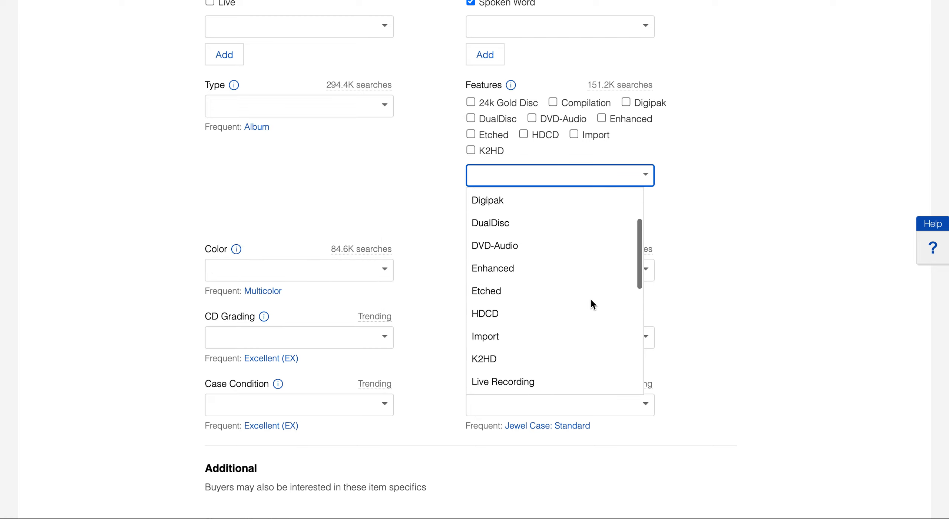
scroll(592, 304, down, 5)
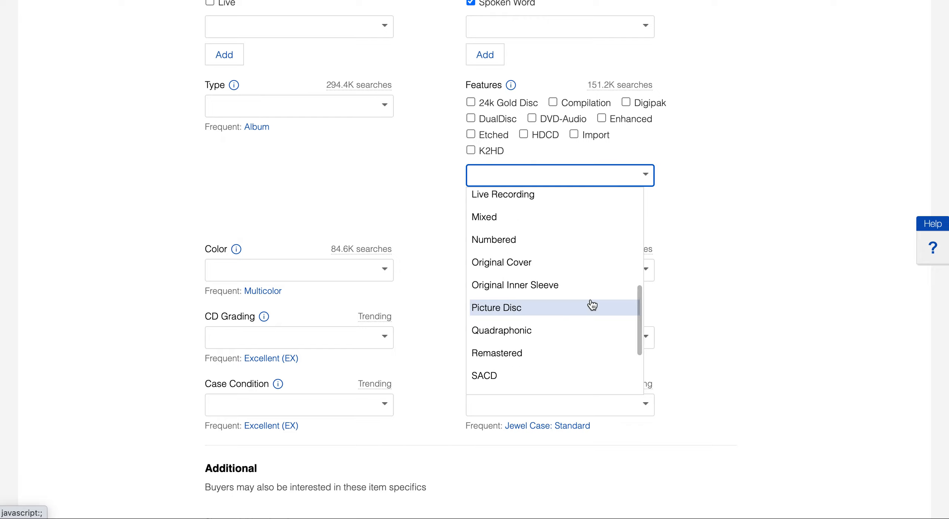
click(445, 151)
Examine the color, grading, condition and case type specifics, and read through the item description
scroll(439, 240, down, 4)
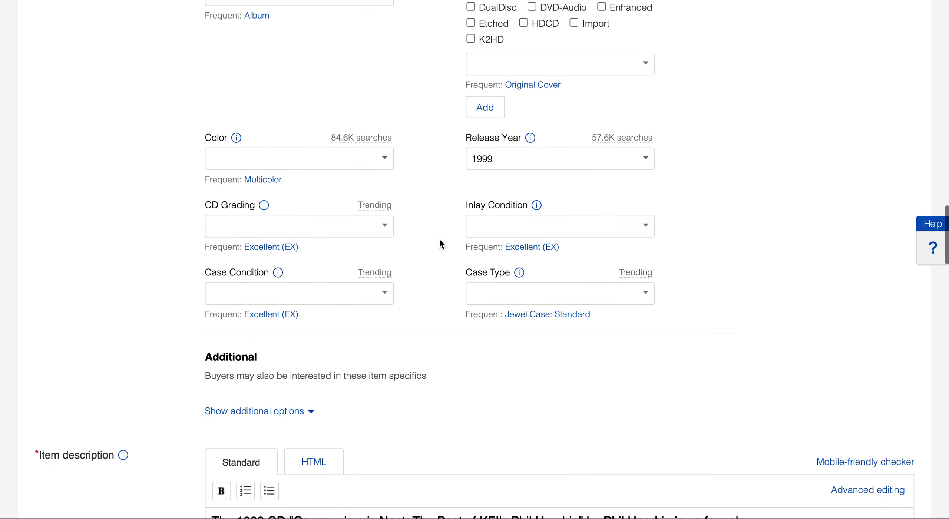
scroll(439, 239, down, 1)
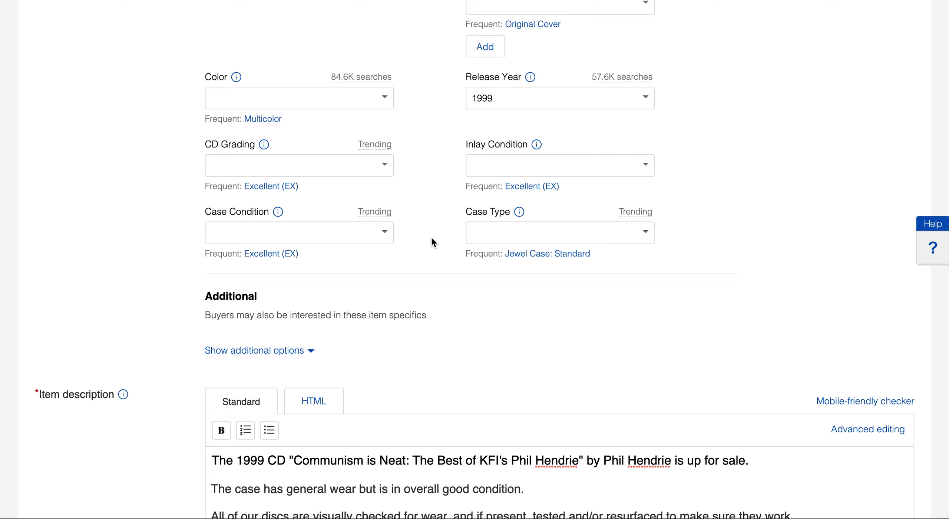
scroll(432, 238, down, 3)
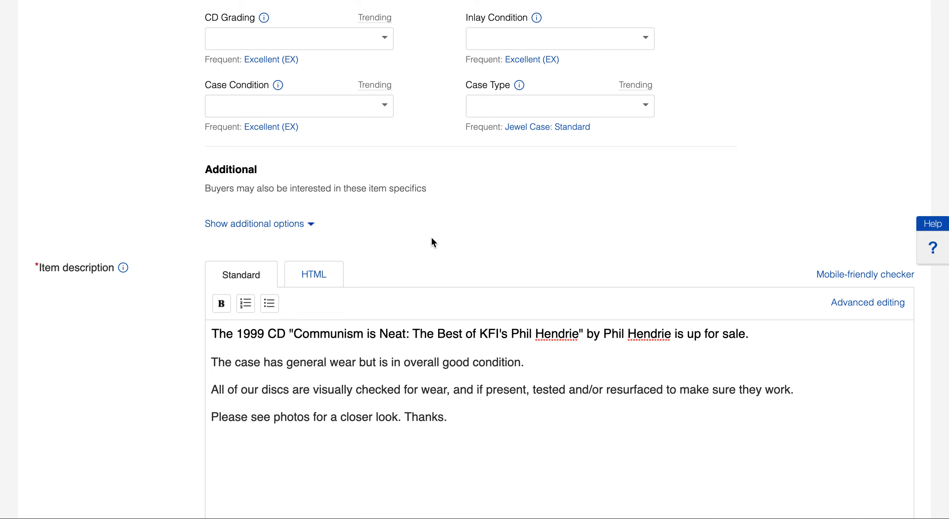
scroll(432, 242, down, 5)
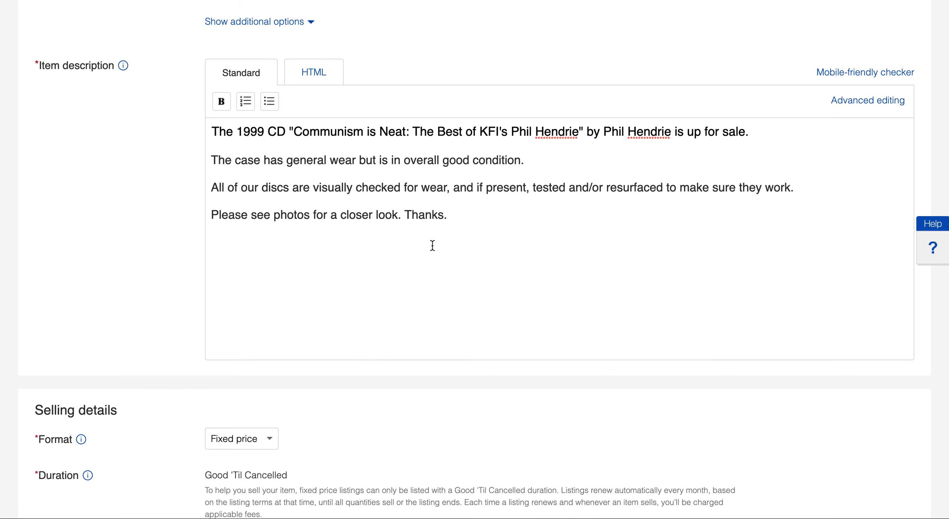
scroll(432, 245, down, 2)
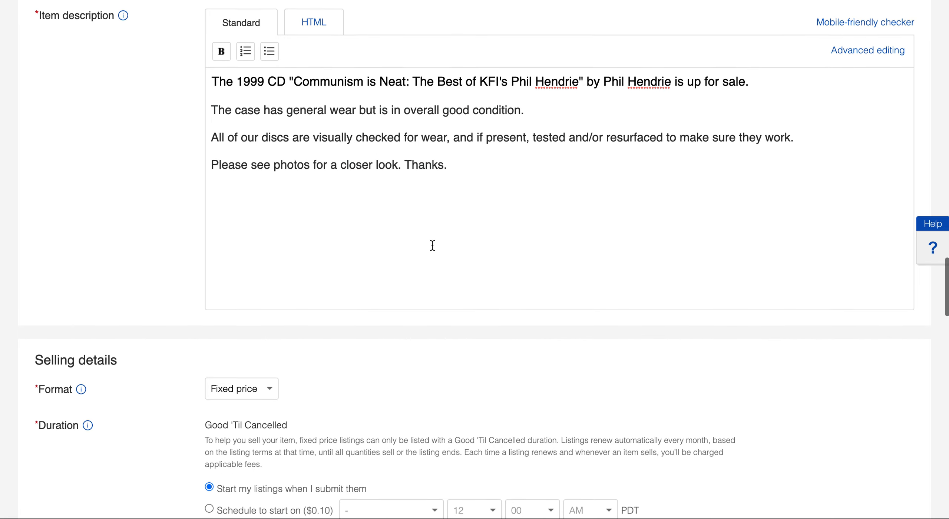
Check the selling format options and review the duration, price, Best Offer, quantity, payment, sales tax and return settings
scroll(433, 246, down, 5)
scroll(432, 246, down, 4)
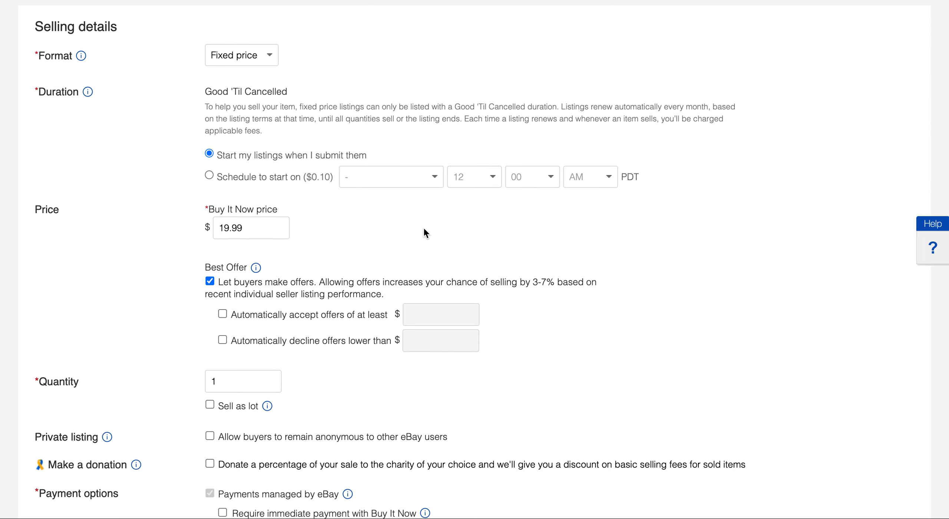
click(273, 56)
click(275, 58)
click(351, 64)
scroll(280, 246, down, 4)
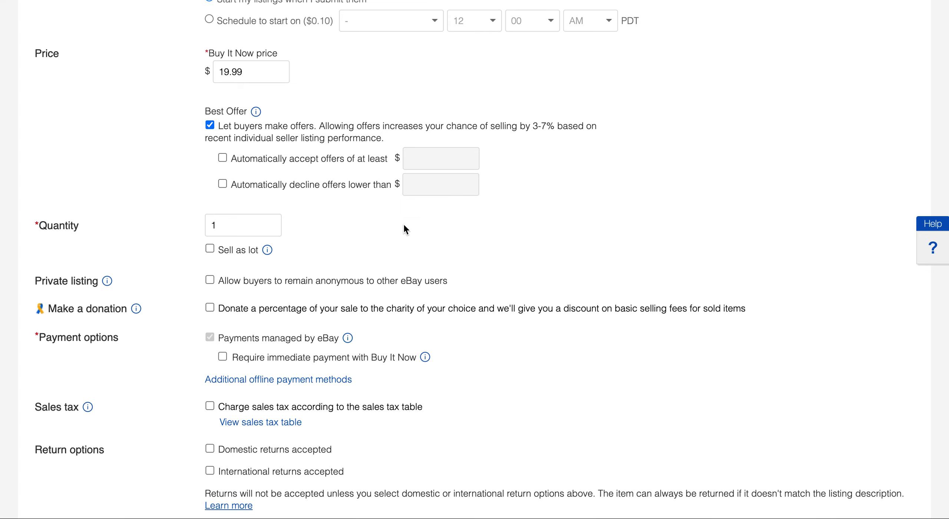
scroll(151, 168, down, 5)
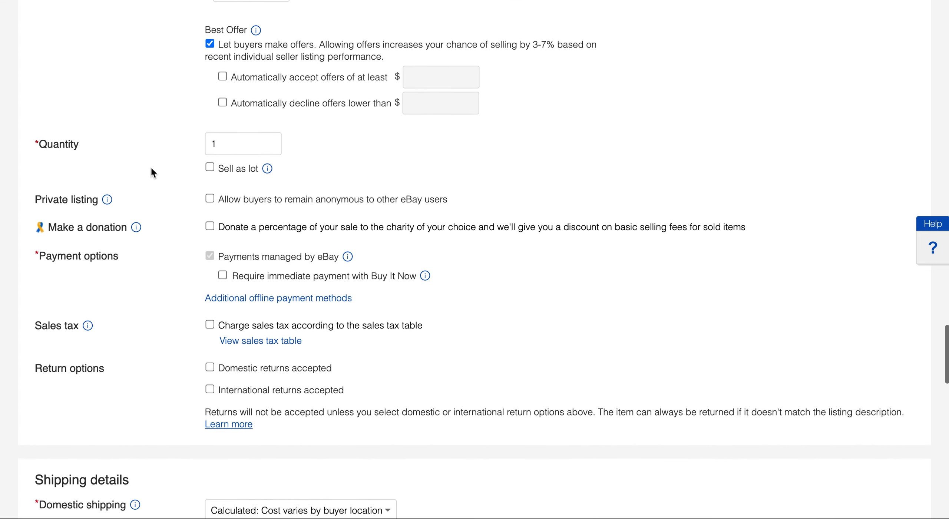
scroll(152, 172, down, 3)
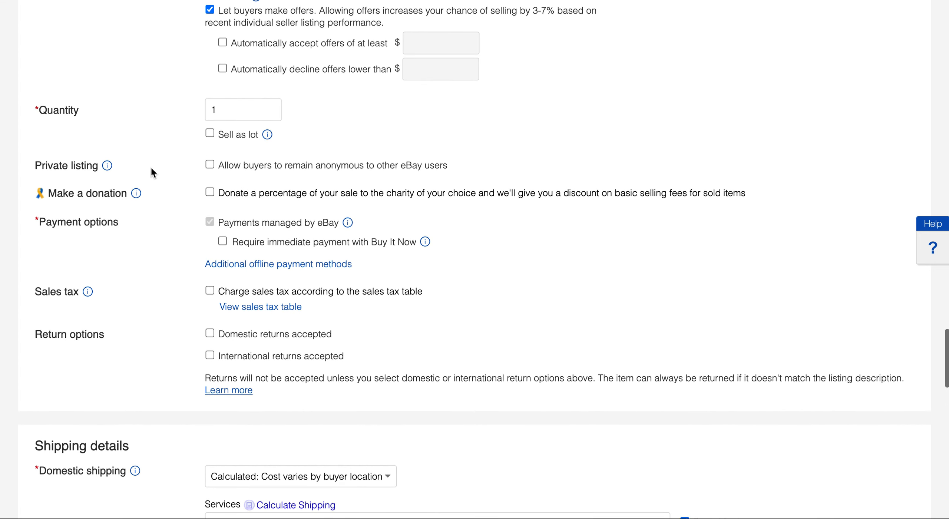
scroll(151, 169, down, 3)
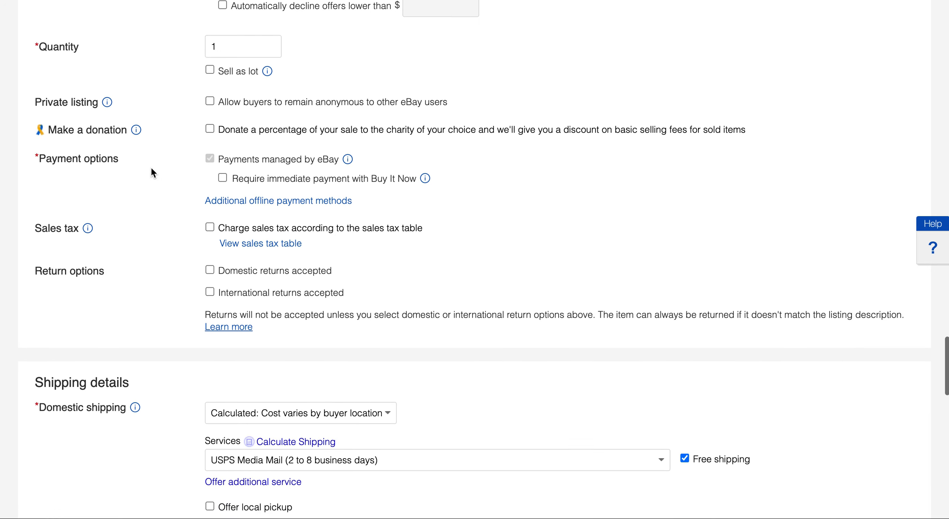
Review the domestic and international shipping settings, handling time, package dimensions and weight
scroll(164, 231, down, 7)
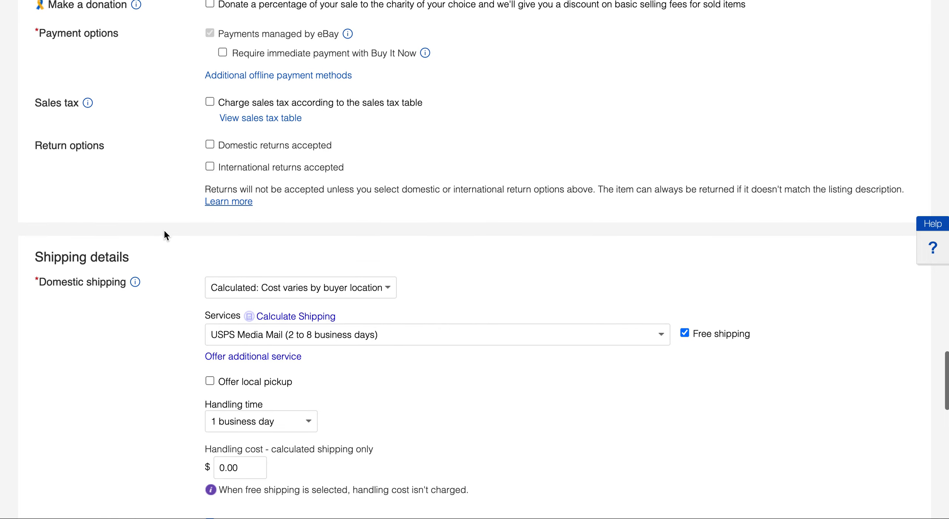
scroll(165, 231, down, 5)
scroll(165, 234, down, 3)
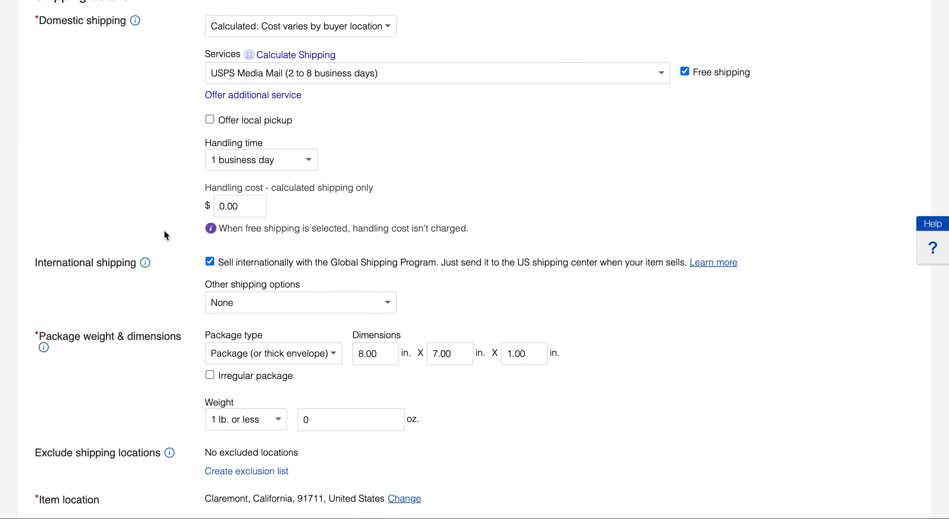
scroll(164, 228, down, 1)
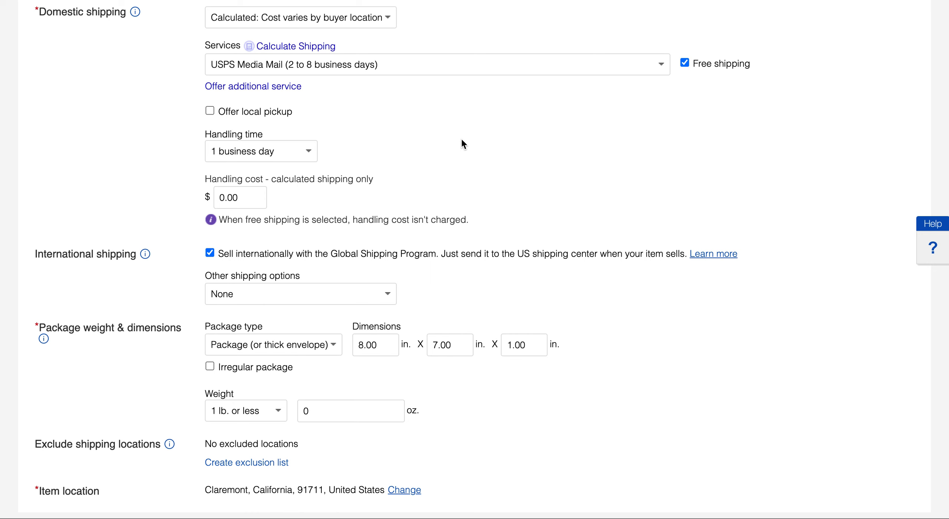
Switch the package weight to a custom weight and set it to 0 lbs 8 oz
scroll(252, 345, down, 3)
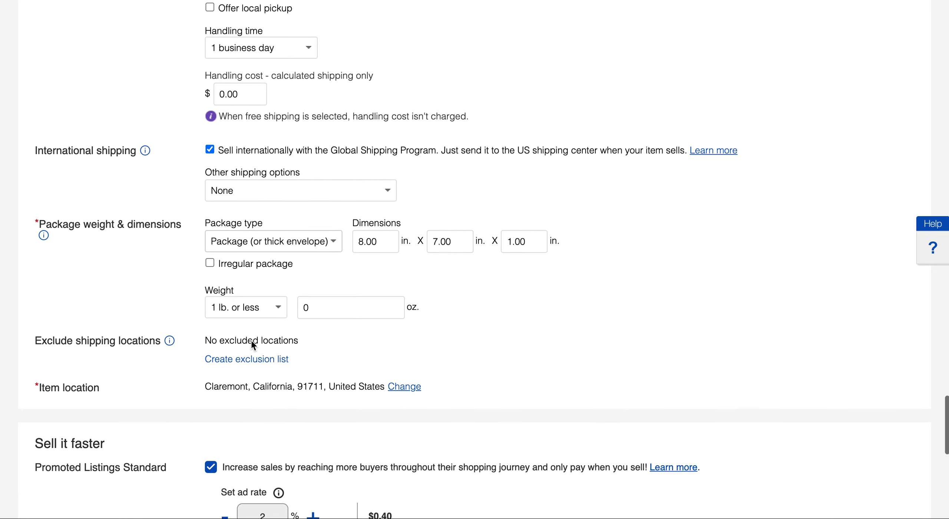
click(278, 307)
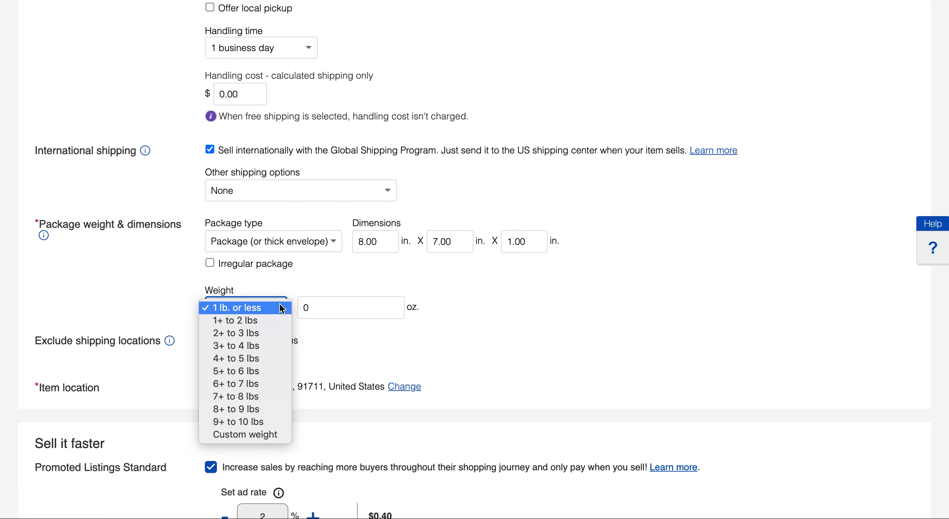
click(267, 435)
click(319, 303)
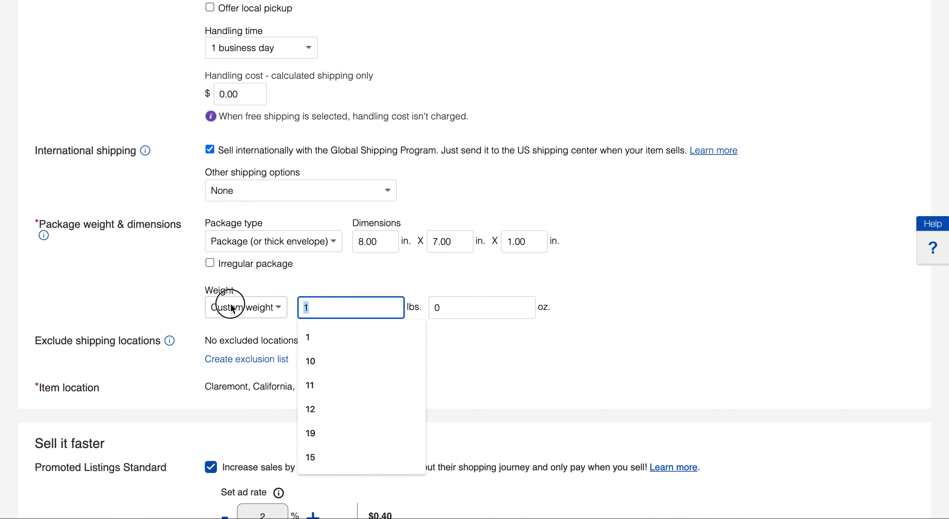
key(BackSpace)
text(0)
key(Tab)
text(8)
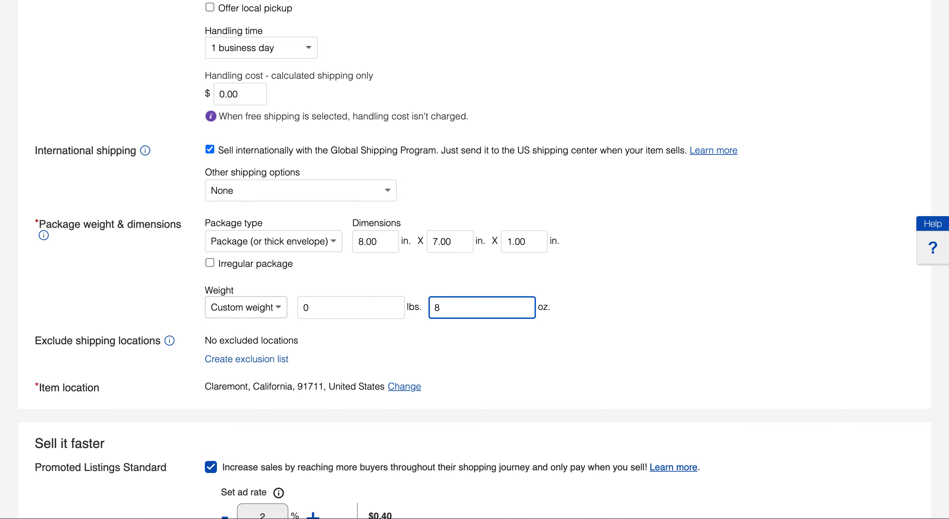
click(582, 221)
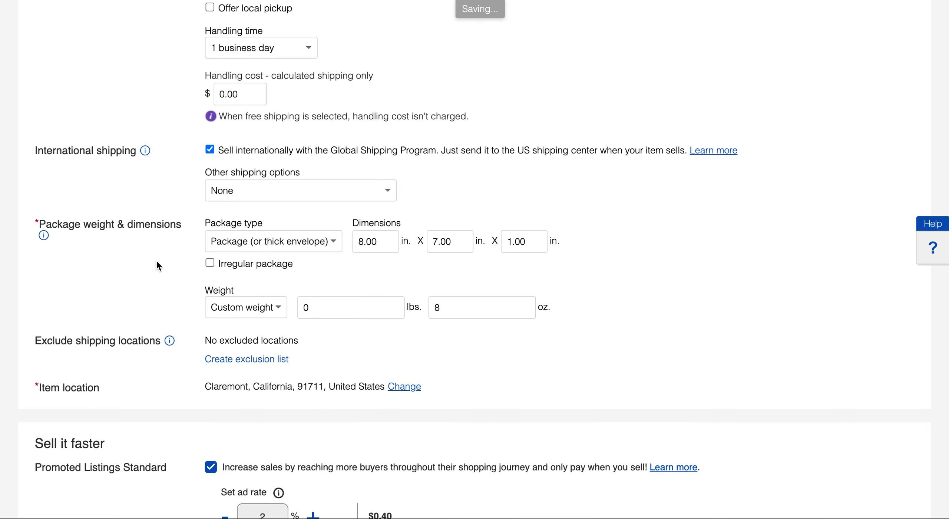
Review the Promoted Listings Standard, volume pricing and fees settings, and submit the CD listing
scroll(155, 260, down, 5)
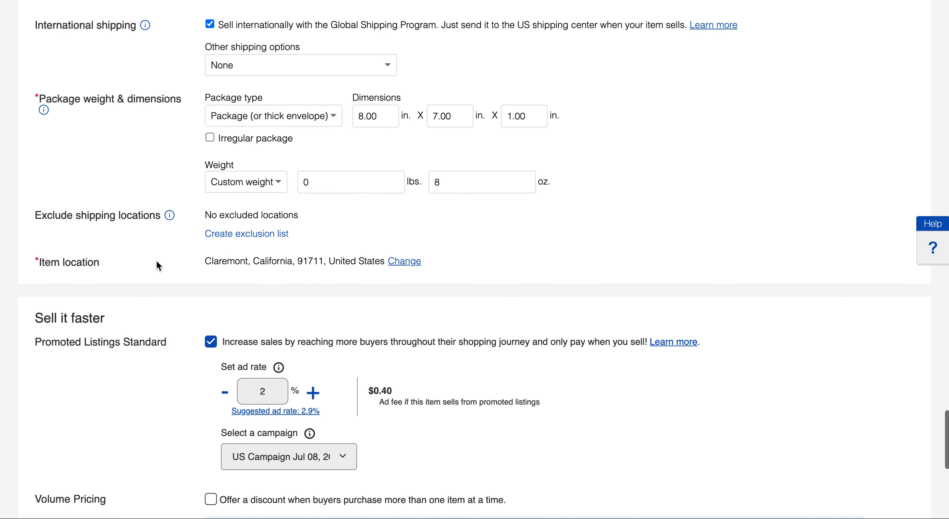
scroll(156, 262, down, 5)
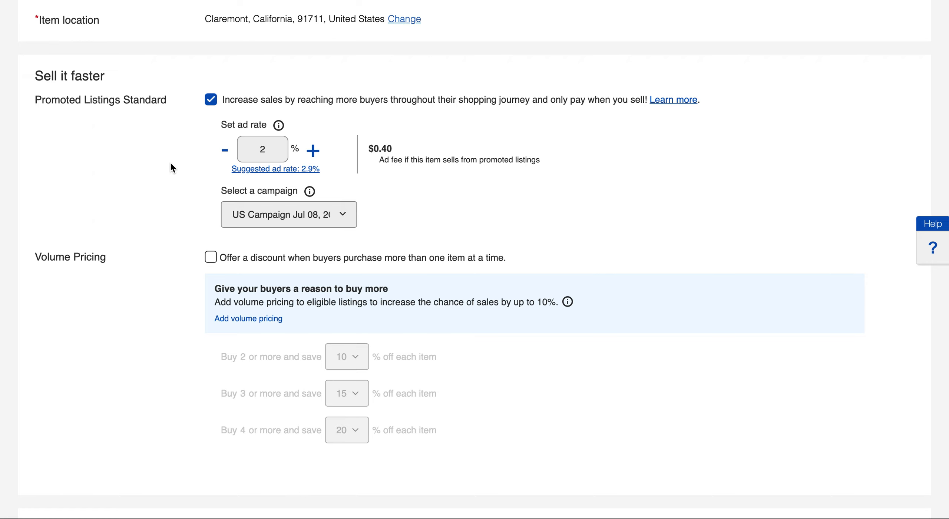
scroll(171, 164, down, 1)
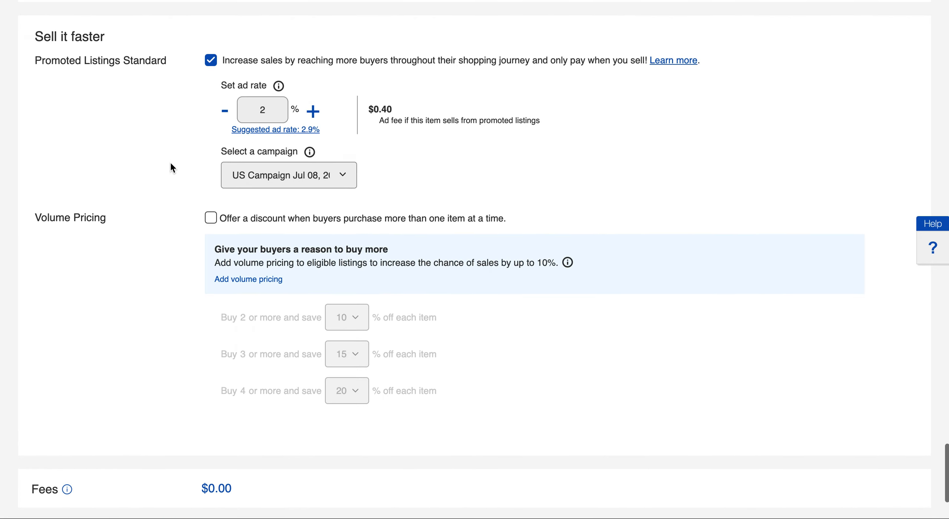
scroll(170, 163, down, 2)
scroll(171, 163, down, 2)
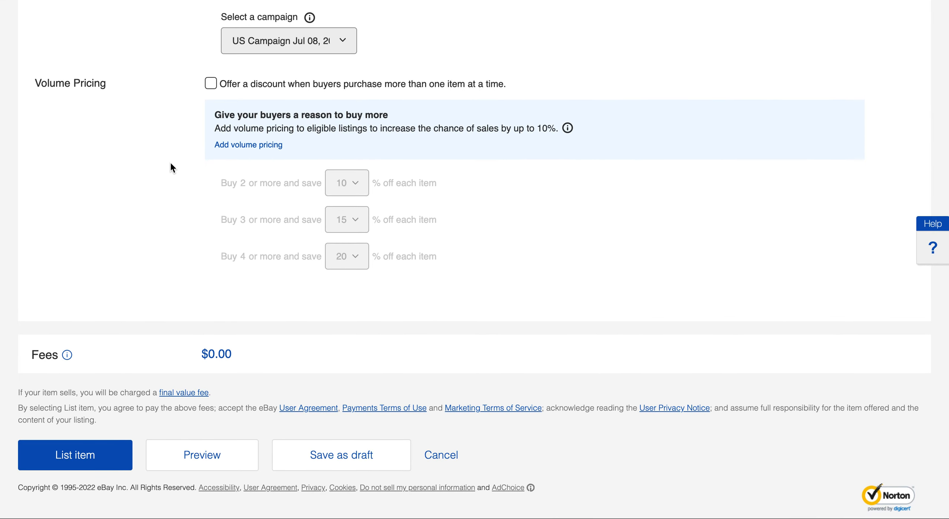
click(117, 464)
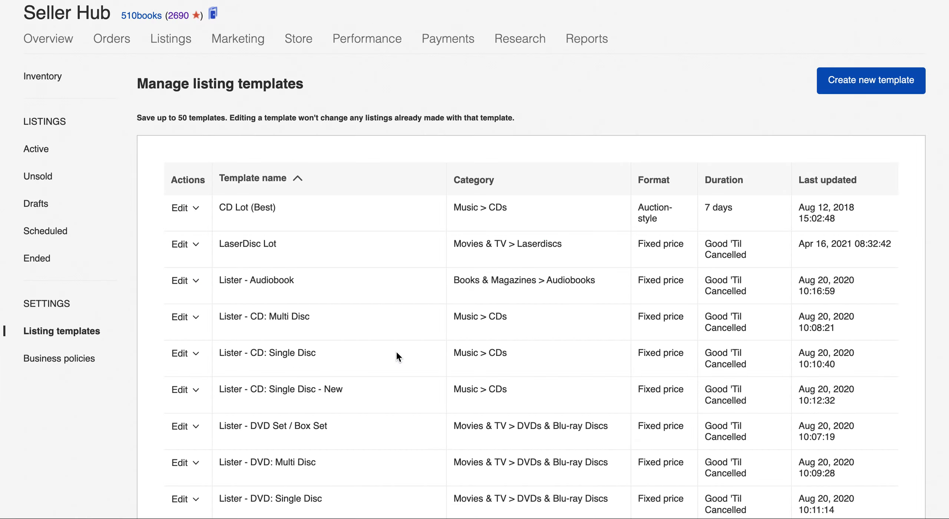
Look through the saved listing templates and create a listing from the "Lister - Hardcover Book - Good" template
scroll(397, 353, down, 3)
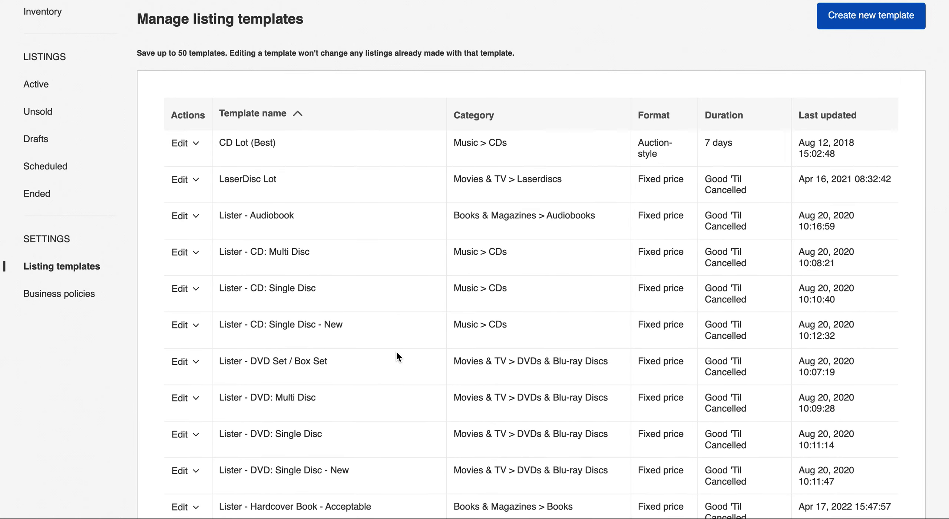
scroll(396, 352, down, 3)
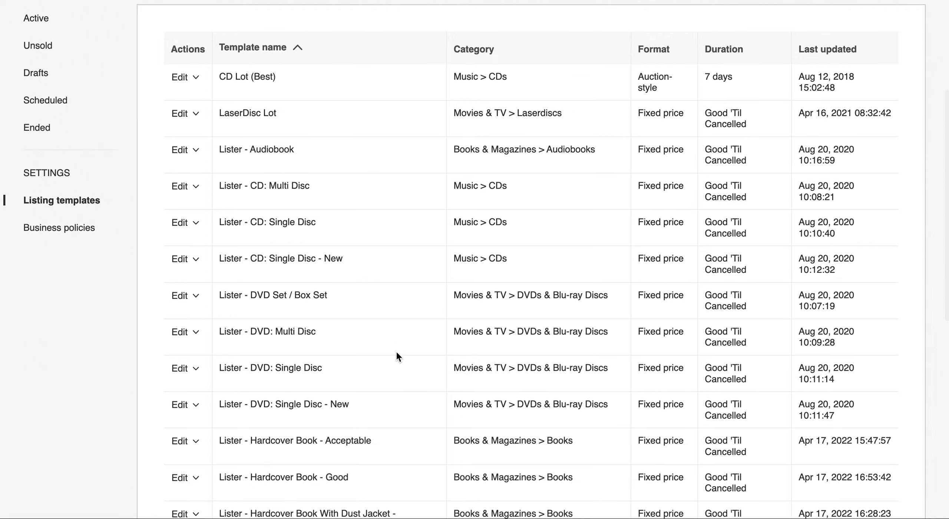
scroll(396, 353, down, 2)
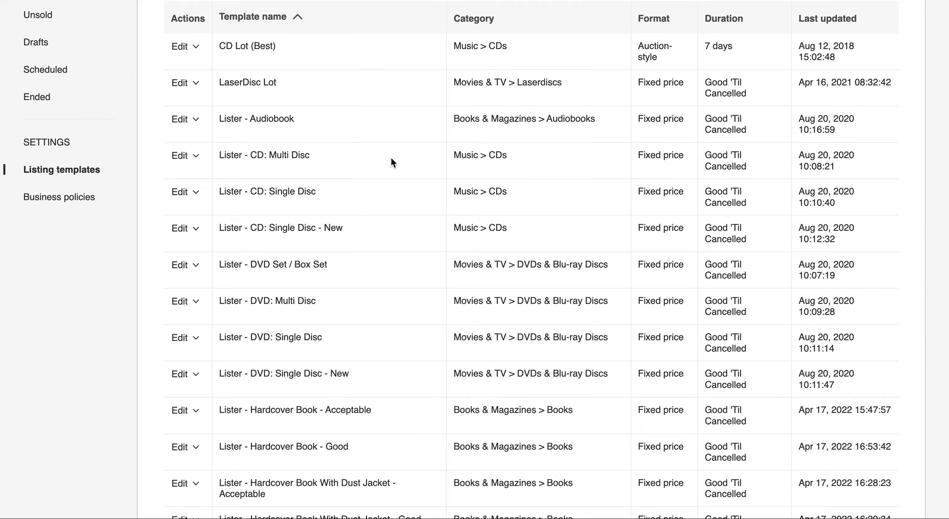
scroll(393, 162, down, 10)
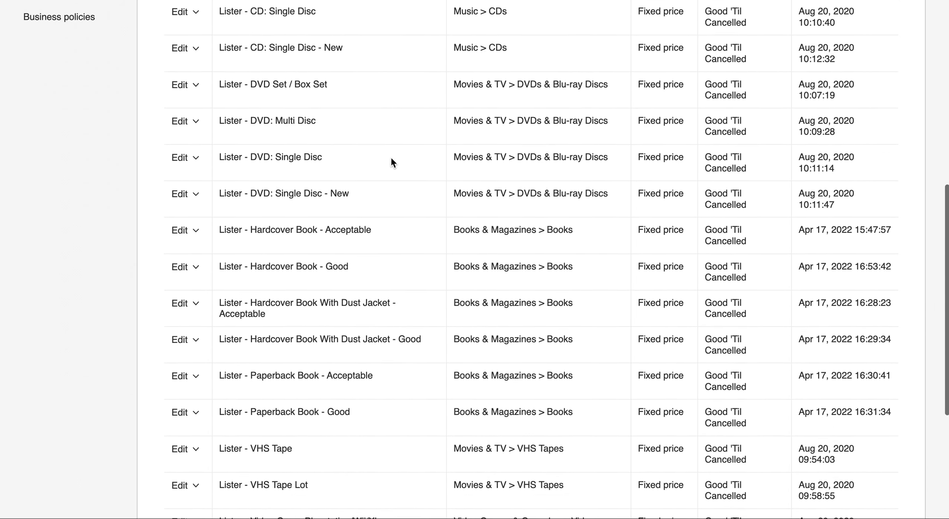
scroll(391, 159, down, 6)
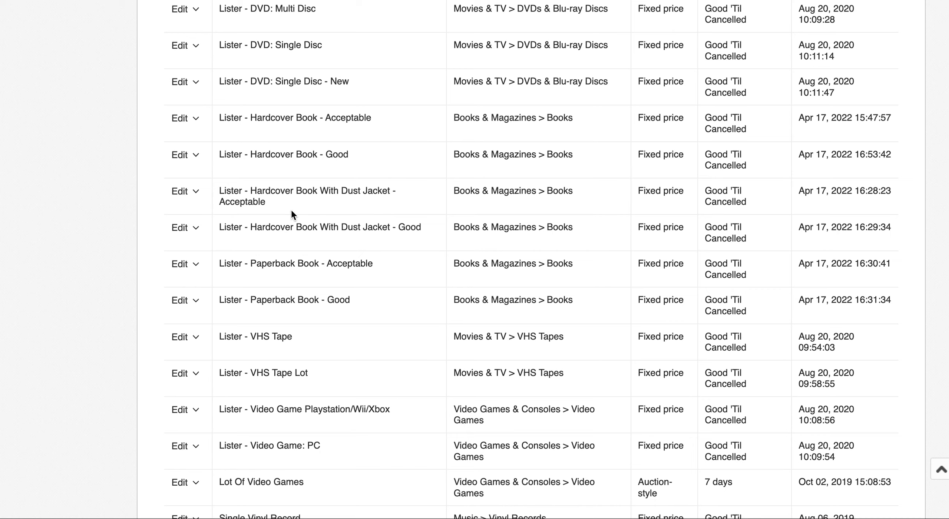
click(196, 154)
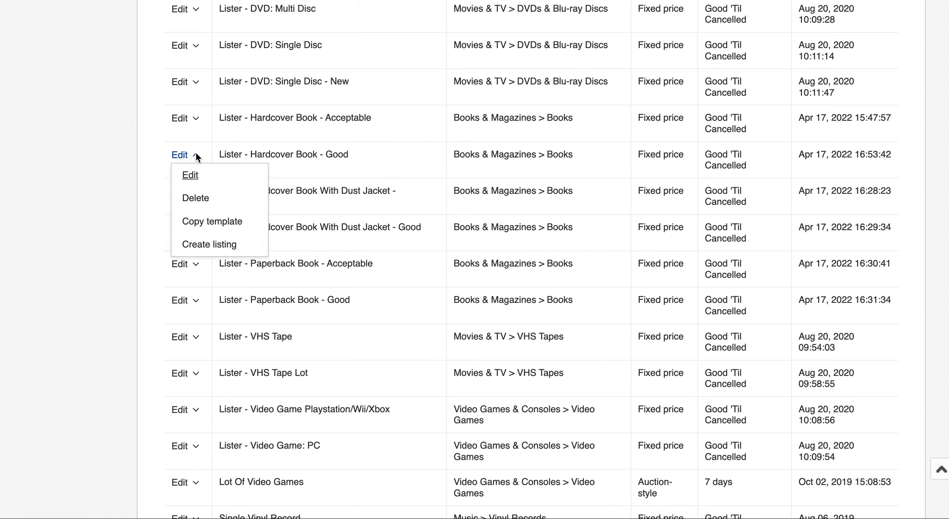
click(208, 247)
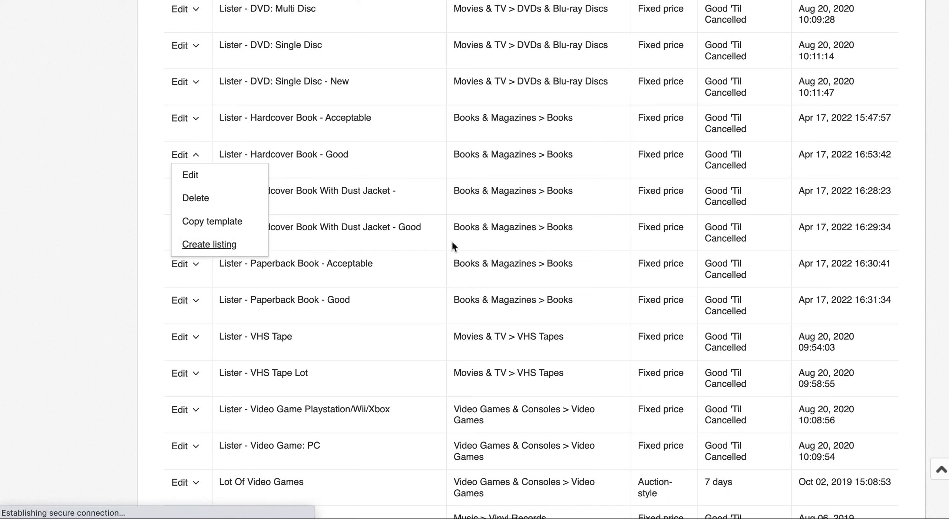
Examine the prefilled title, category, condition, condition description, photos area and required item specifics of the book listing
scroll(452, 240, down, 3)
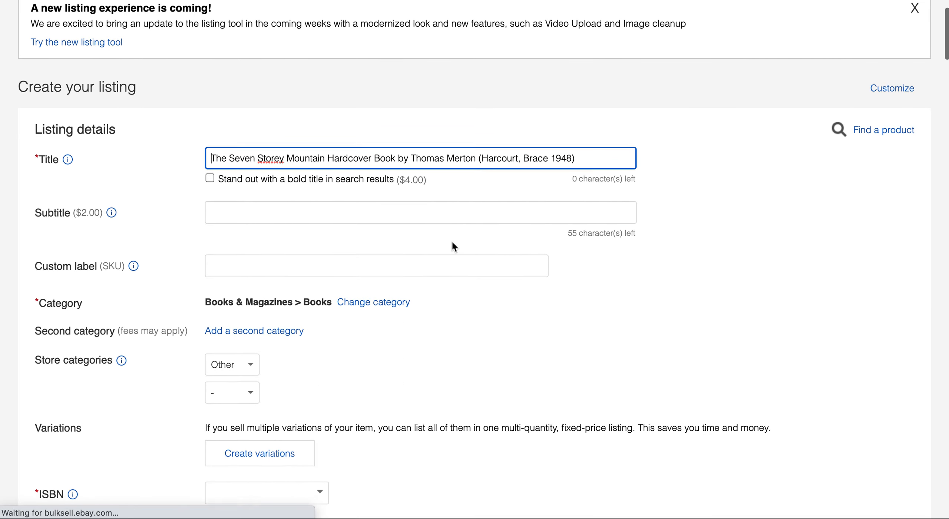
scroll(453, 245, down, 2)
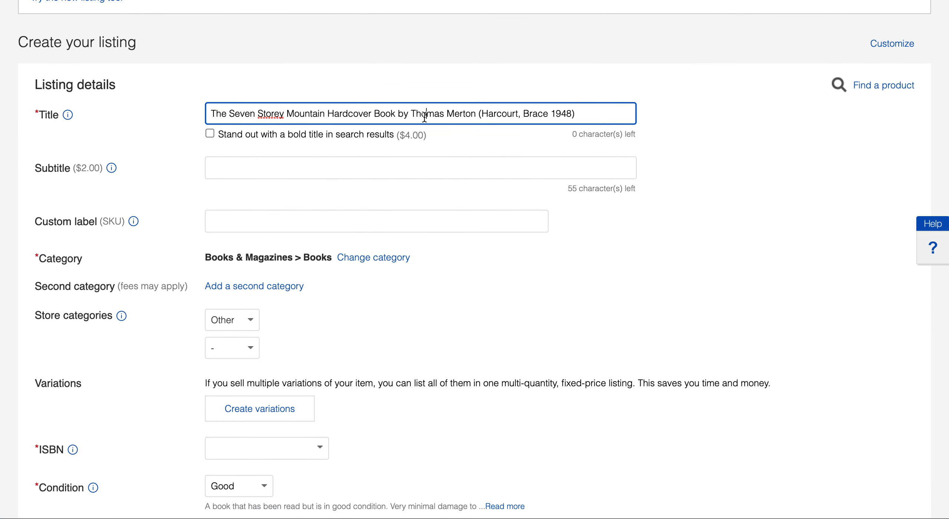
click(604, 110)
scroll(334, 123, down, 3)
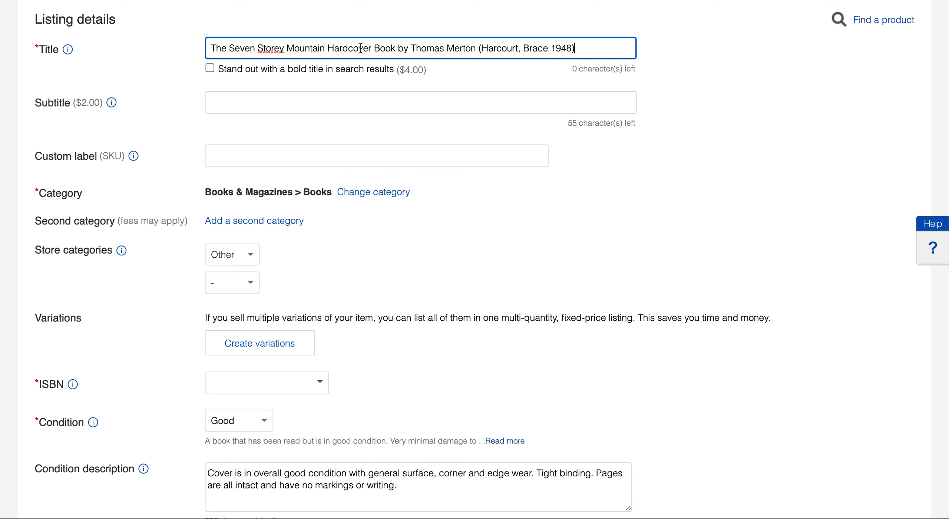
scroll(426, 153, down, 3)
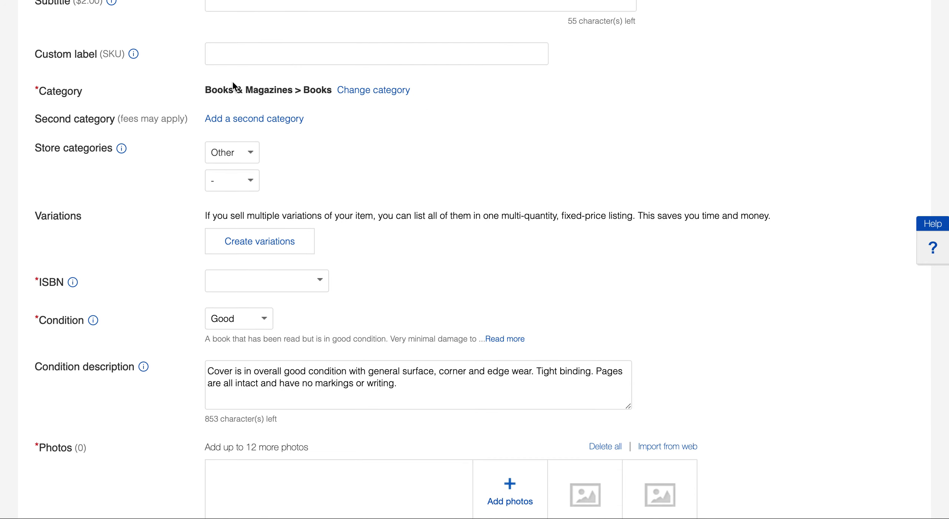
scroll(387, 147, down, 8)
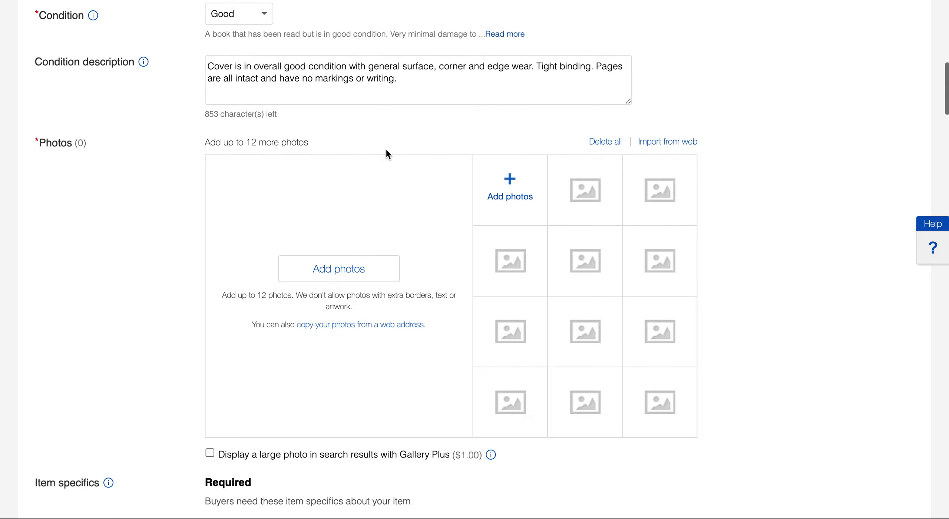
scroll(352, 248, down, 9)
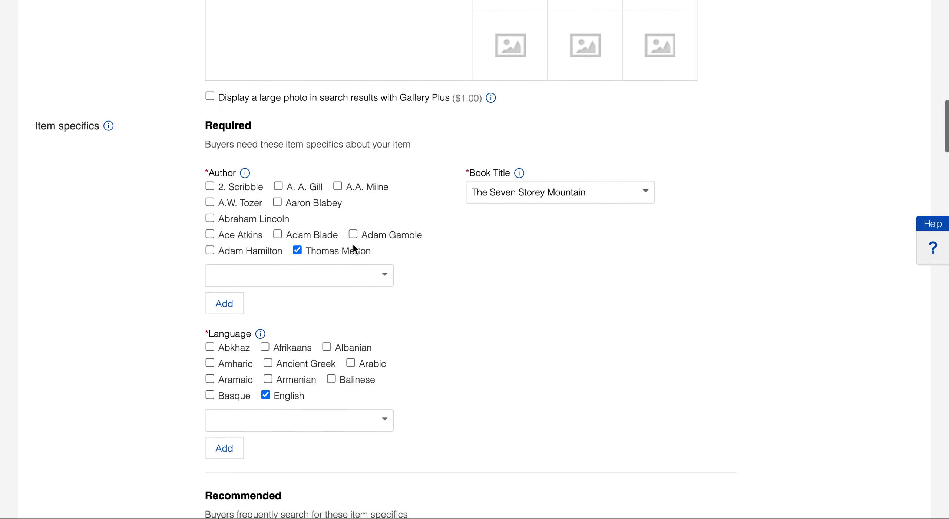
Review the book listing's recommended specifics, description, price, shipping and package settings, and cancel the listing
scroll(353, 245, down, 20)
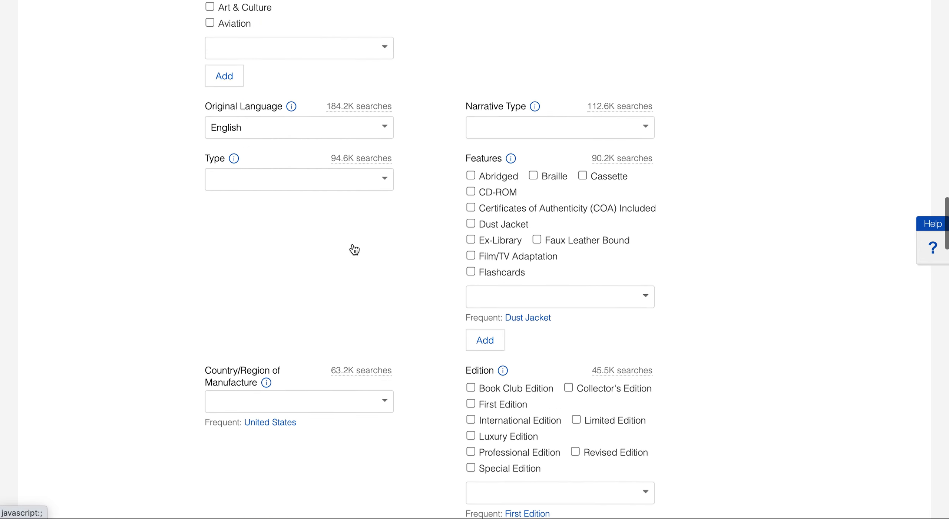
scroll(353, 248, down, 17)
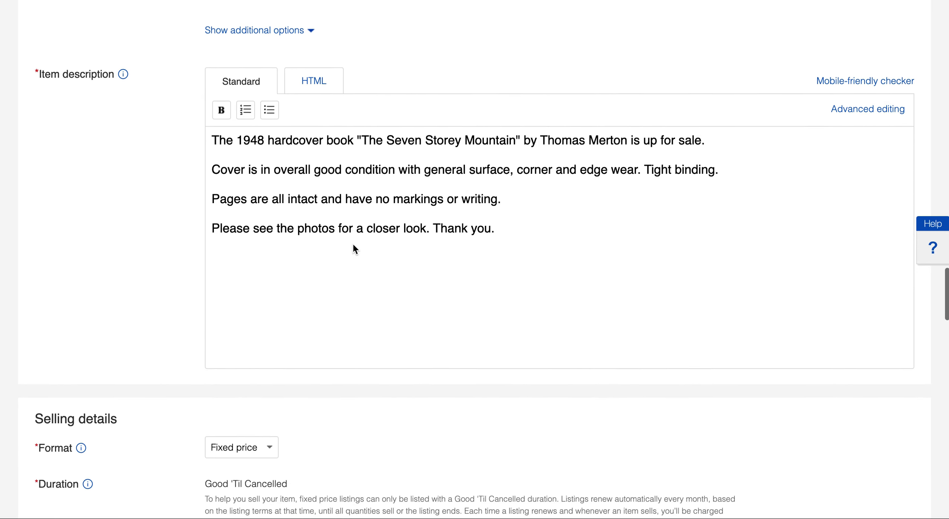
scroll(353, 247, down, 14)
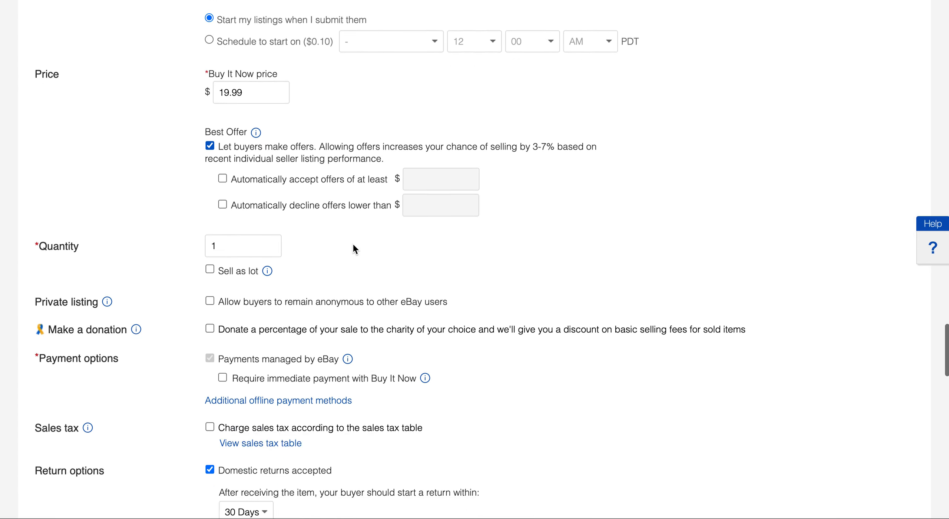
scroll(353, 248, down, 19)
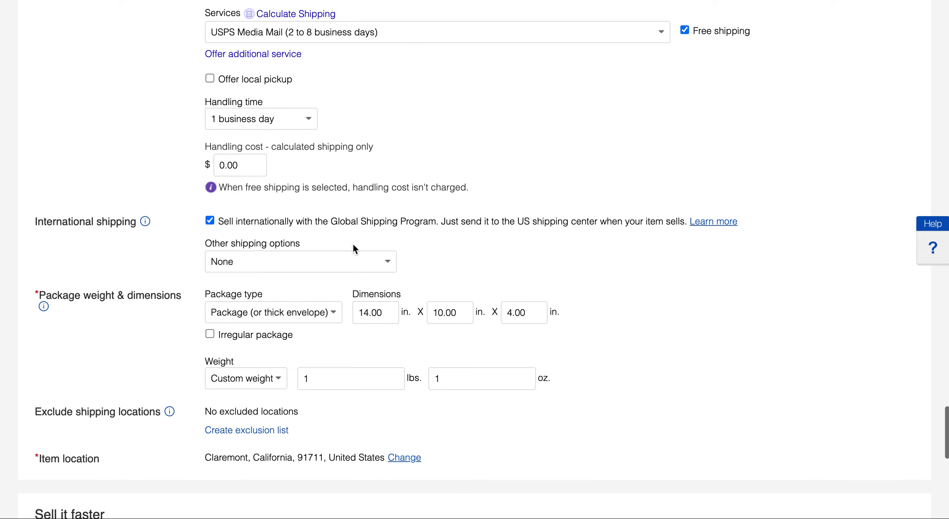
scroll(353, 246, down, 14)
click(450, 458)
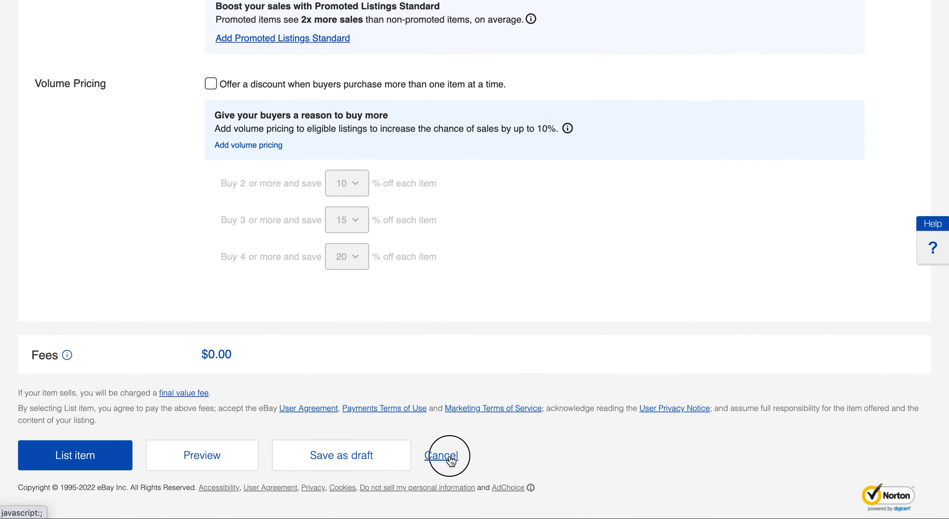
click(519, 279)
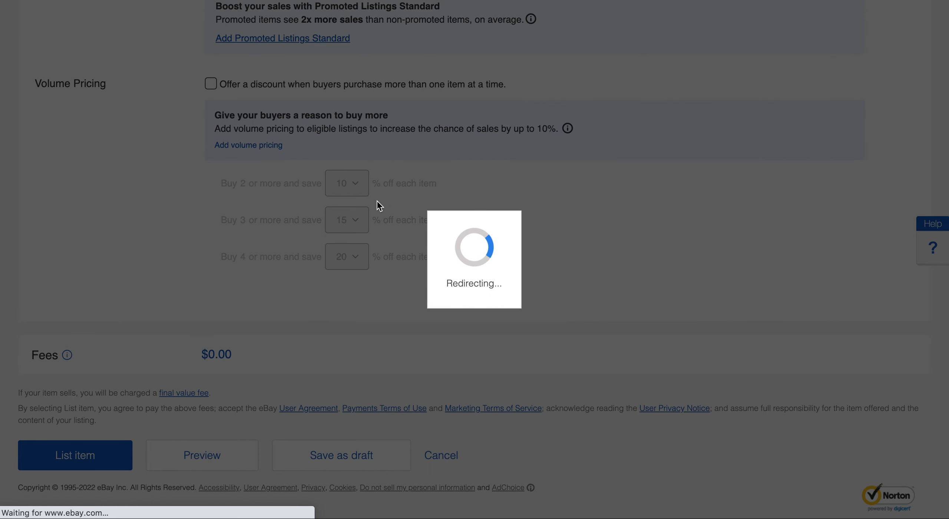